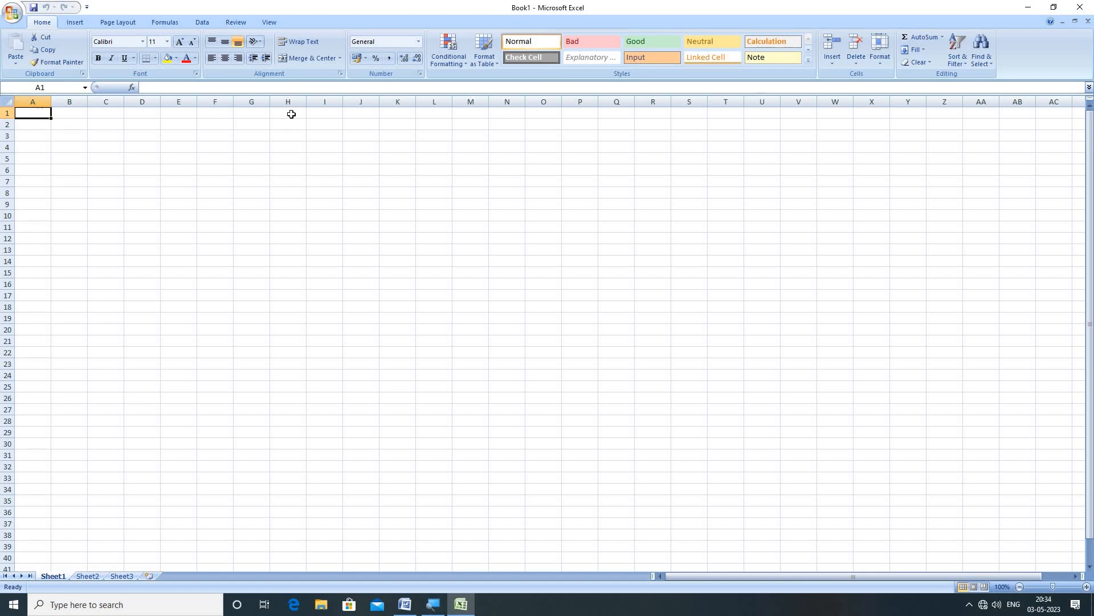
Select cells A1:G1 on Sheet1 and enlarge the worksheet view to 180%.
click(291, 123)
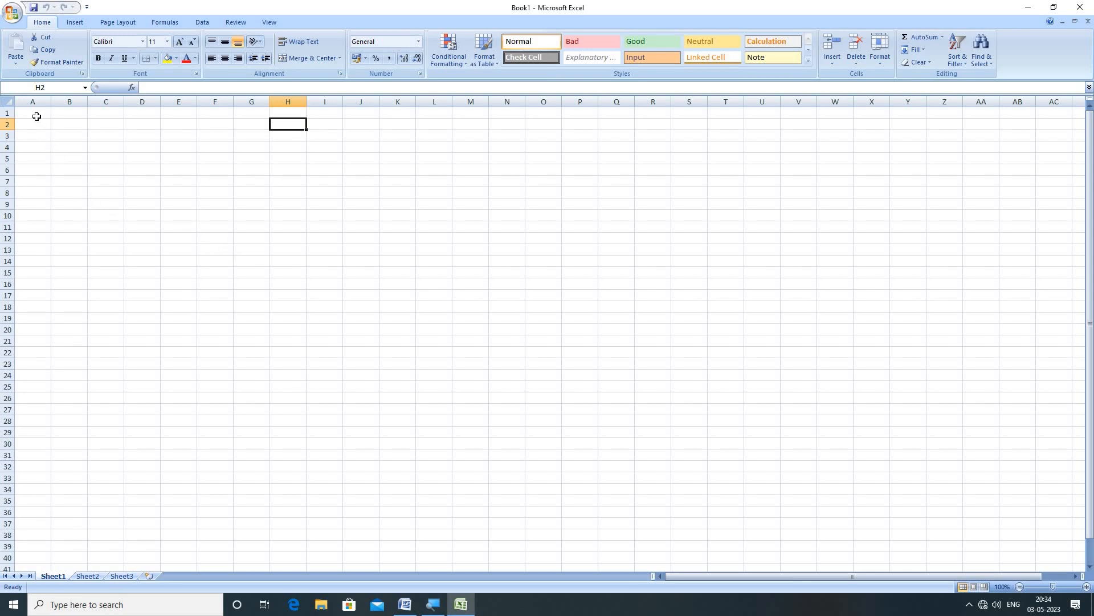
drag(35, 114, 228, 117)
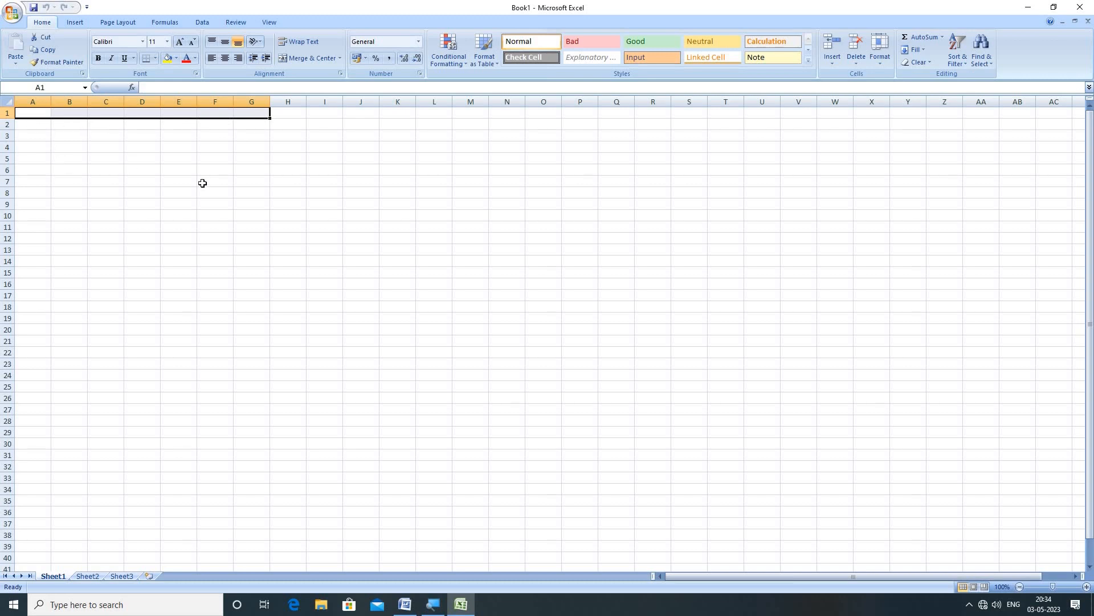
click(1087, 588)
click(1087, 588)
click(1087, 588)
click(1087, 588)
click(1087, 587)
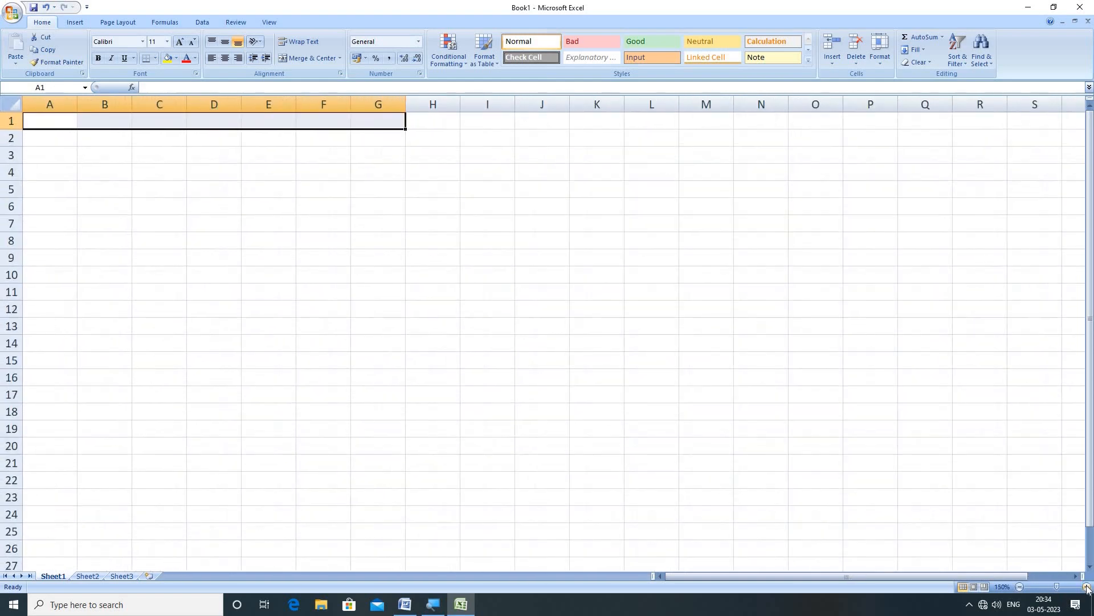
click(1087, 588)
click(1087, 588)
click(1087, 588)
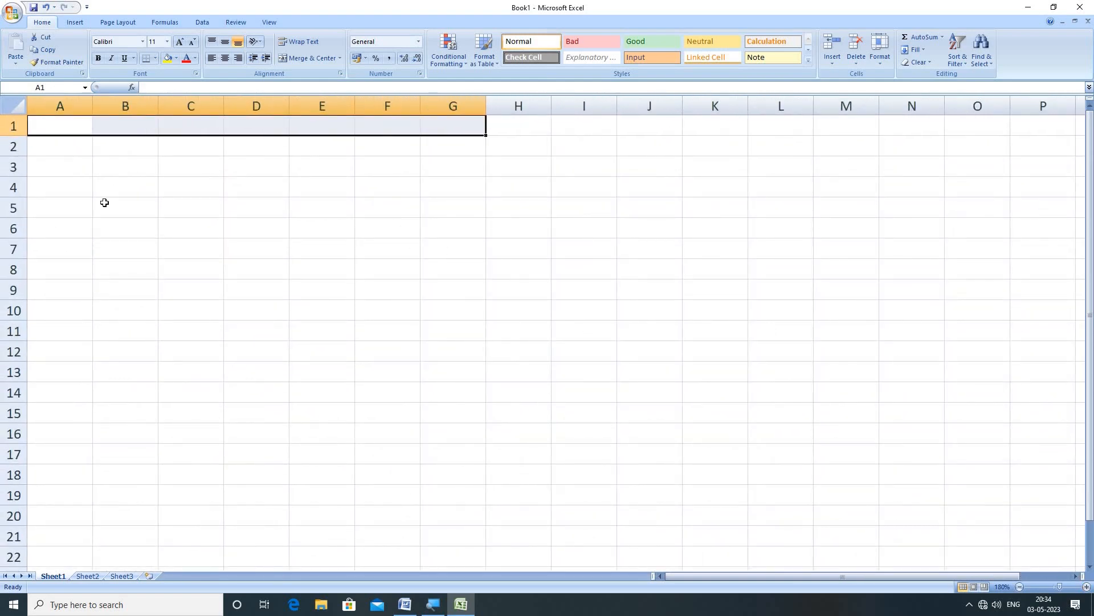
Select cells across each of rows 1 to 5 one row at a time, starting in column A.
drag(50, 145, 518, 146)
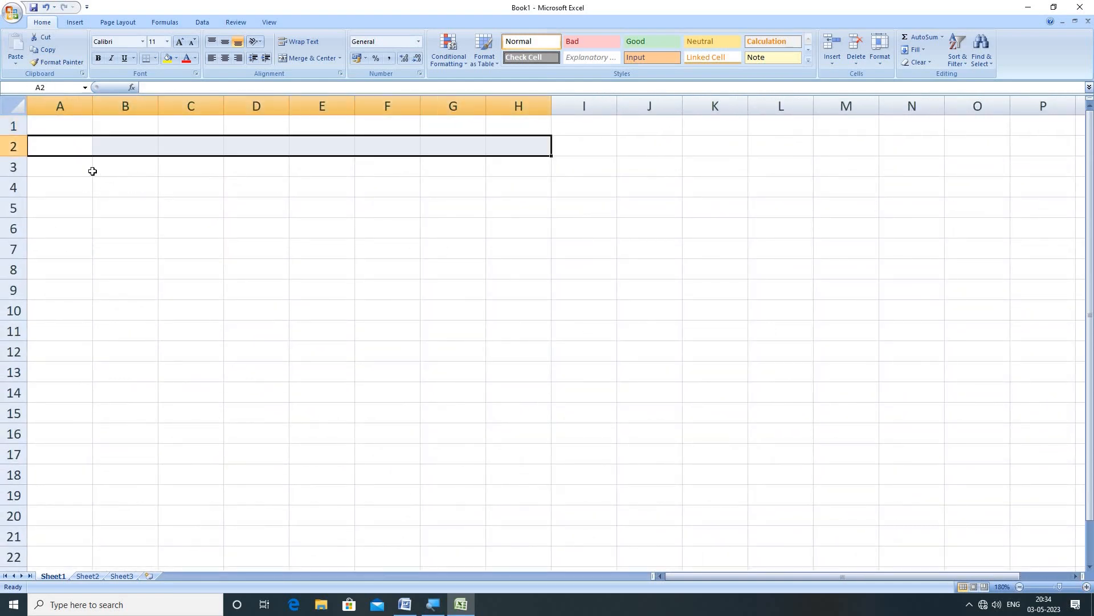
drag(60, 130, 514, 130)
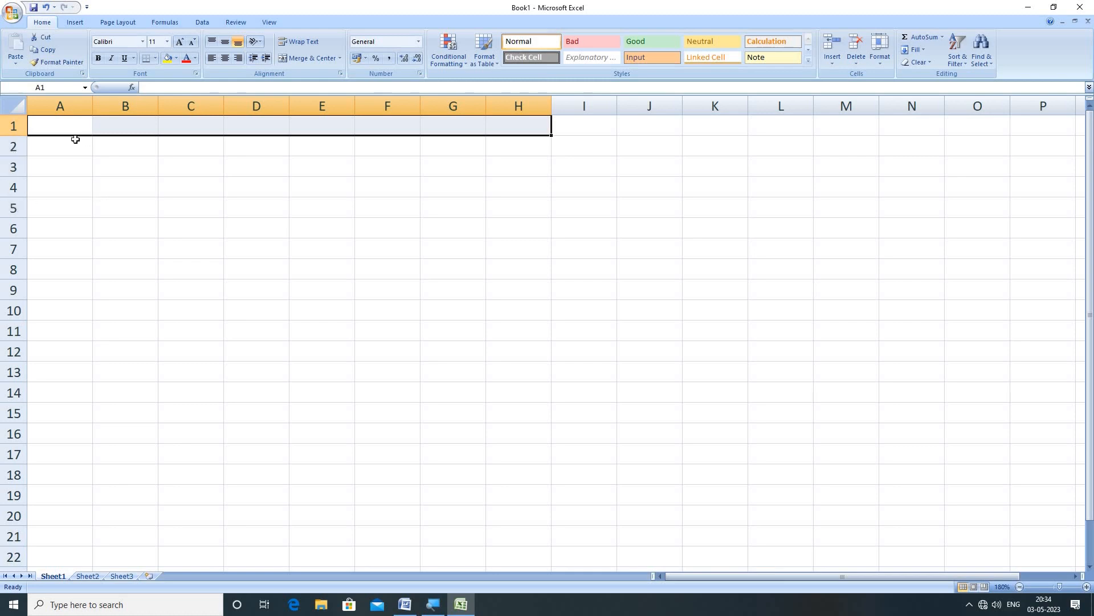
drag(58, 143, 459, 149)
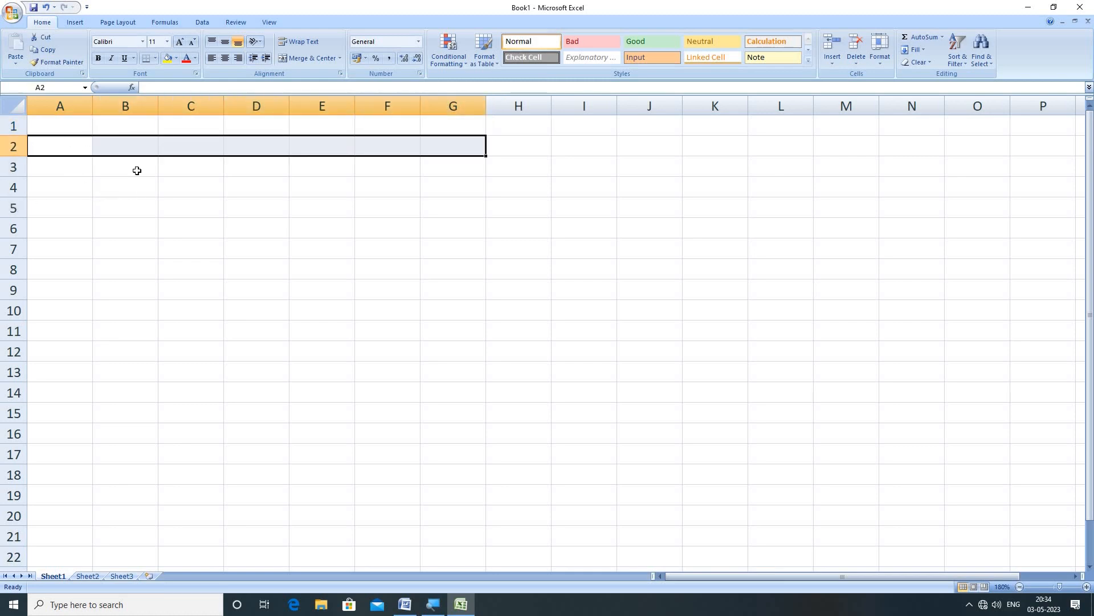
drag(73, 164, 430, 171)
drag(66, 192, 399, 184)
drag(57, 211, 433, 206)
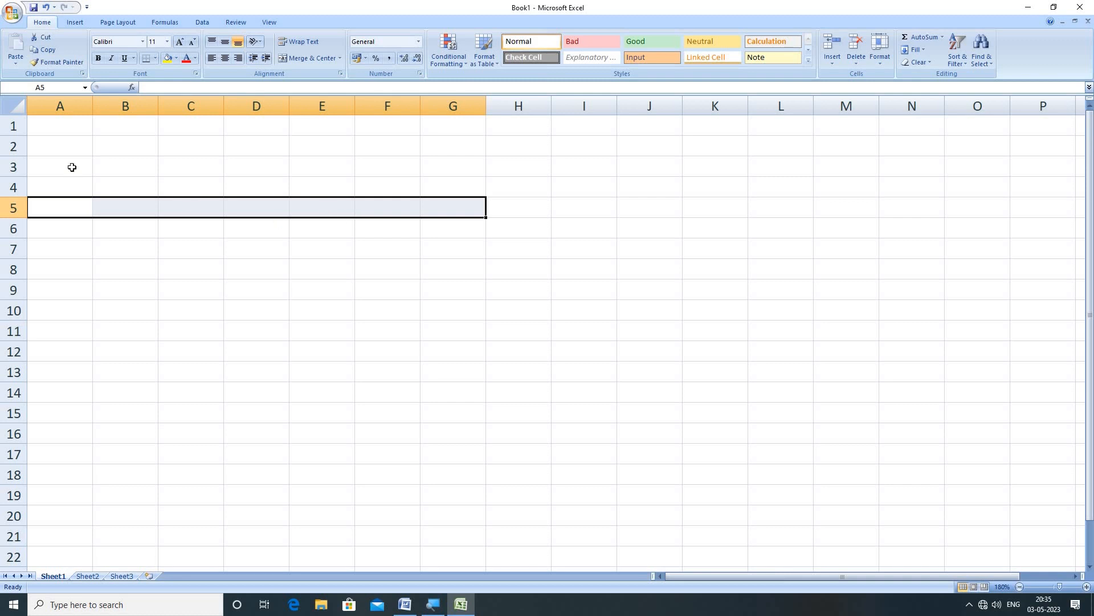
Select cells down columns A to D one column at a time from row 1, ending with D1:D10.
drag(68, 125, 69, 282)
drag(123, 127, 122, 274)
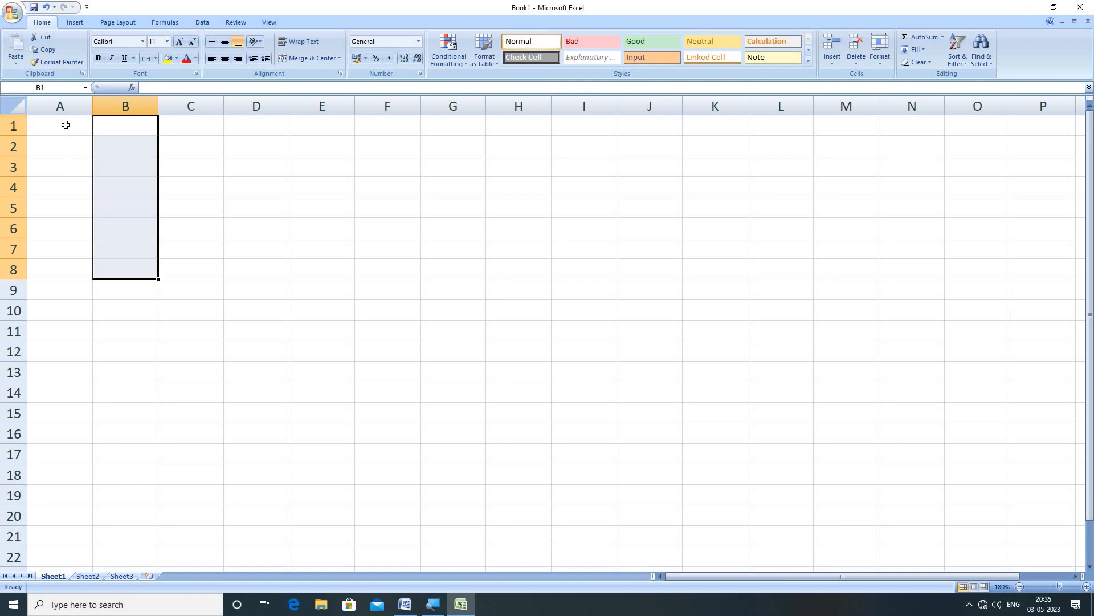
drag(66, 128, 71, 251)
drag(115, 126, 115, 311)
click(183, 127)
drag(261, 122, 261, 316)
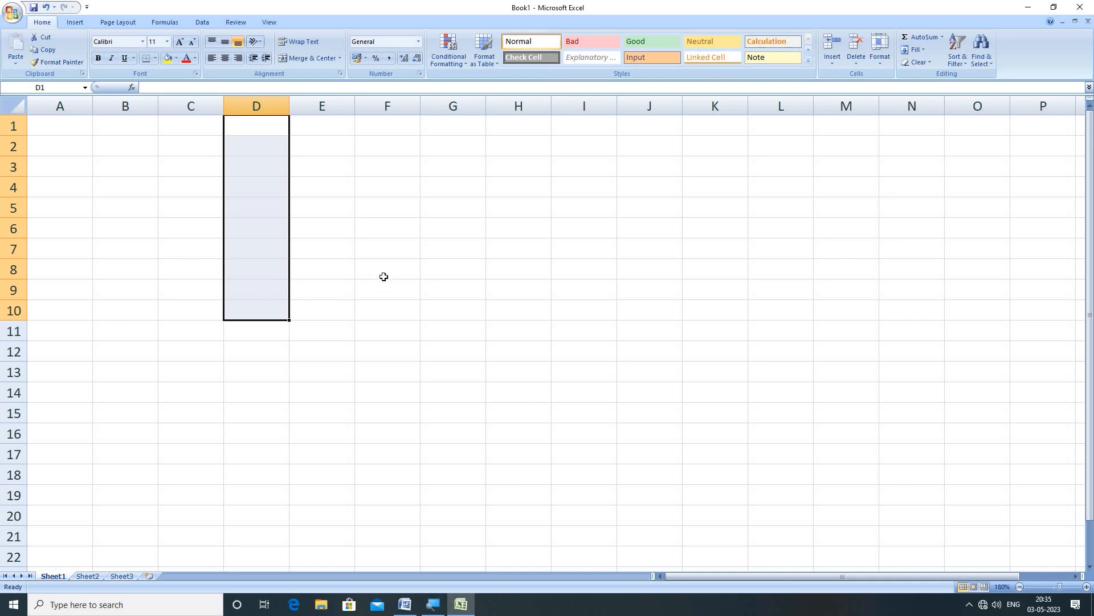
Enter the headings Name, Reg No and Mark in cells C5, D5 and E5.
click(198, 213)
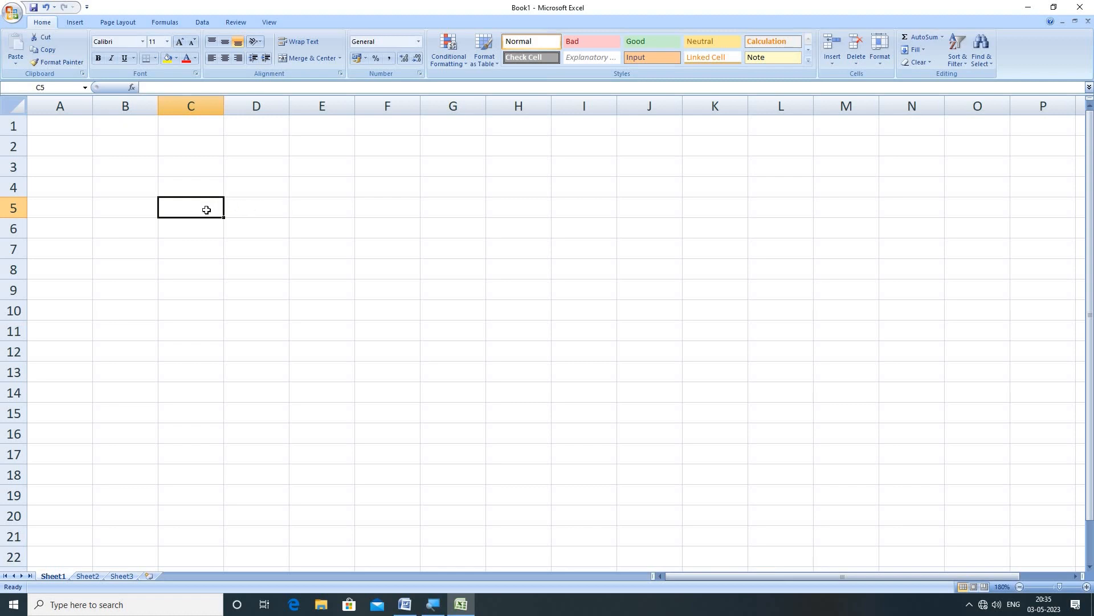
double_click(185, 207)
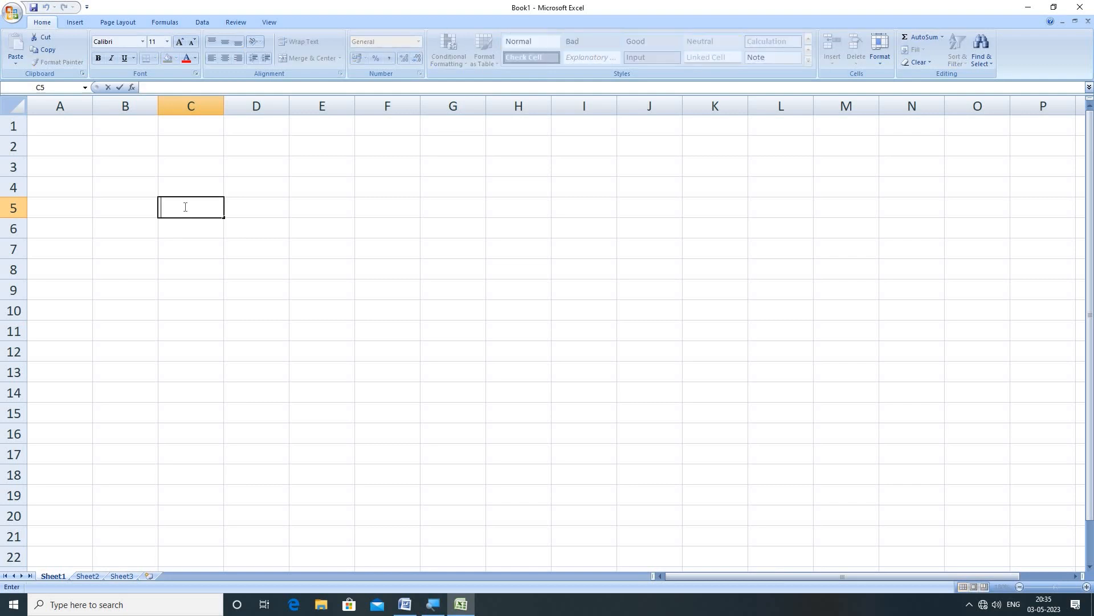
click(242, 204)
click(199, 209)
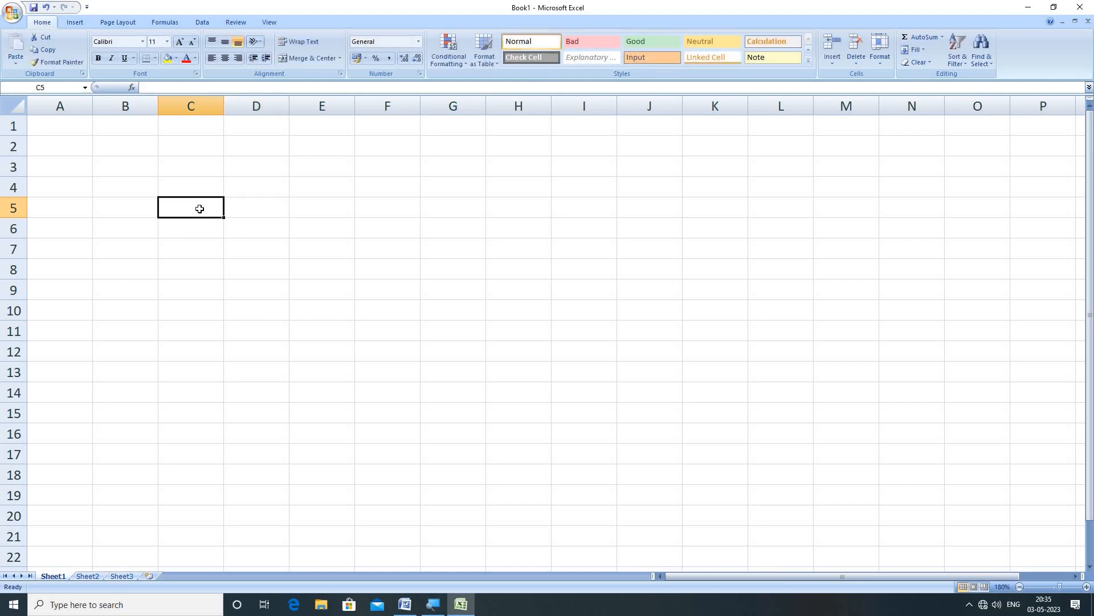
double_click(199, 208)
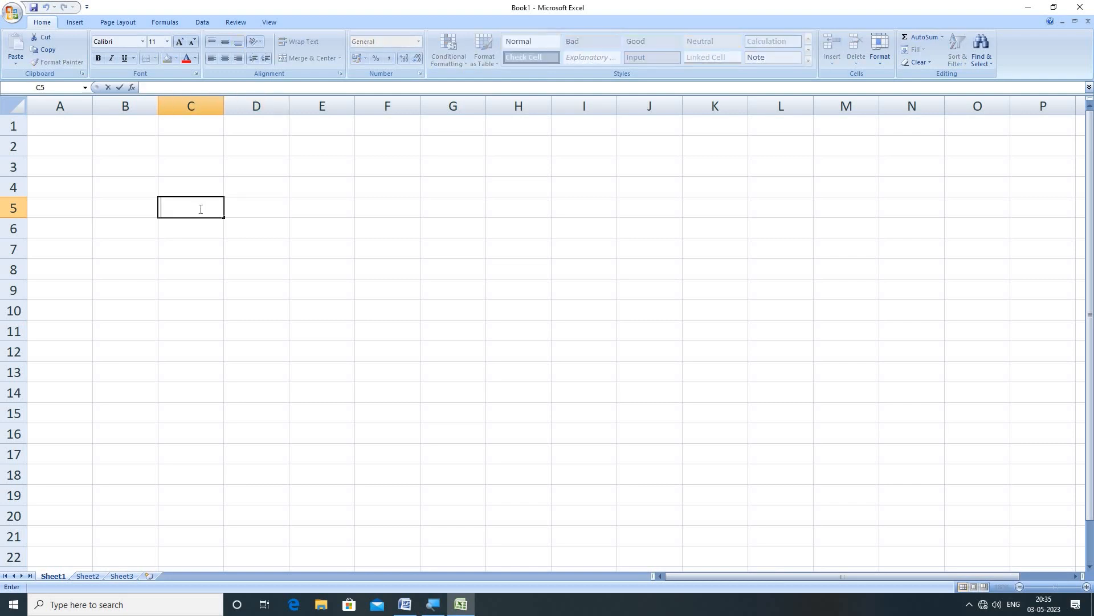
text(Name)
key(Tab)
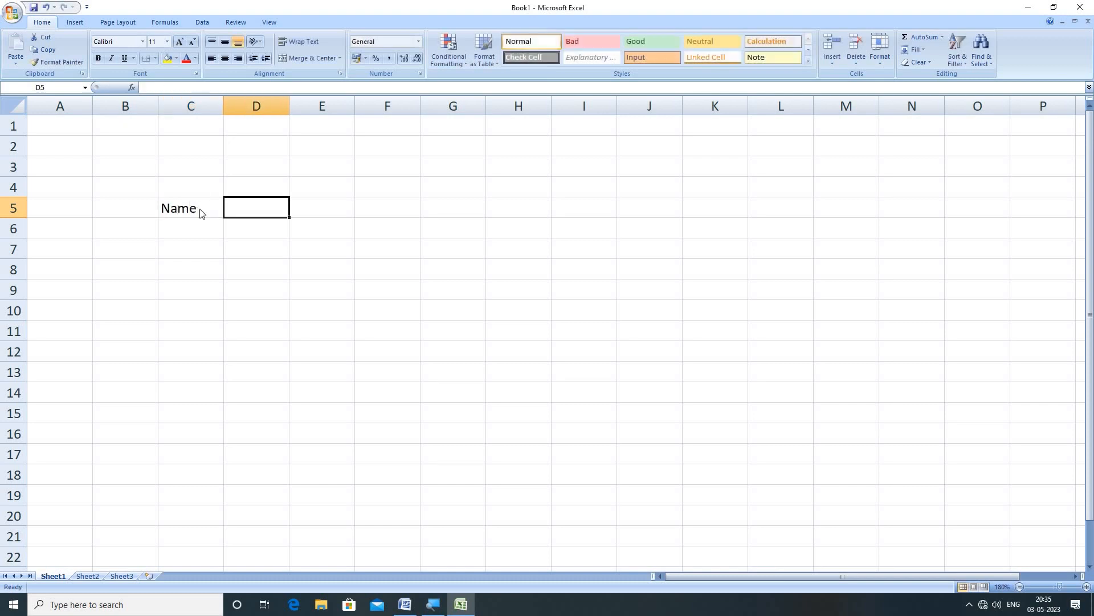
text(Reg No)
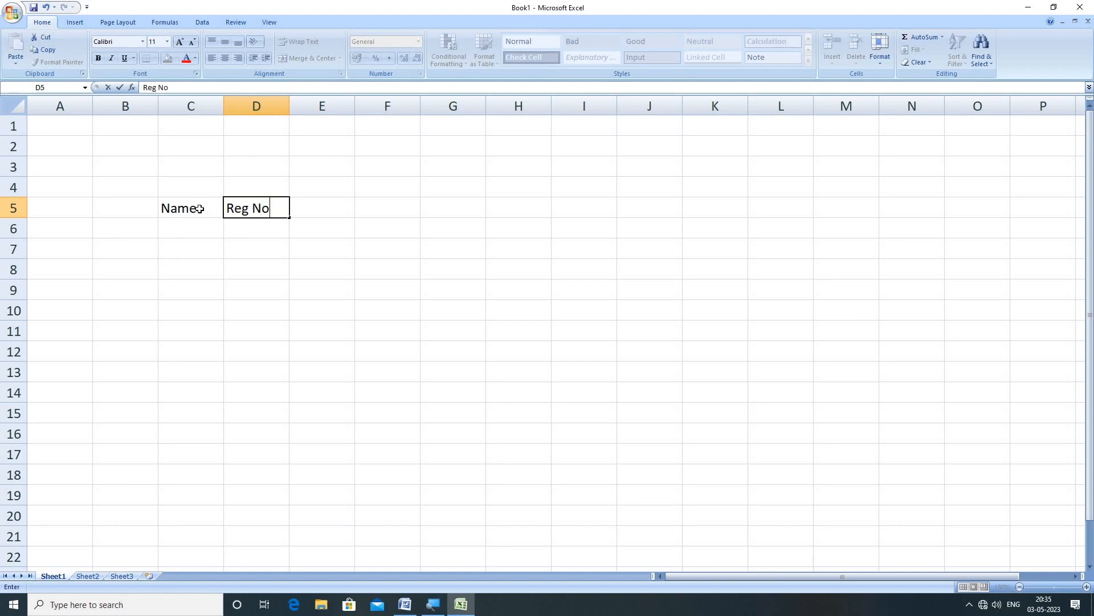
key(Tab)
text(Mark)
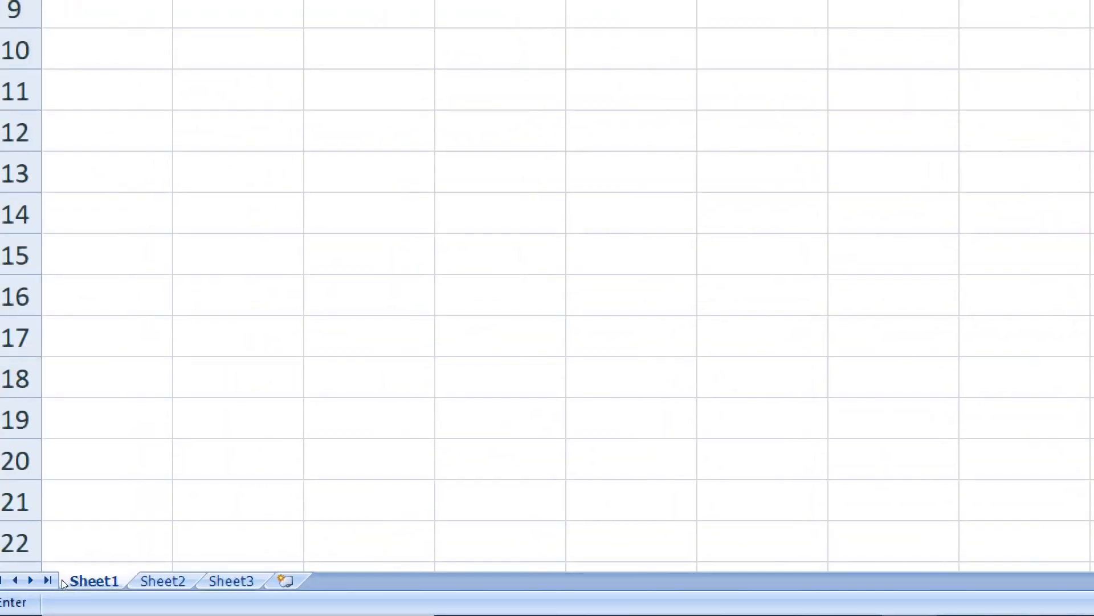
Switch between Sheet1, Sheet2 and Sheet3 to view each worksheet, ending on Sheet1.
click(139, 579)
key(ctrl+Page_Down)
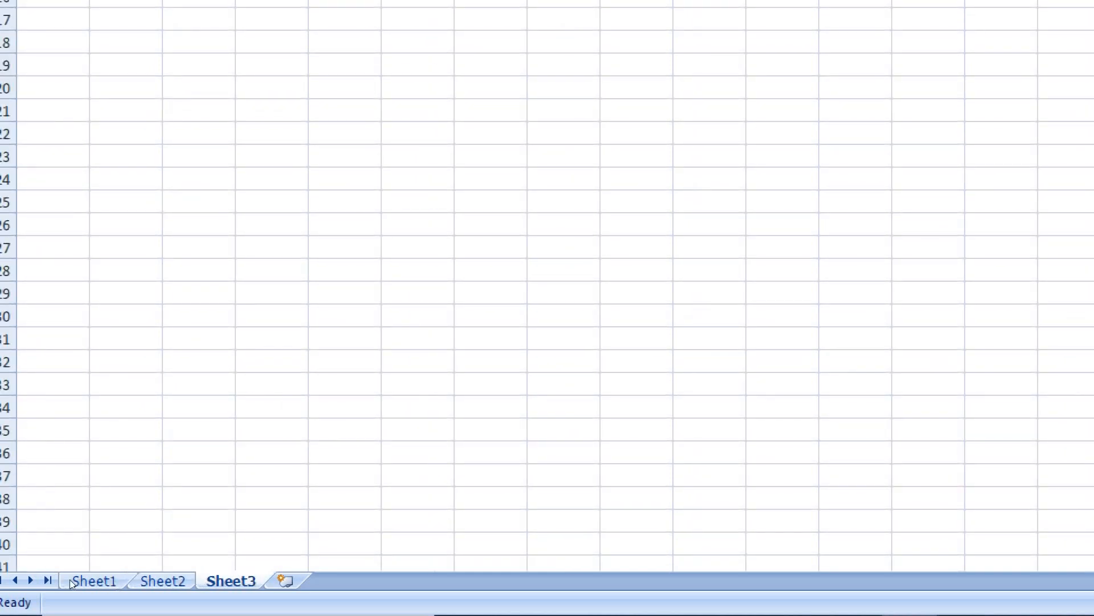
click(96, 576)
key(ctrl+Page_Down)
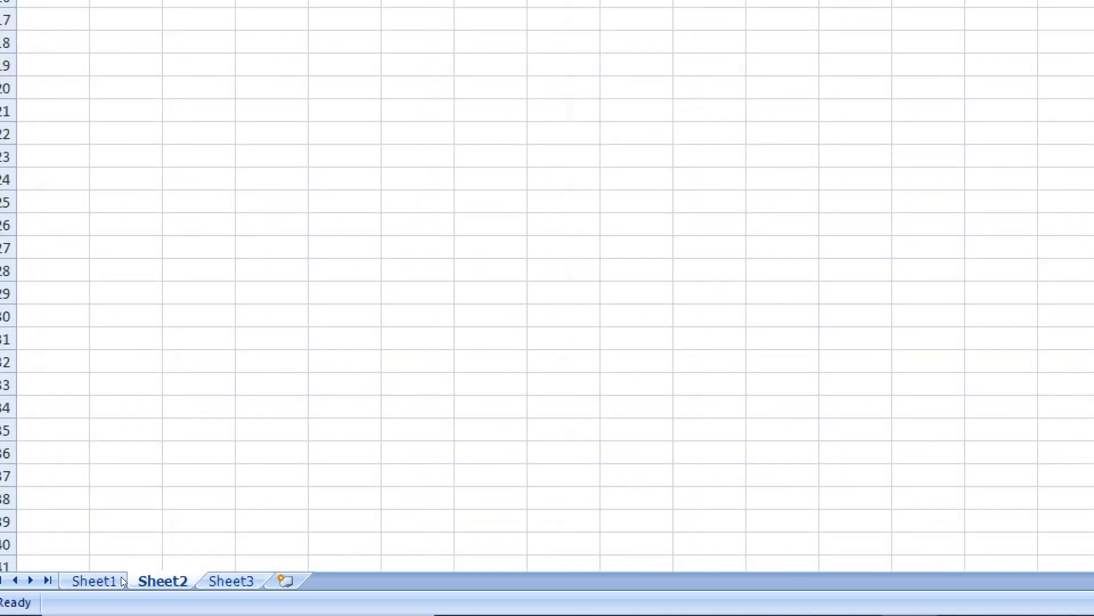
key(ctrl+Page_Down)
click(80, 579)
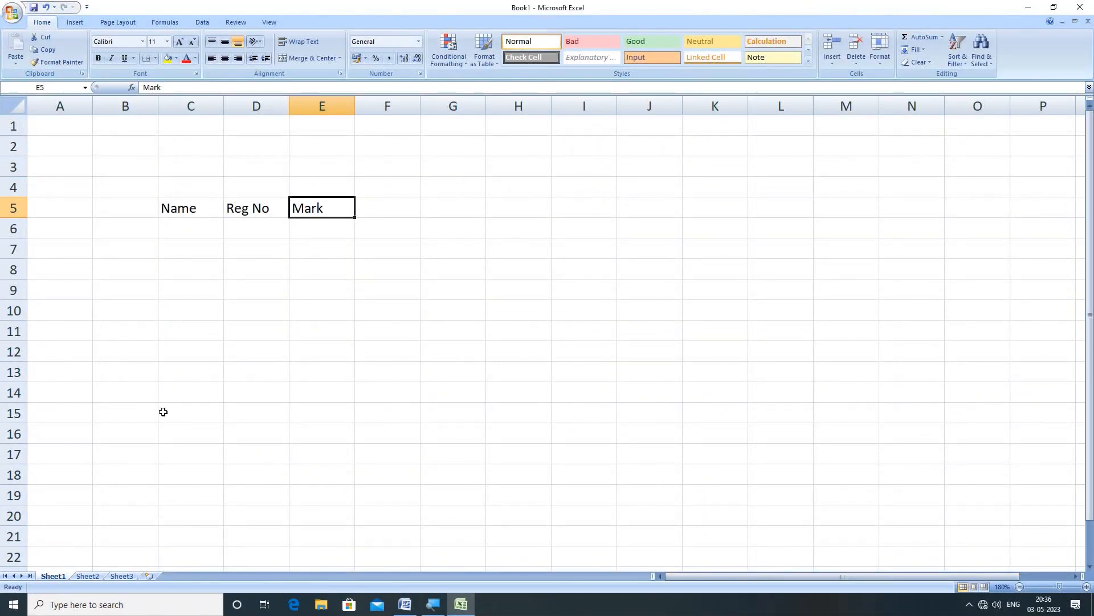
Clear the headings from cells C5:E5.
drag(185, 208, 295, 208)
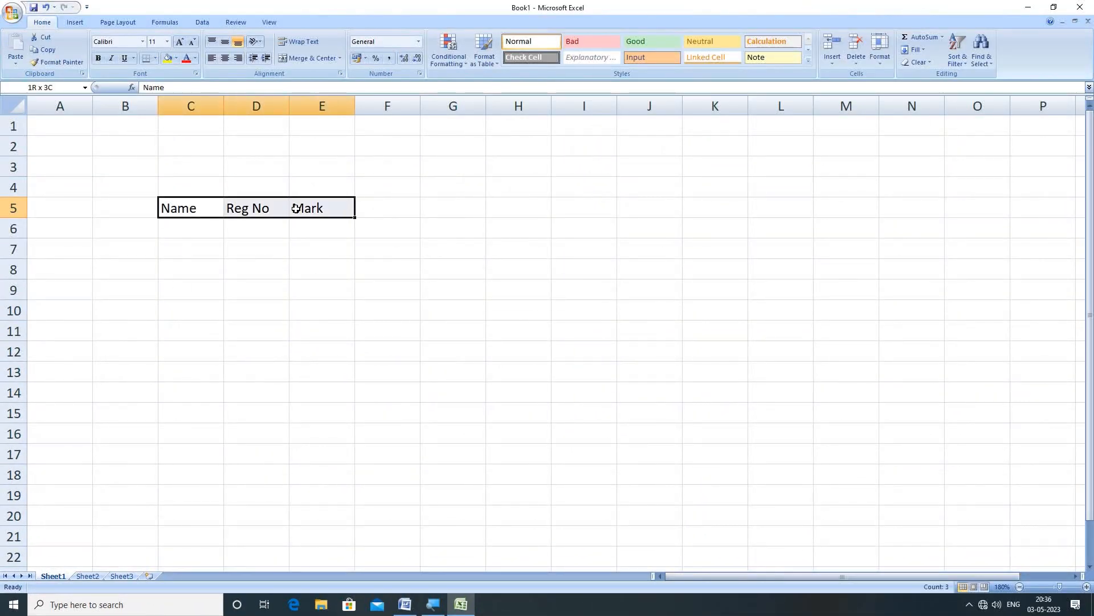
key(Delete)
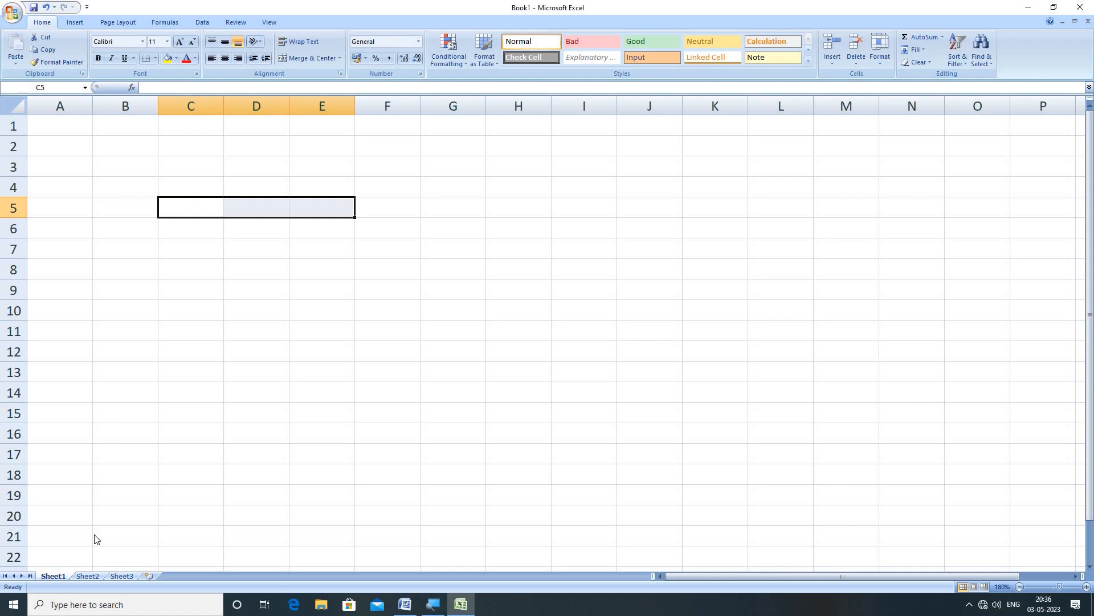
View the workbook's default worksheets Sheet2 and Sheet3 and return to Sheet1.
click(91, 576)
click(115, 576)
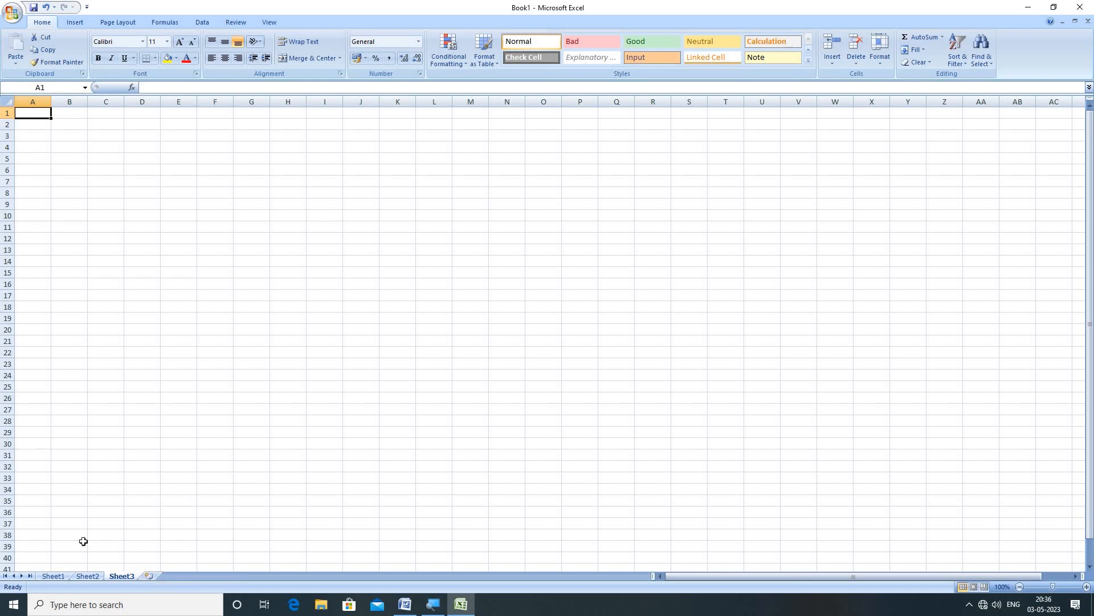
click(53, 575)
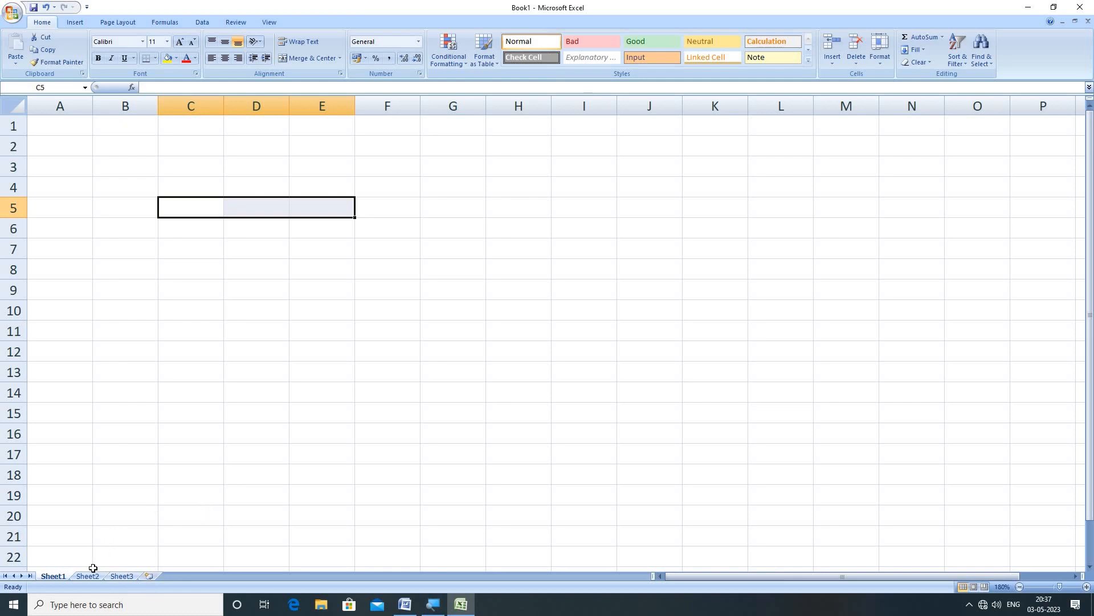
click(121, 576)
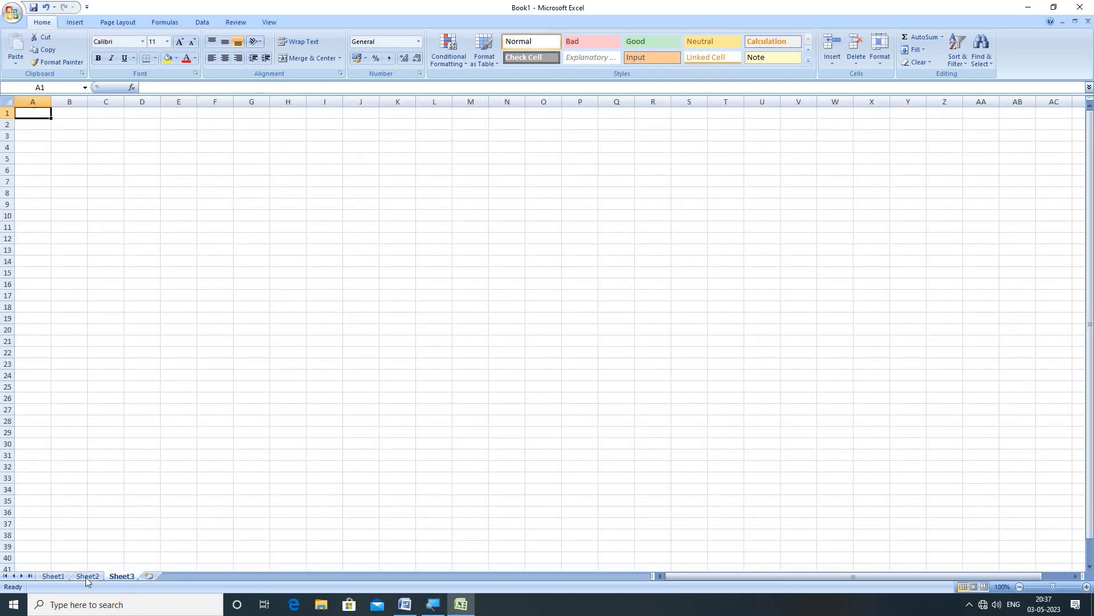
click(53, 576)
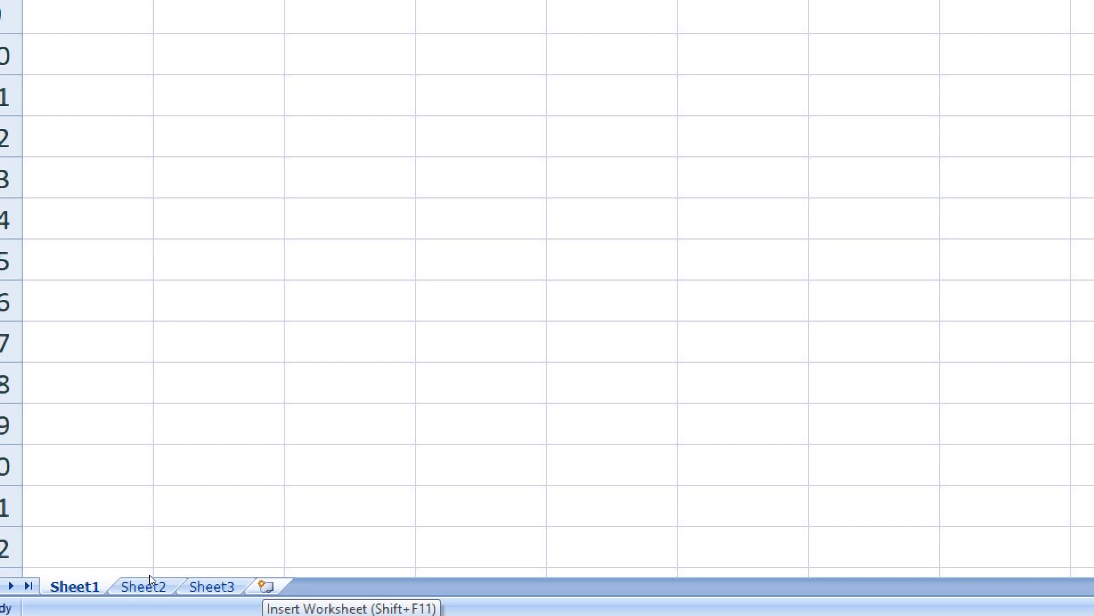
Insert three new worksheets after Sheet3 and return to Sheet1.
key(shift+F11)
key(shift+F11)
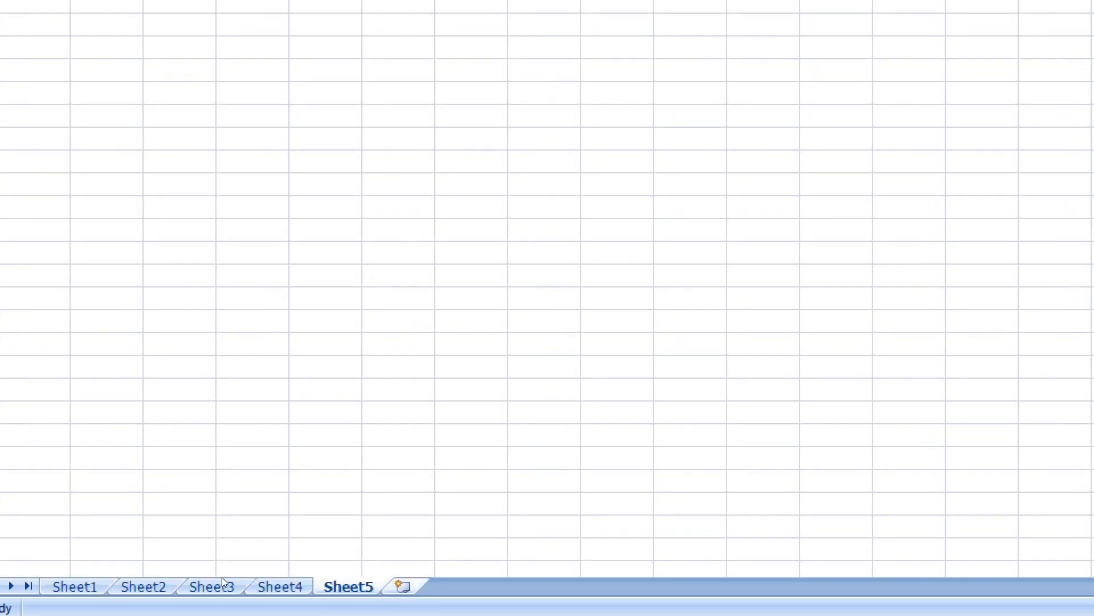
key(shift+F11)
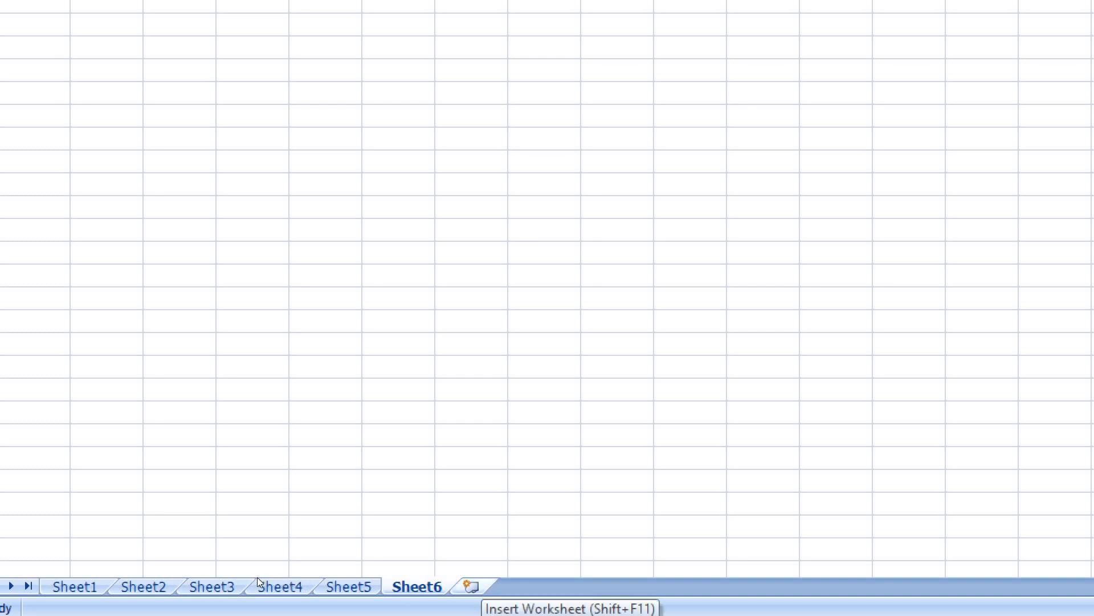
click(57, 584)
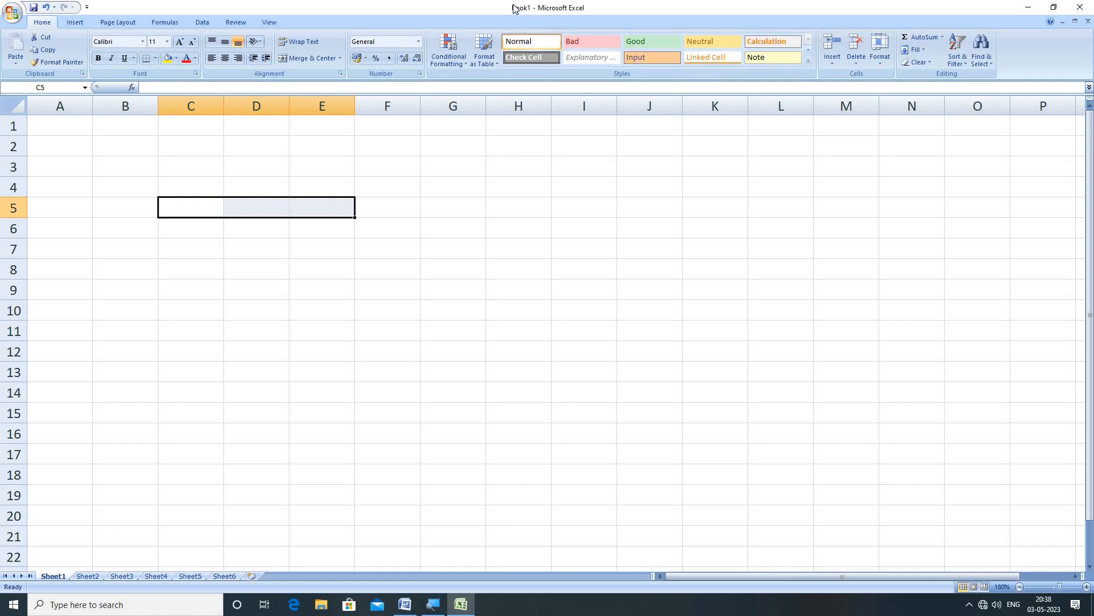
Select the single cells F9, A1 and C6 one after another.
click(381, 285)
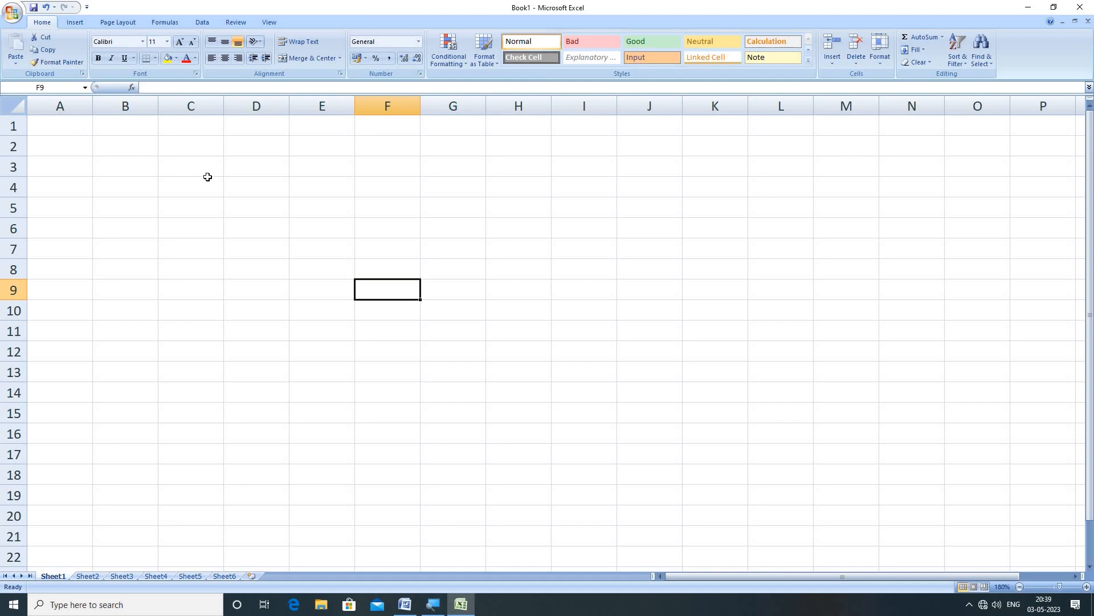
click(75, 129)
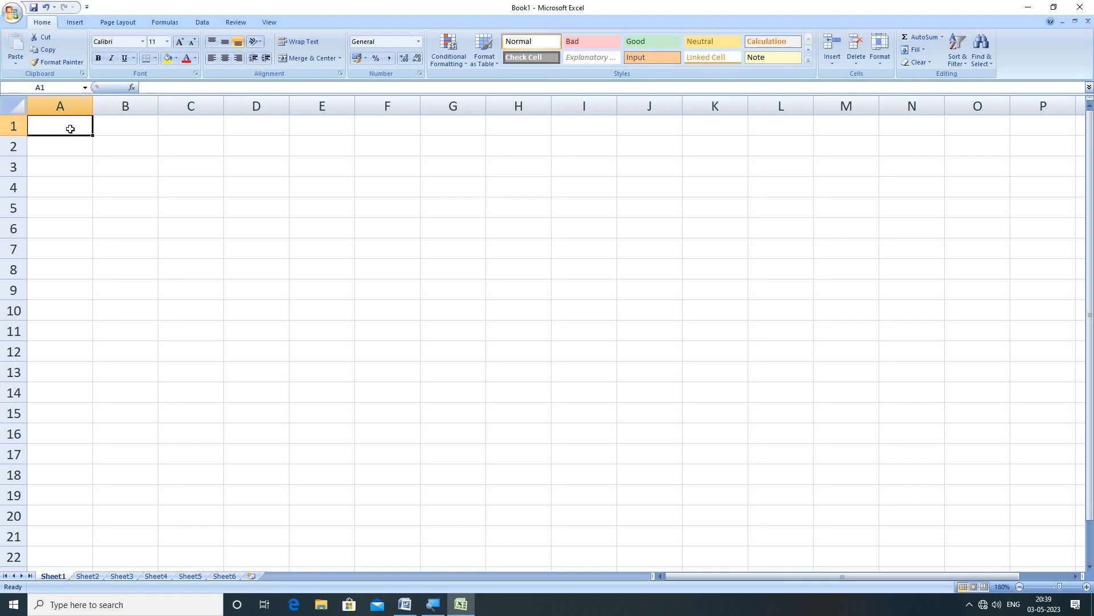
click(193, 232)
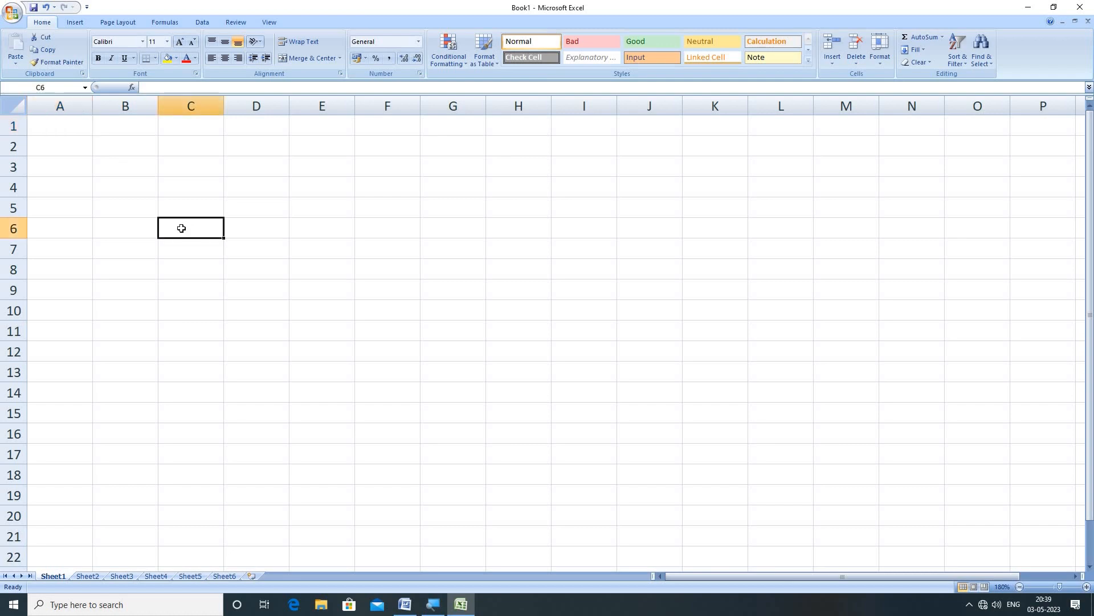
Select ranges across rows 1 to 3 and down columns A to C one at a time, ending with C1:C10.
drag(81, 126, 251, 140)
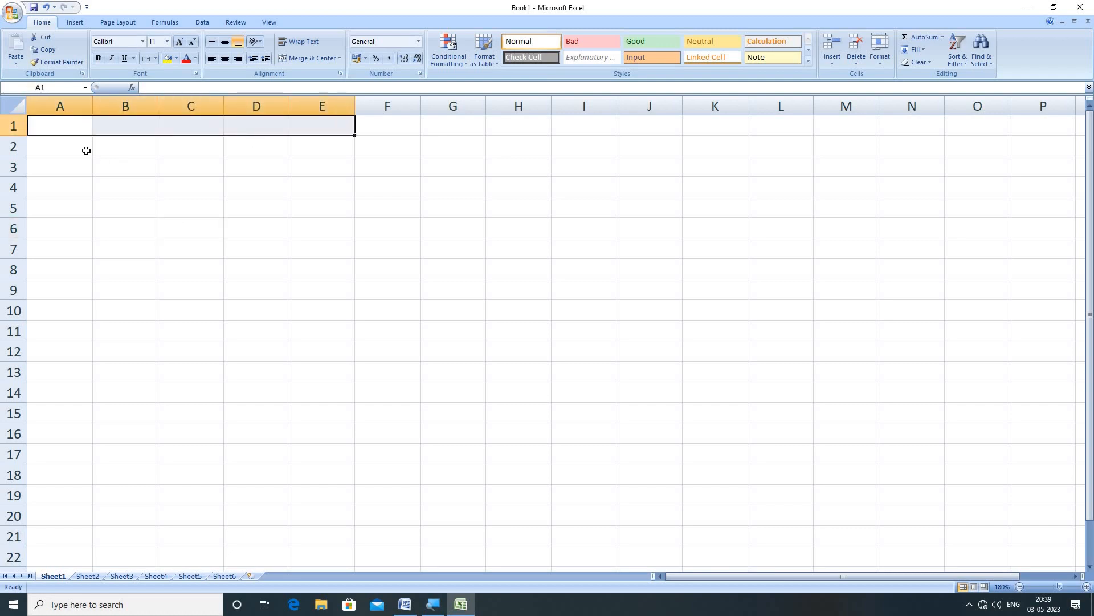
drag(63, 147, 366, 152)
drag(66, 168, 456, 170)
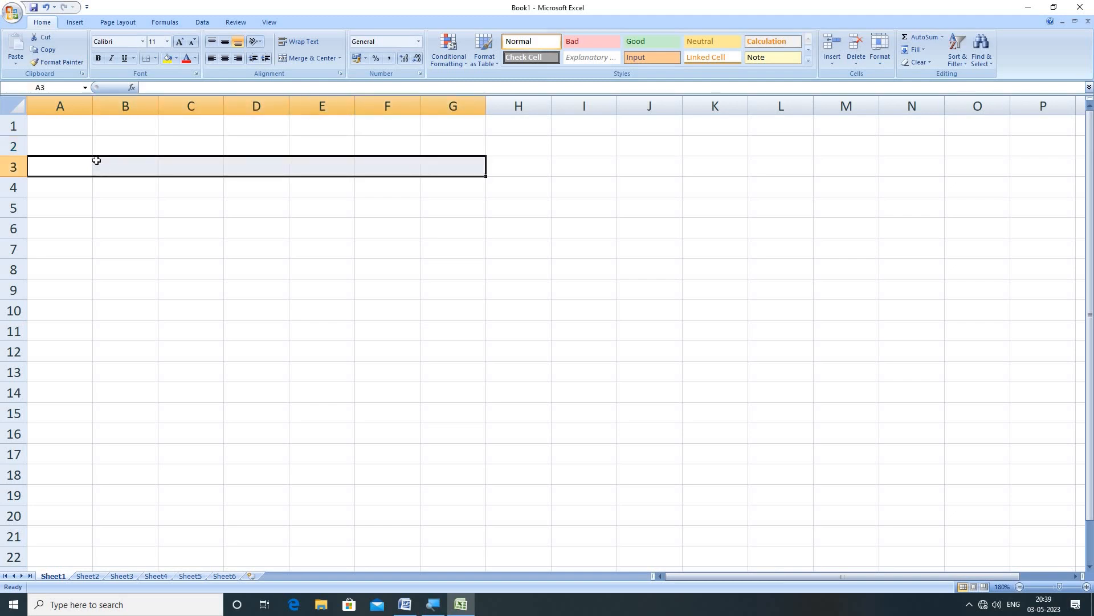
drag(64, 125, 61, 270)
drag(112, 123, 130, 287)
drag(176, 130, 177, 305)
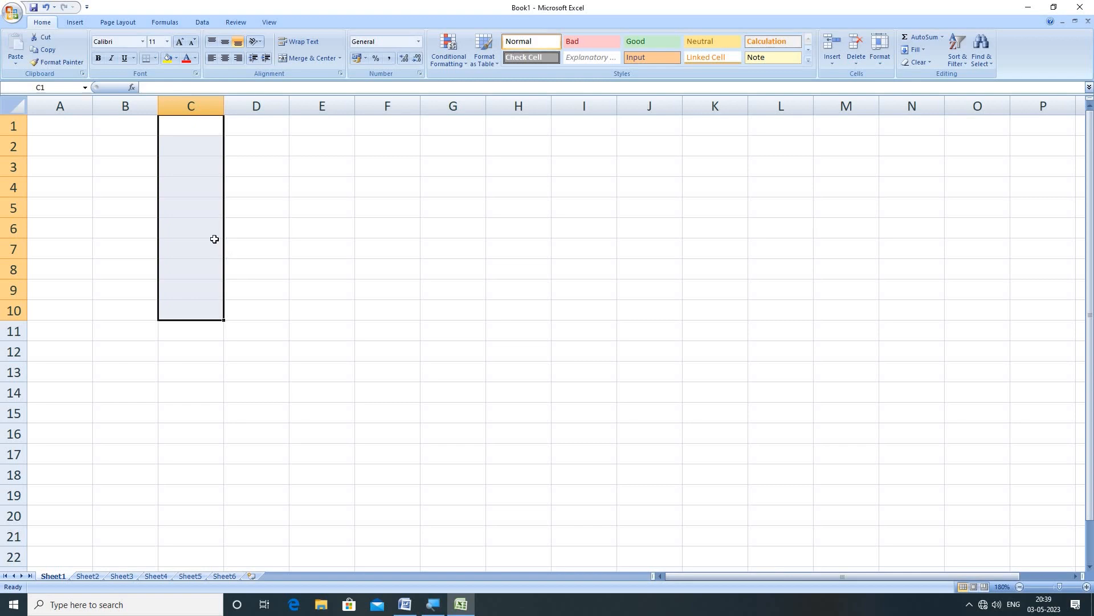
Select single cells across the sheet one after another: C6, D8, B4, C6, B3, D5, G13, B15, A7, D10, E5, F12, A1 and B2.
click(197, 230)
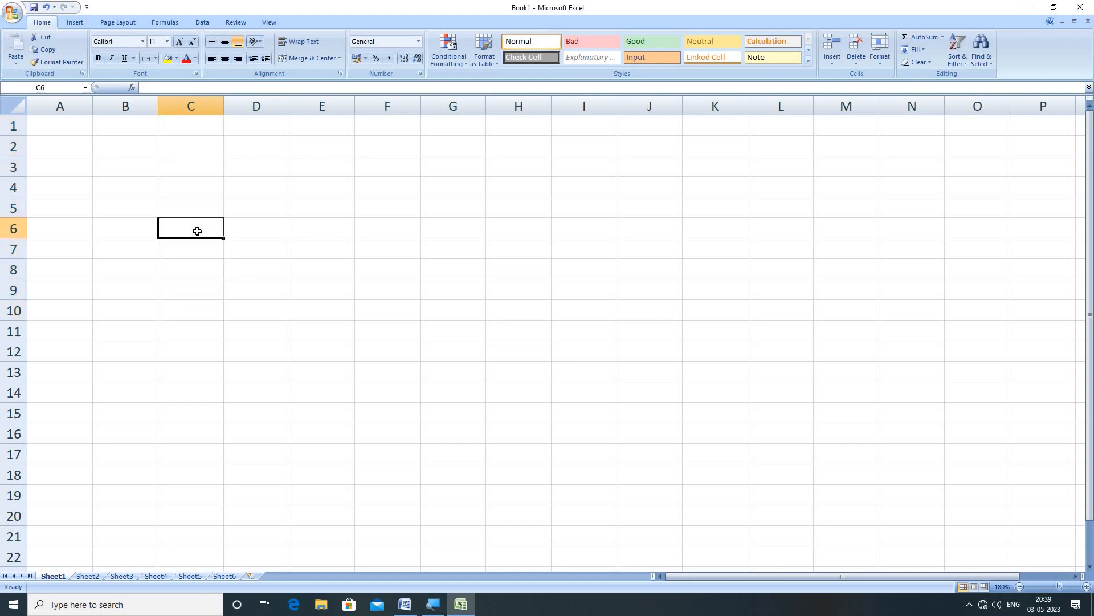
click(254, 267)
click(128, 186)
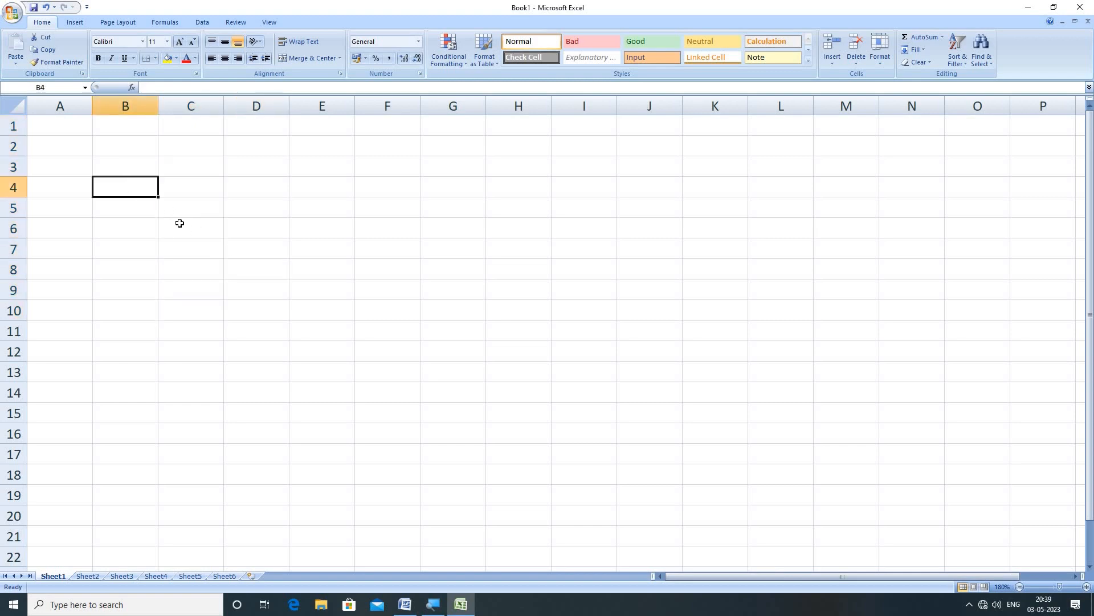
click(181, 234)
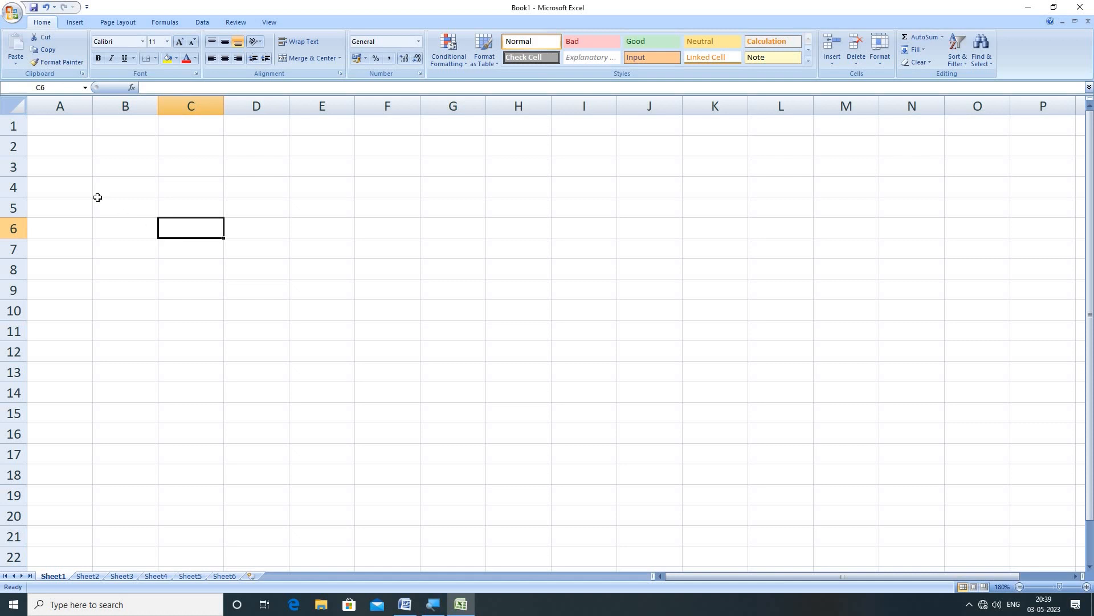
click(115, 171)
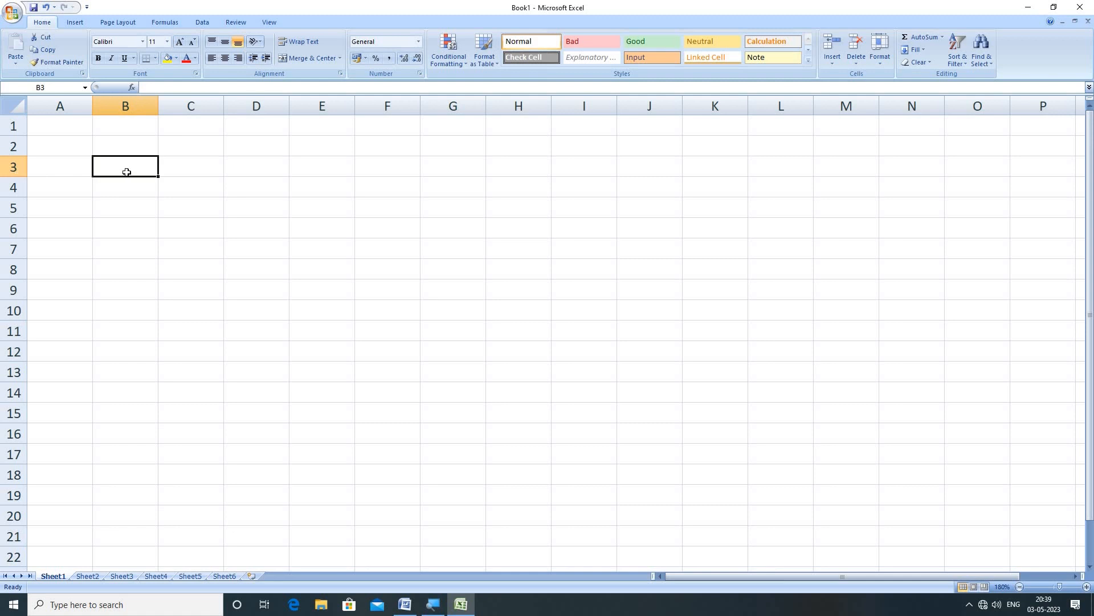
click(247, 211)
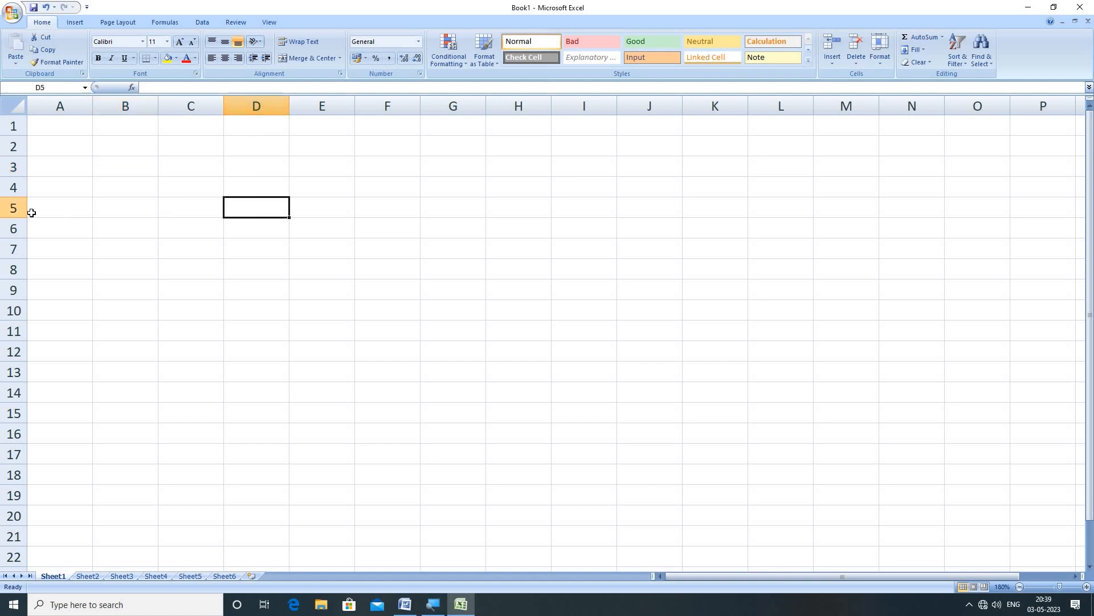
click(436, 365)
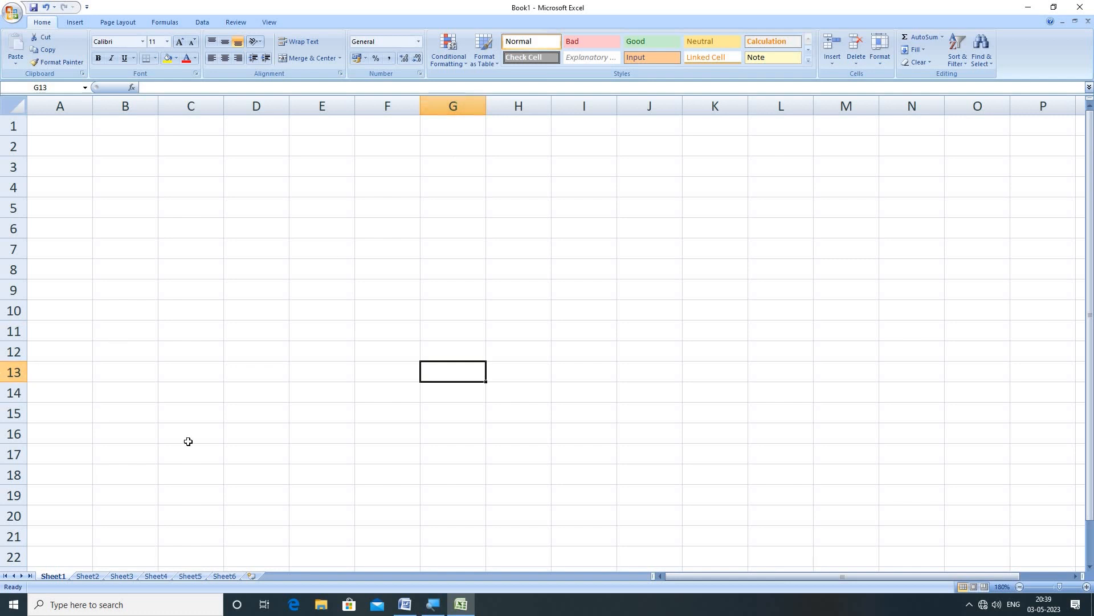
click(143, 417)
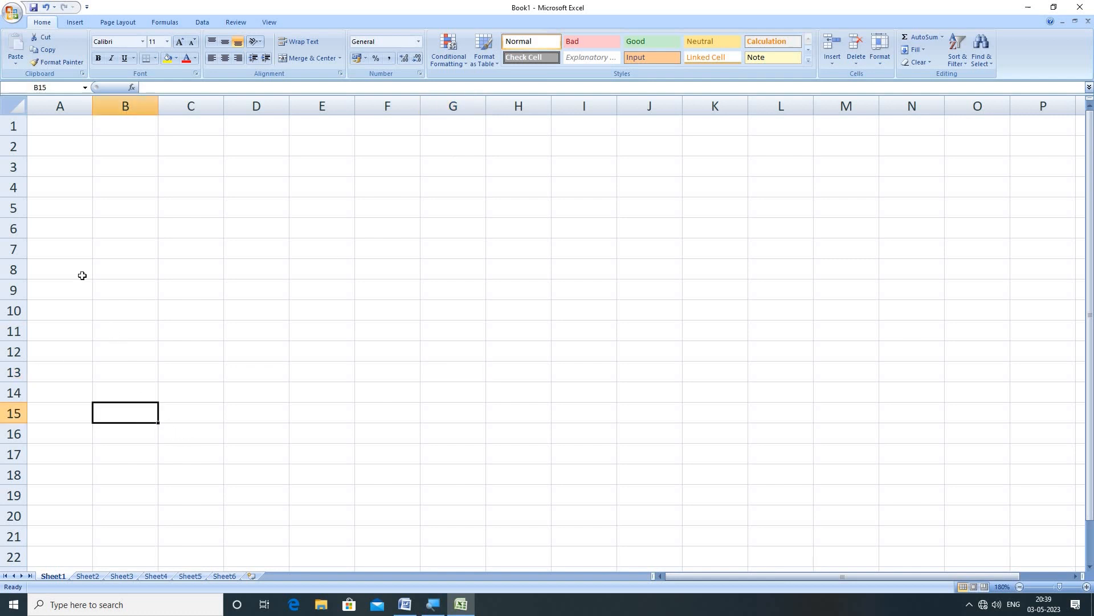
click(72, 250)
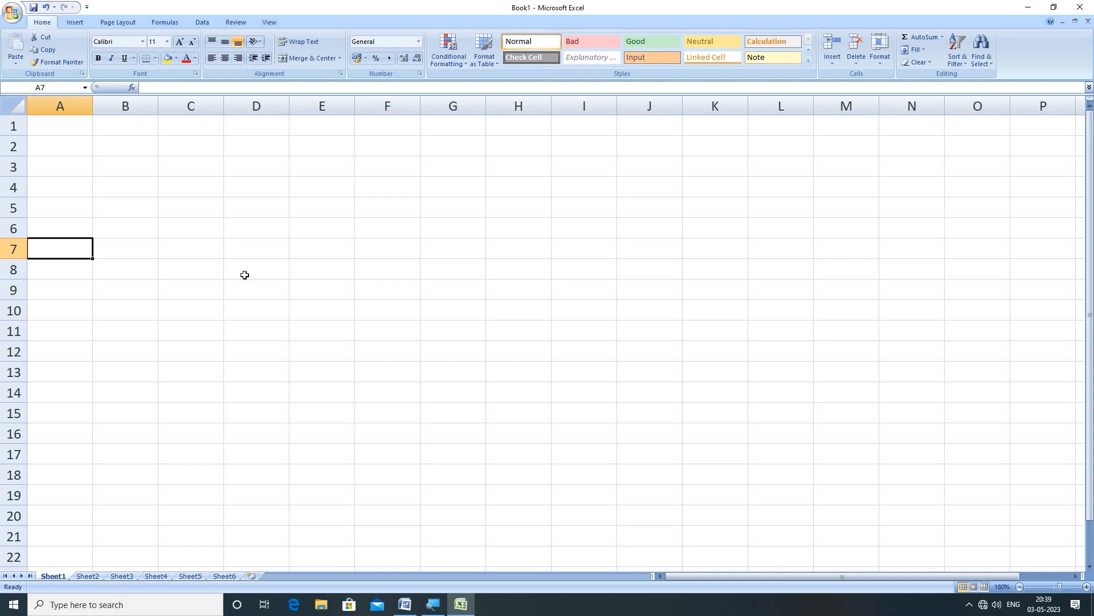
click(254, 300)
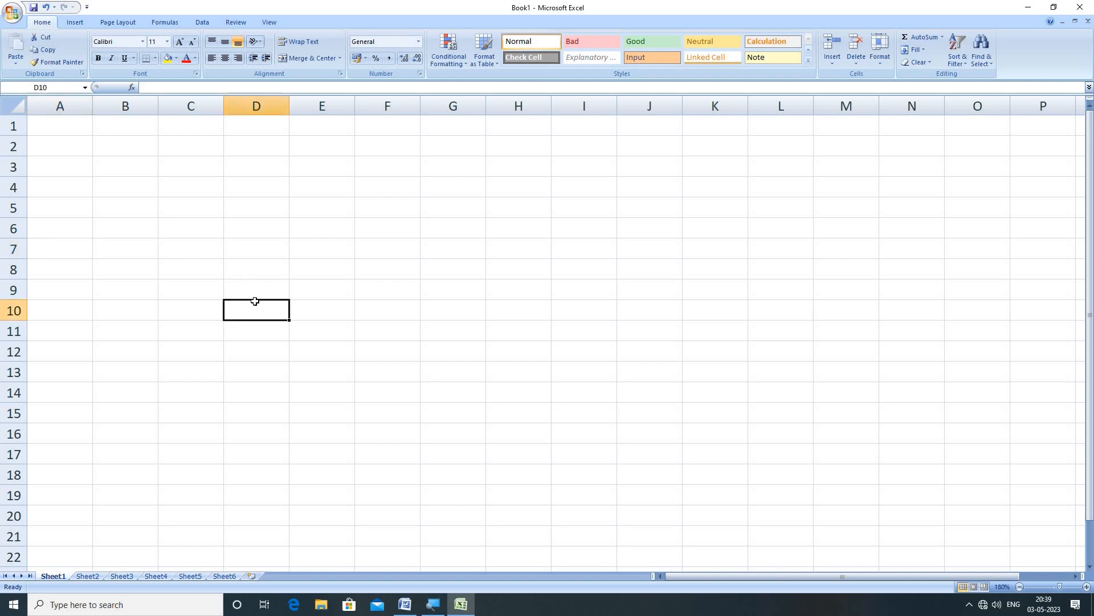
click(338, 216)
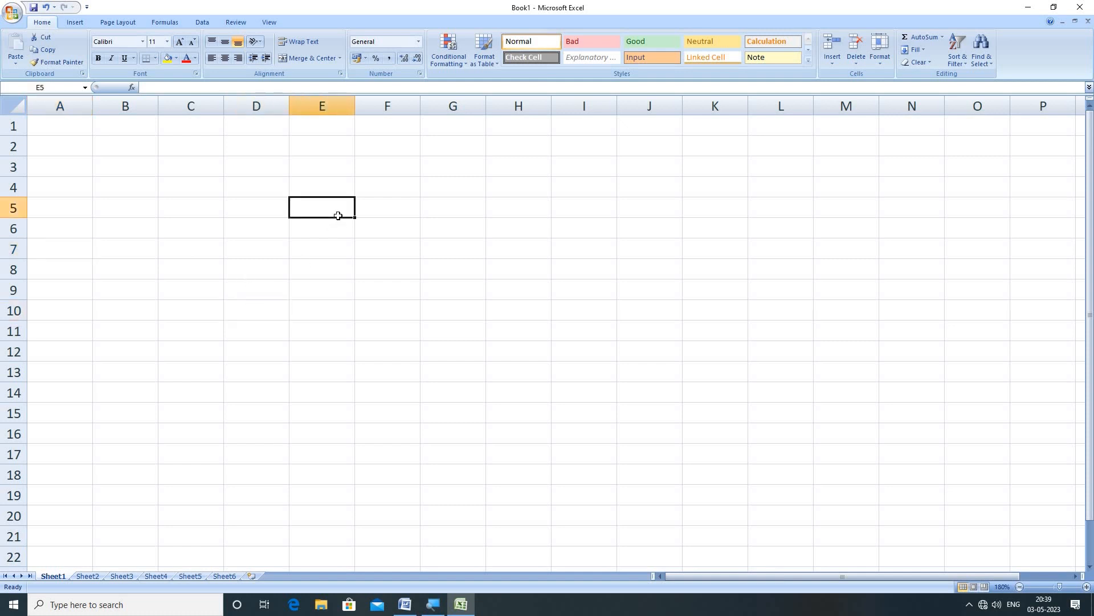
click(395, 361)
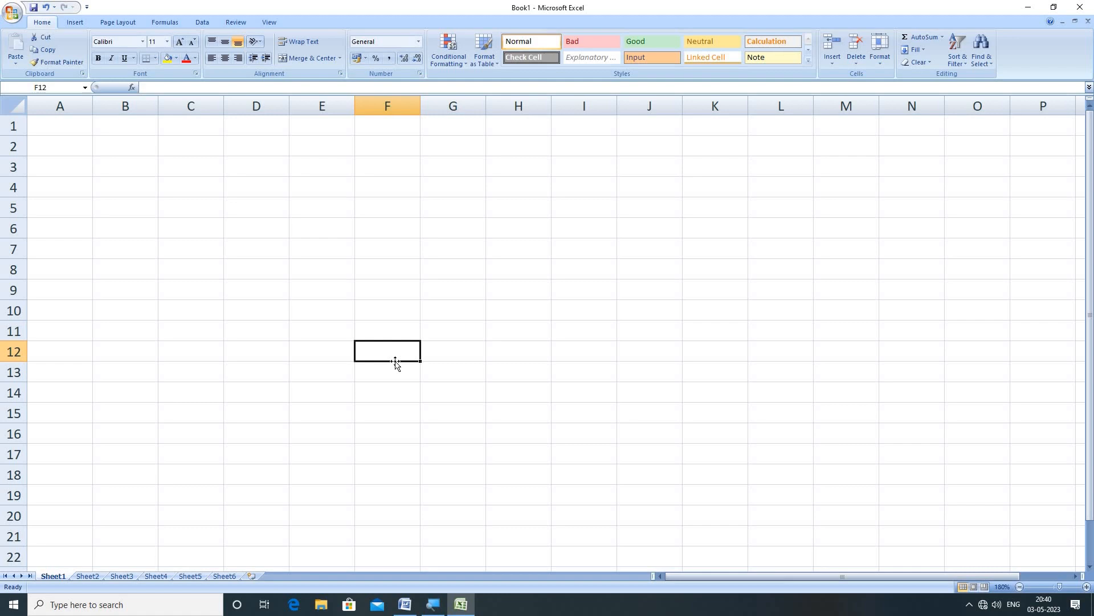
click(63, 127)
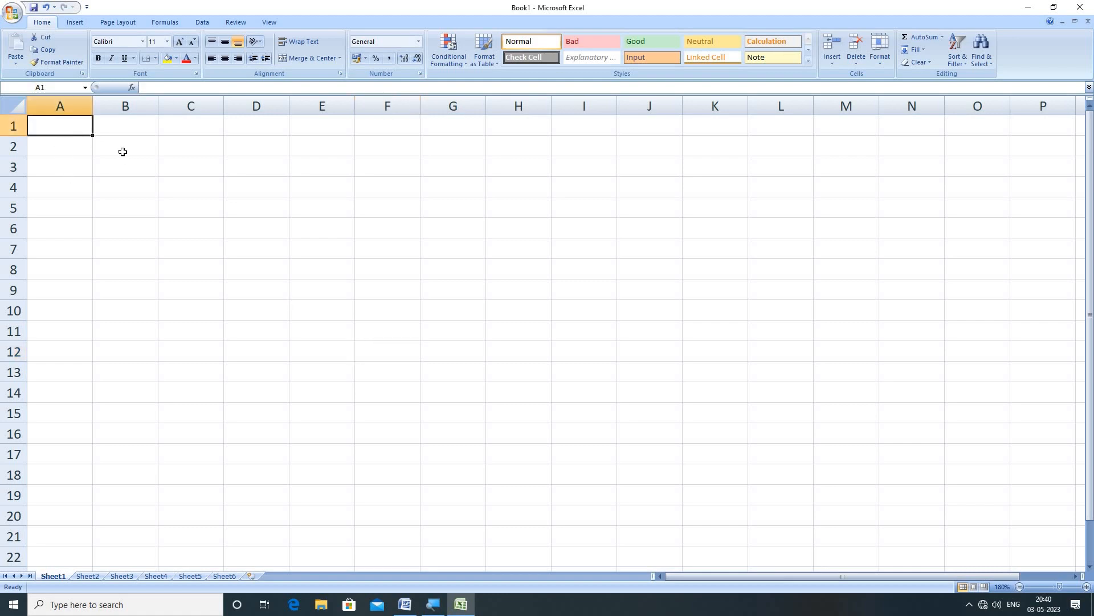
click(120, 150)
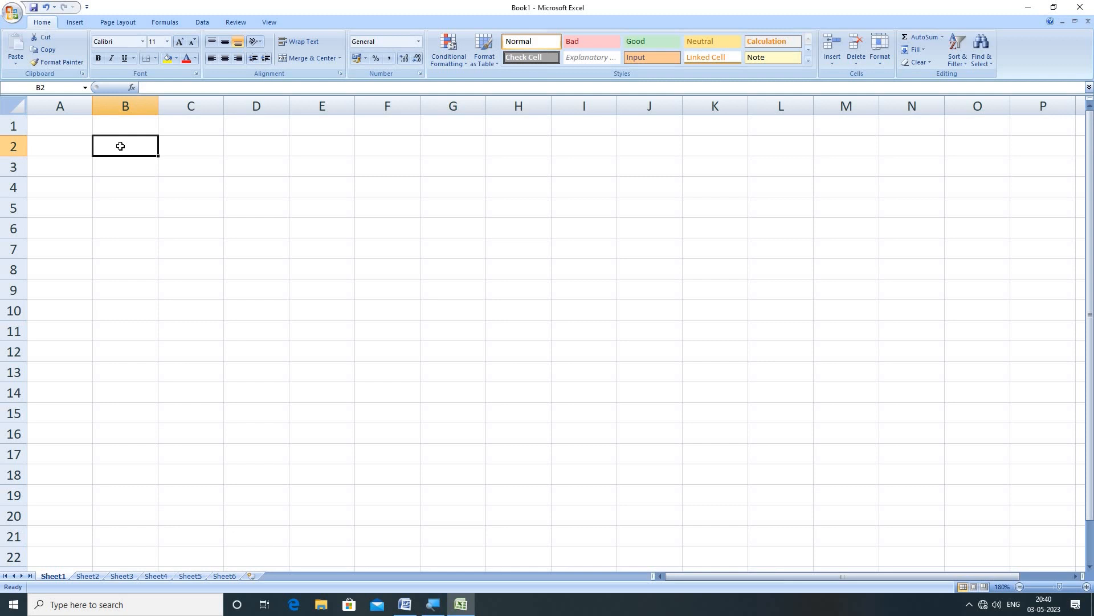
Enter the column headings Reg No, Name and Tamil in cells A1 to C1.
click(62, 128)
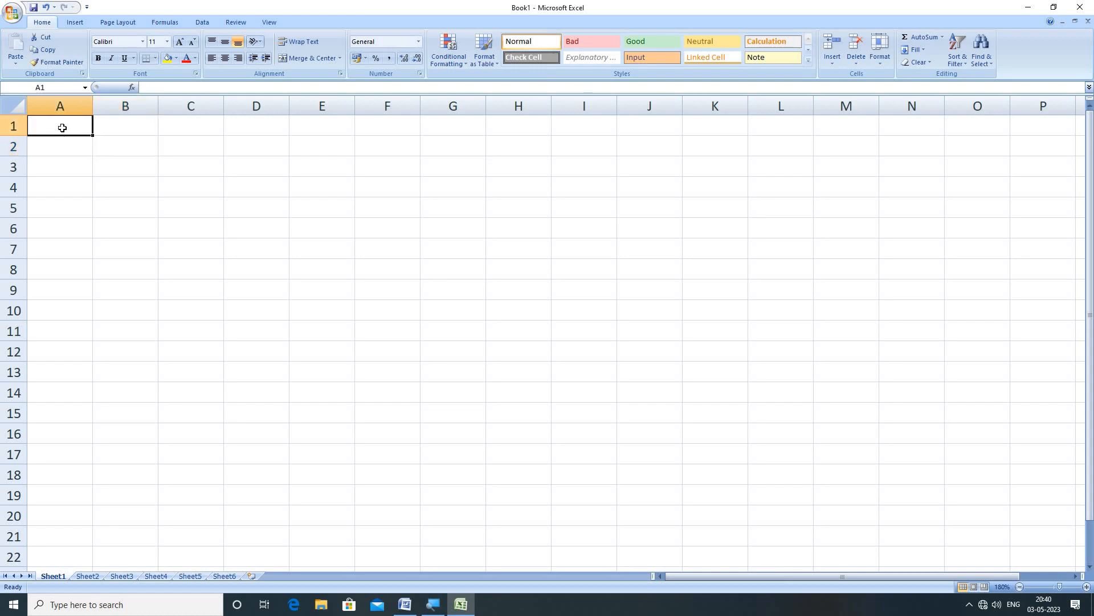
text(Reg )
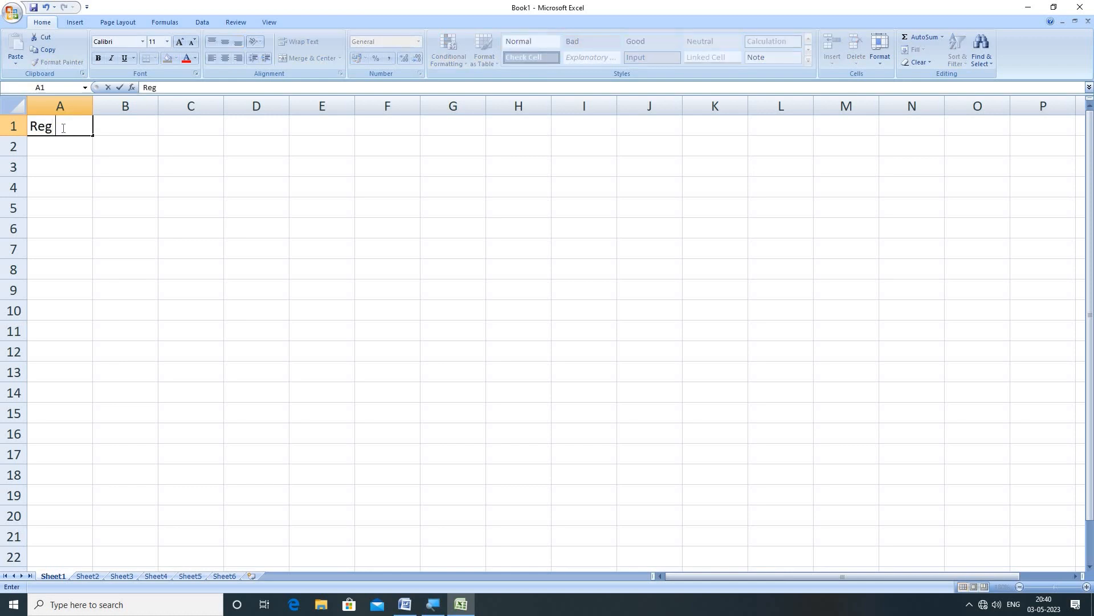
text(No)
key(Tab)
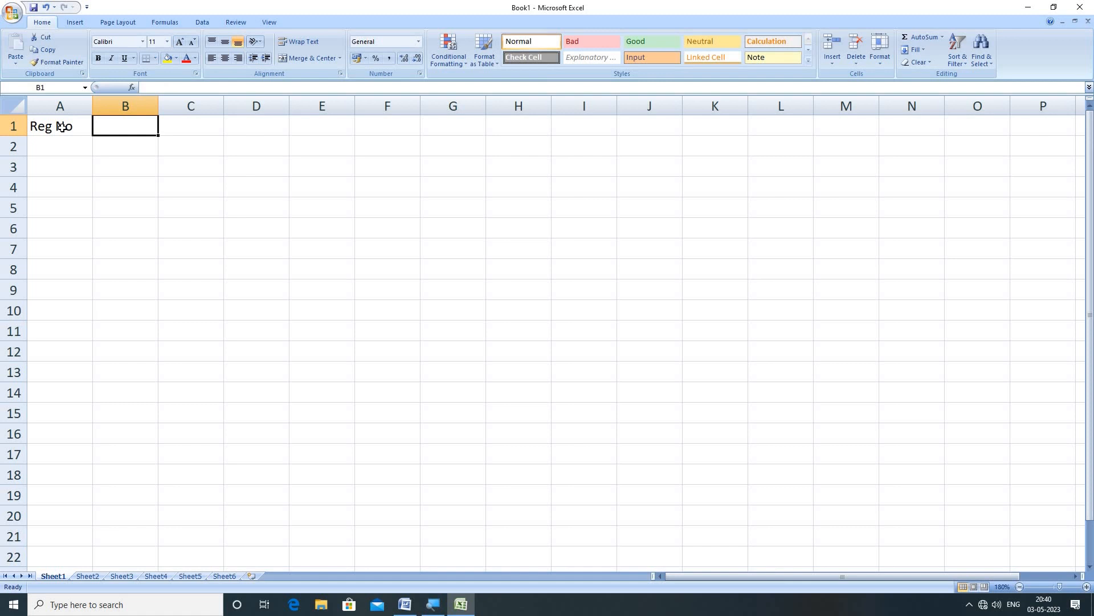
text(T)
key(BackSpace)
text(Name)
key(Tab)
text(Tamil)
key(Tab)
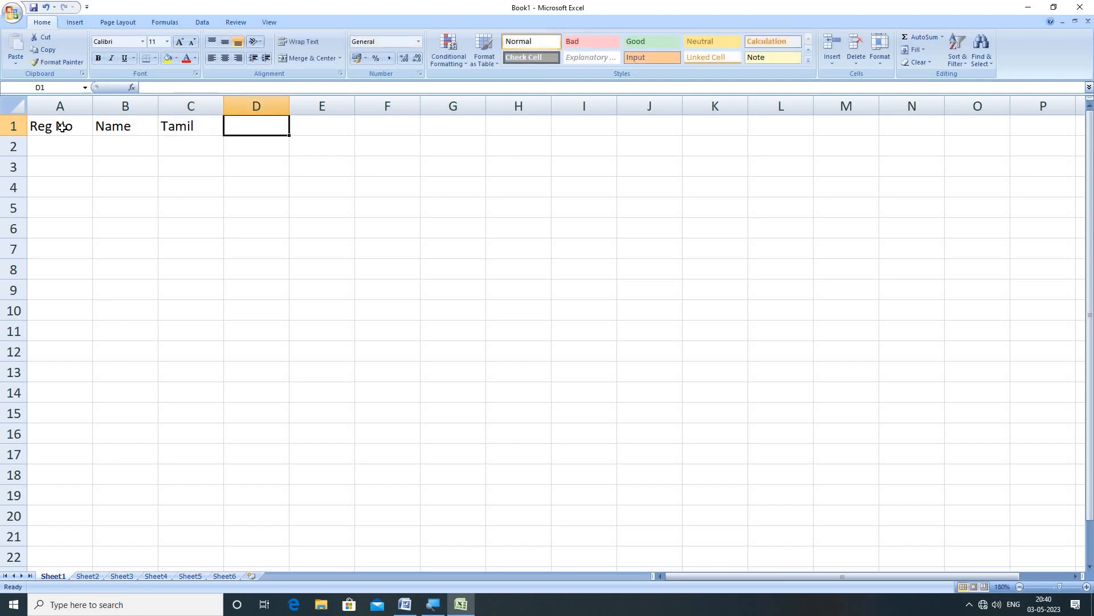
Enter the subject headings English, Maths, Science and Social in cells D1 to G1.
text(English)
key(Tab)
text(Maths)
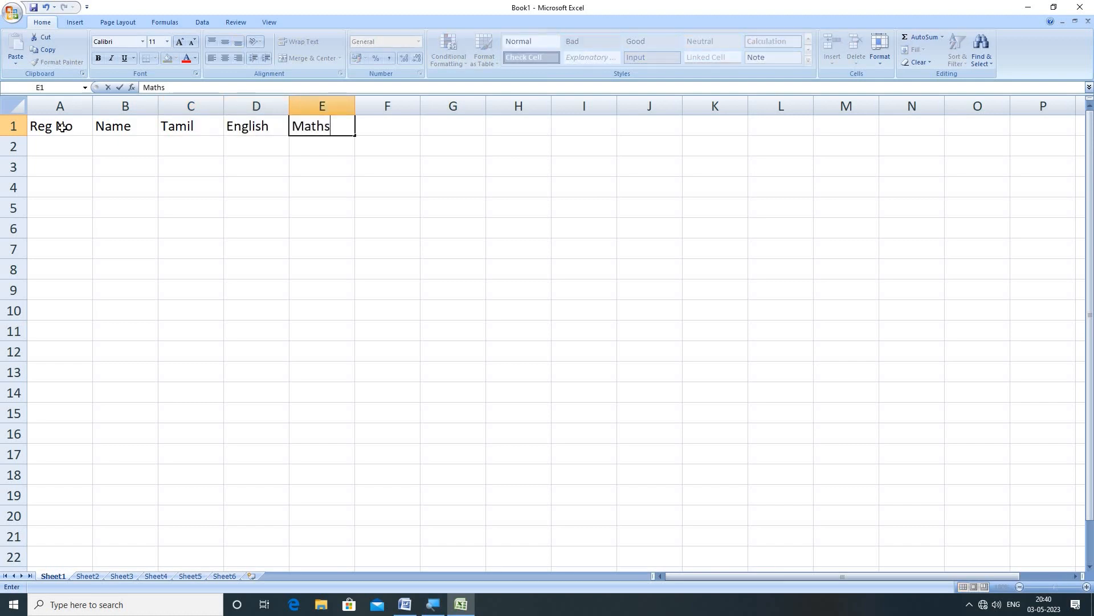
key(Tab)
text(Science)
key(Tab)
text(Social)
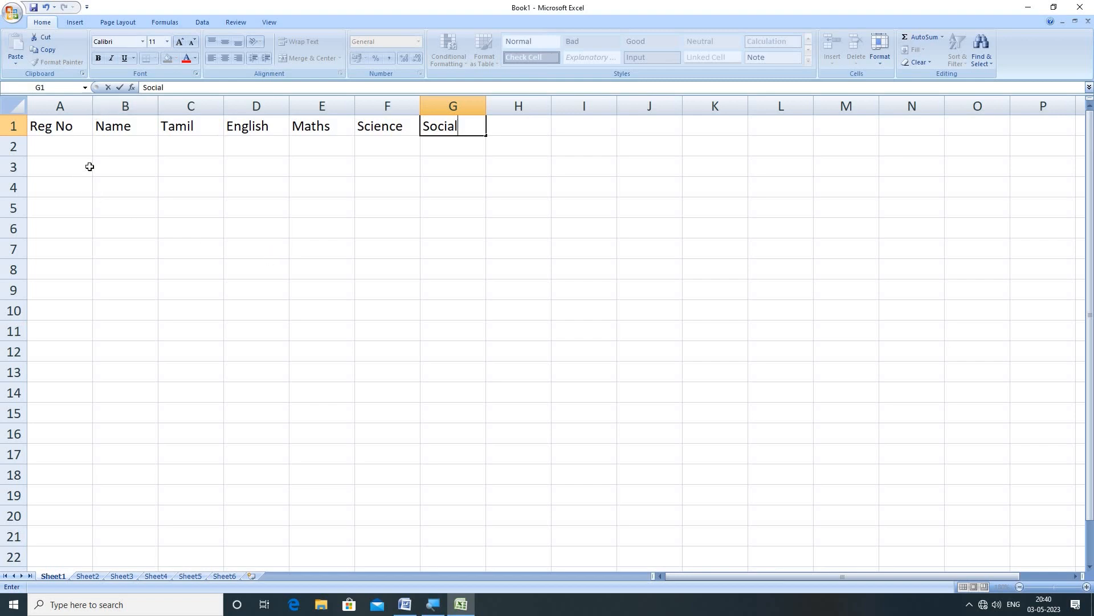
Enter the first student's registration number in cell A2 under Reg No.
click(53, 148)
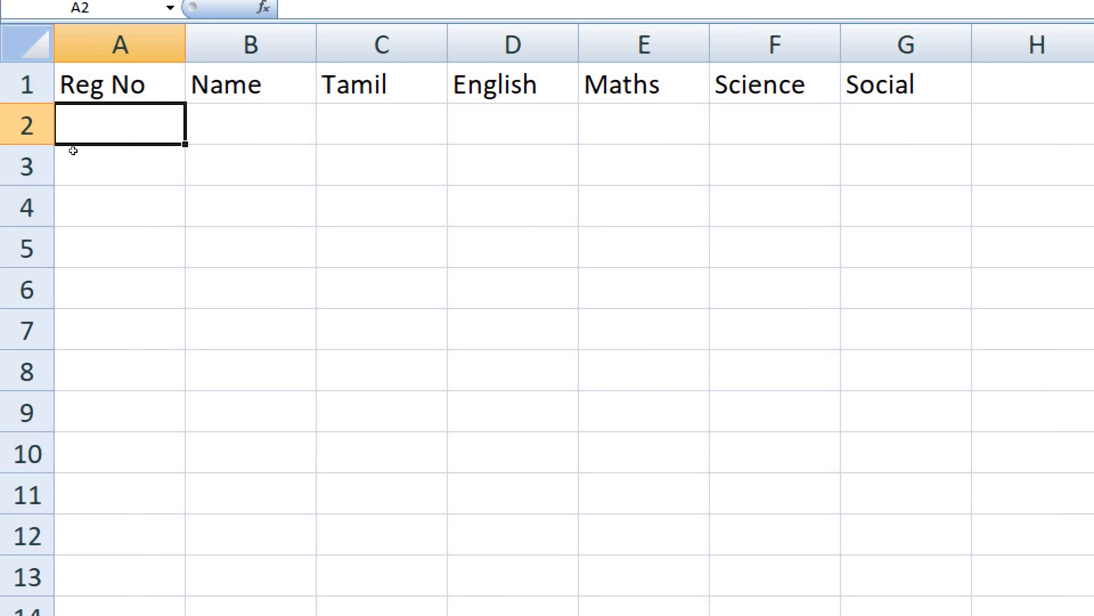
key(F2)
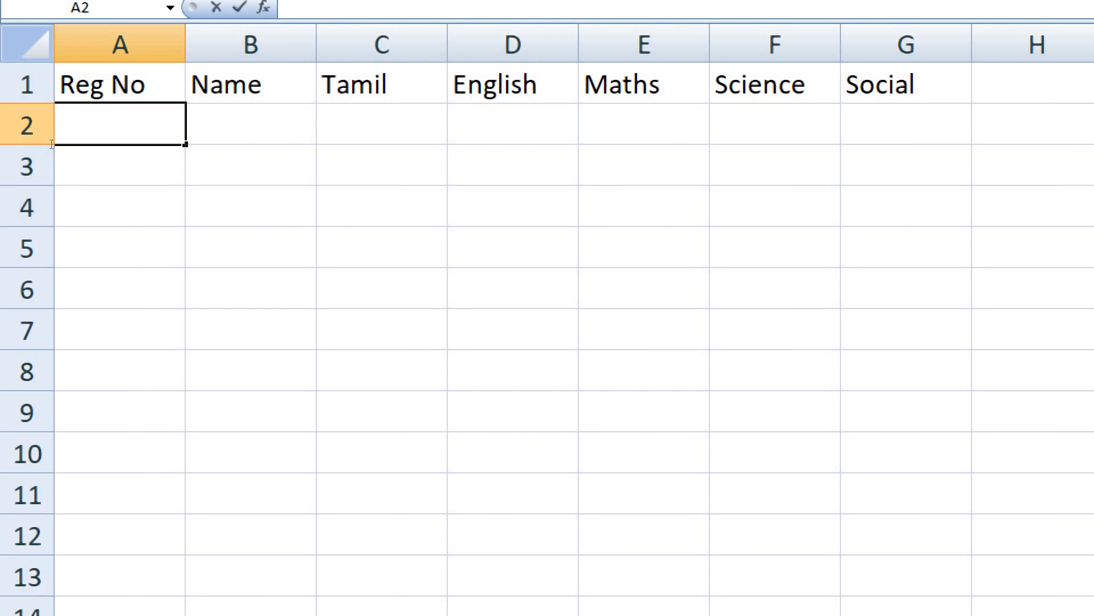
text(1200)
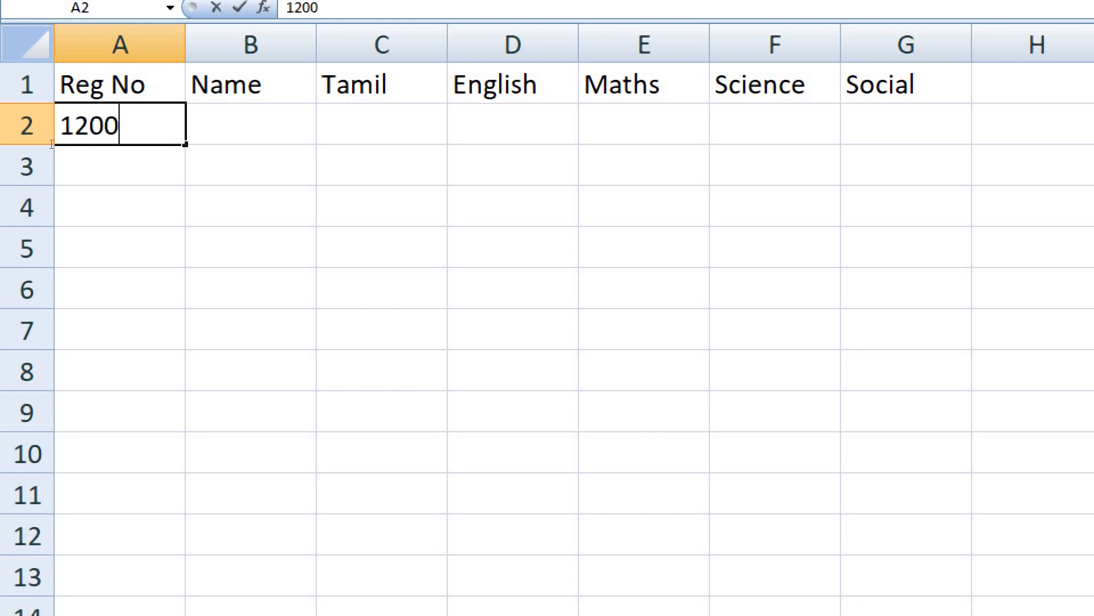
text(101)
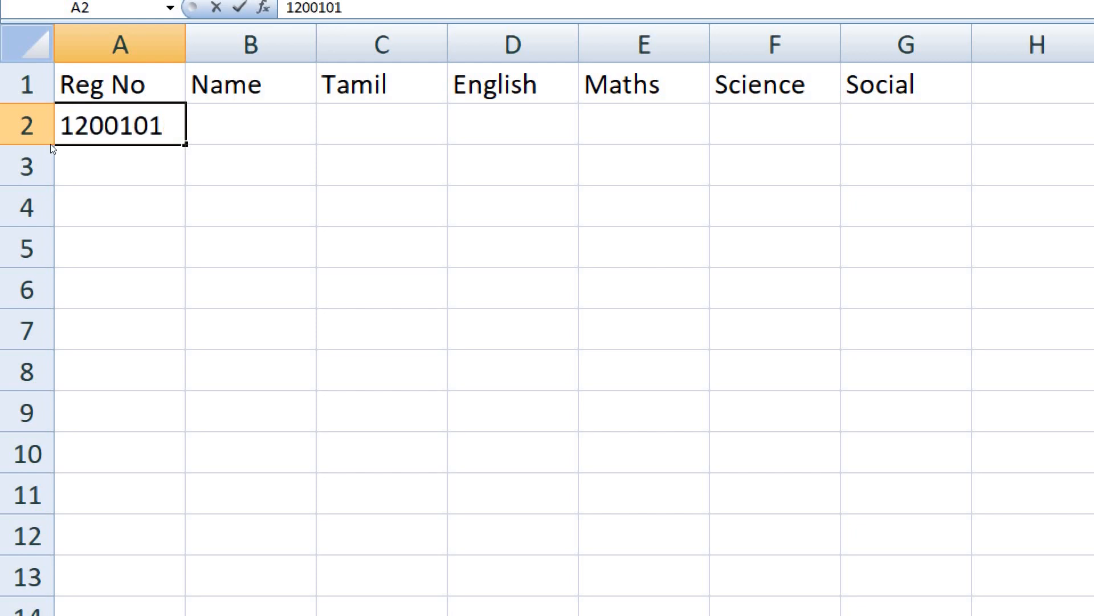
click(200, 168)
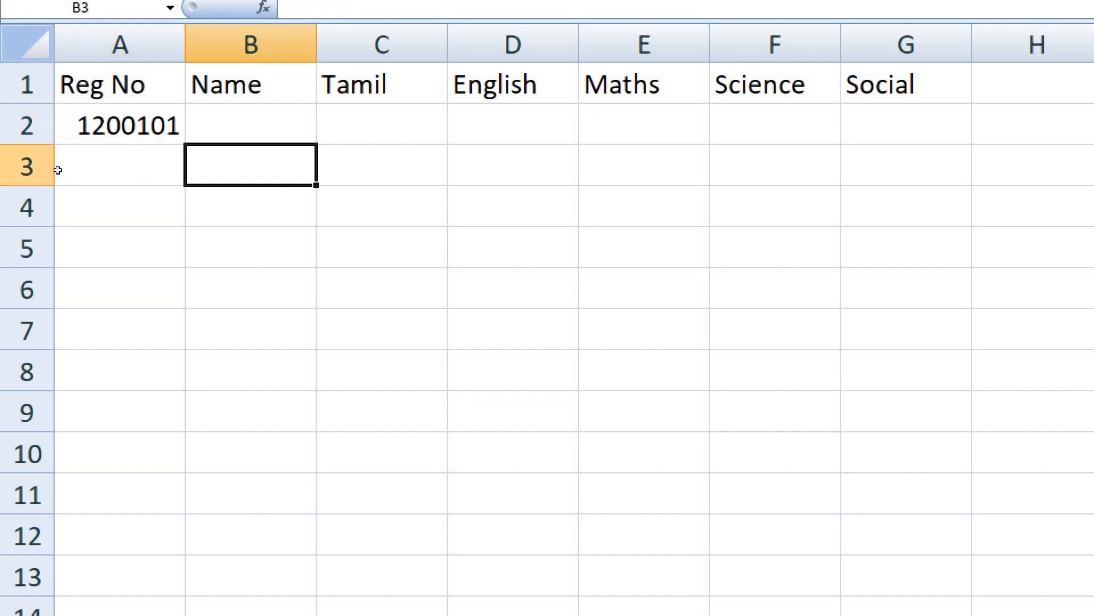
Enter the next consecutive registration number in cell A3.
click(58, 167)
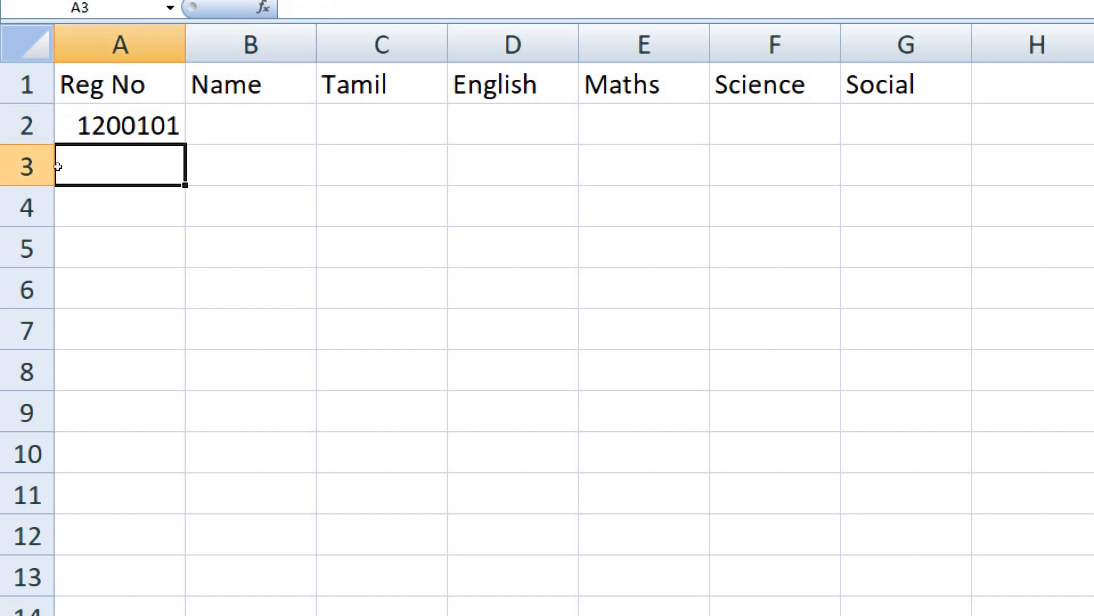
text(12)
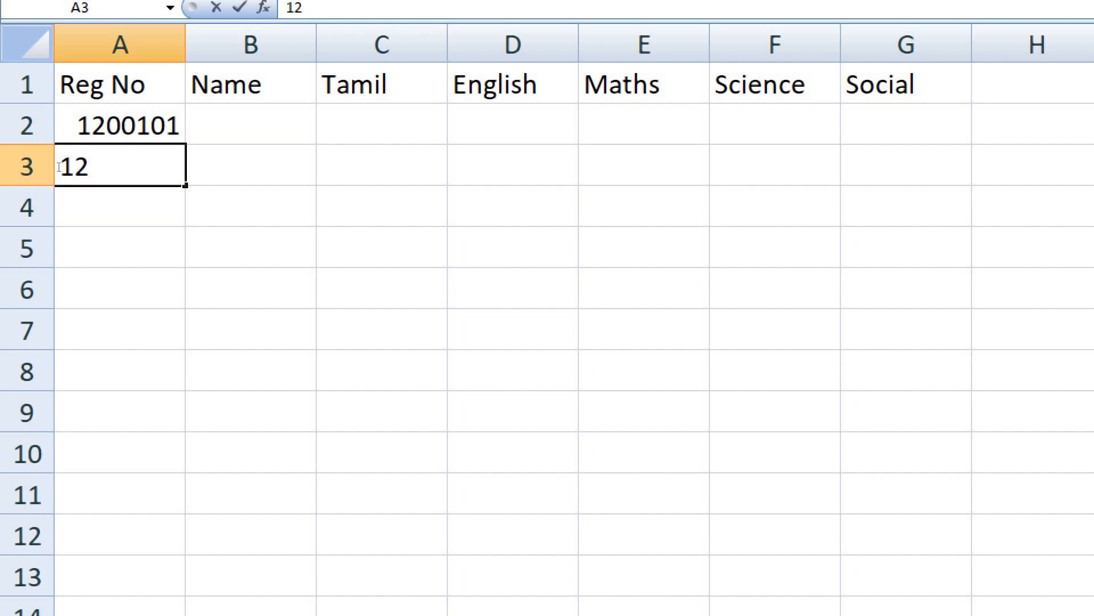
text(00102)
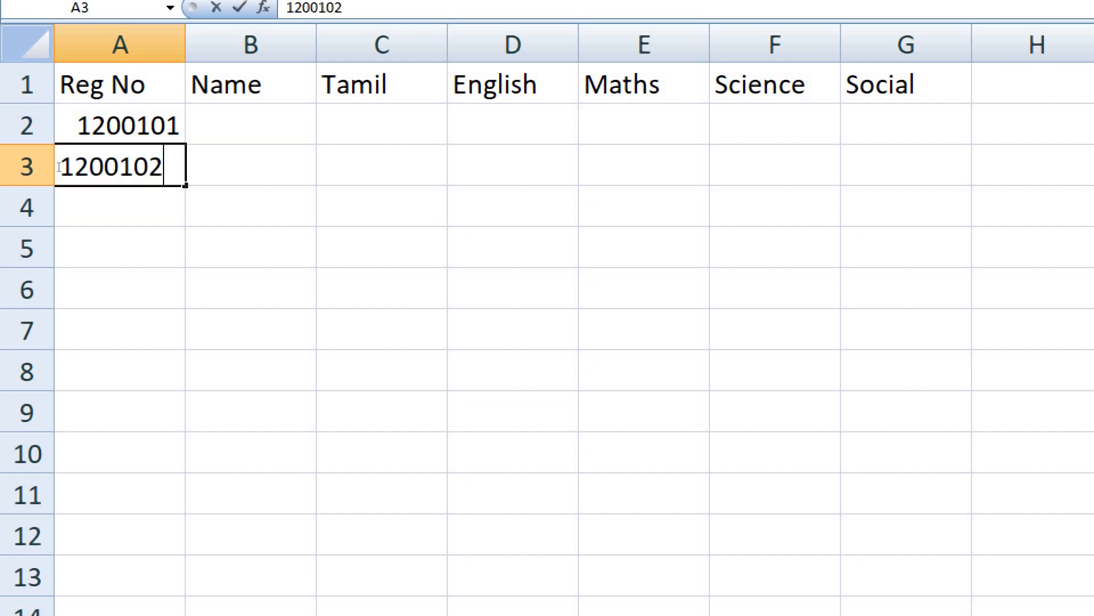
click(381, 206)
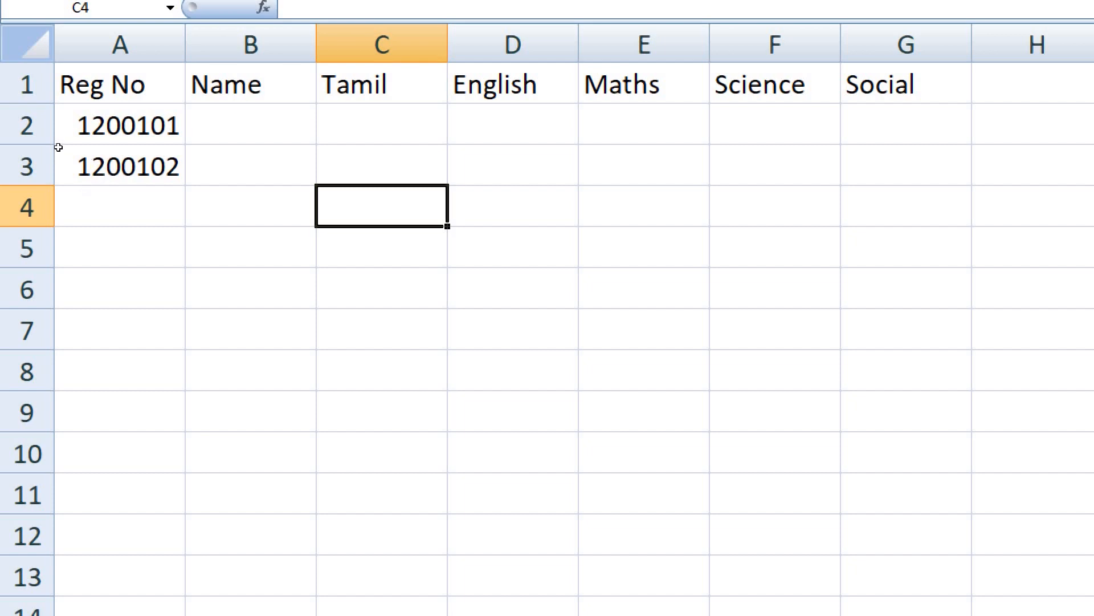
Extend the registration numbers in A2:A3 as a series down to A10, and undo the fill.
drag(57, 142, 61, 170)
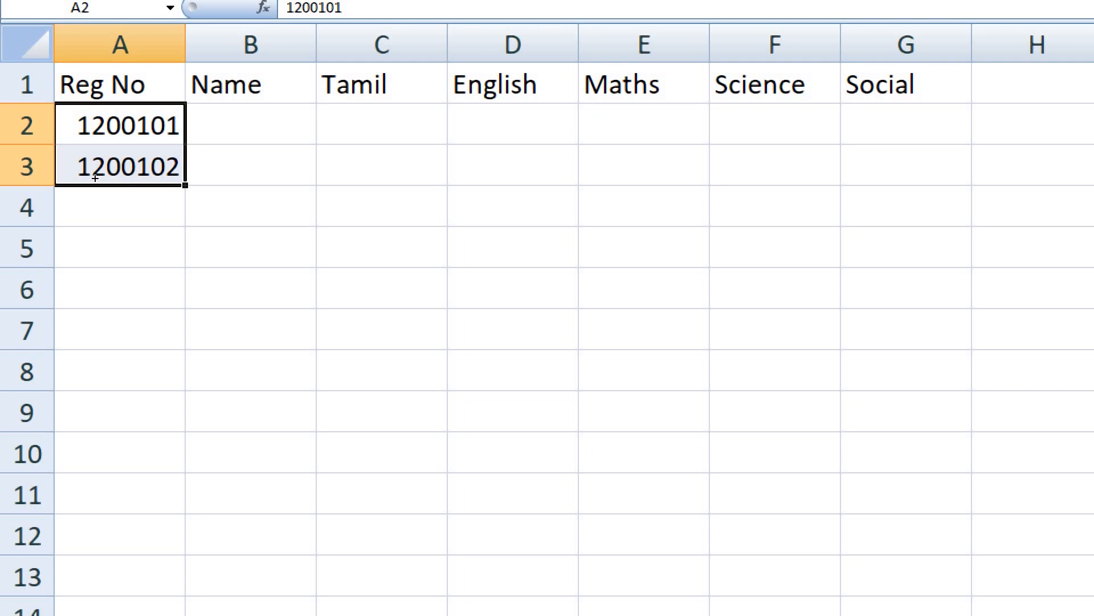
drag(95, 194, 102, 306)
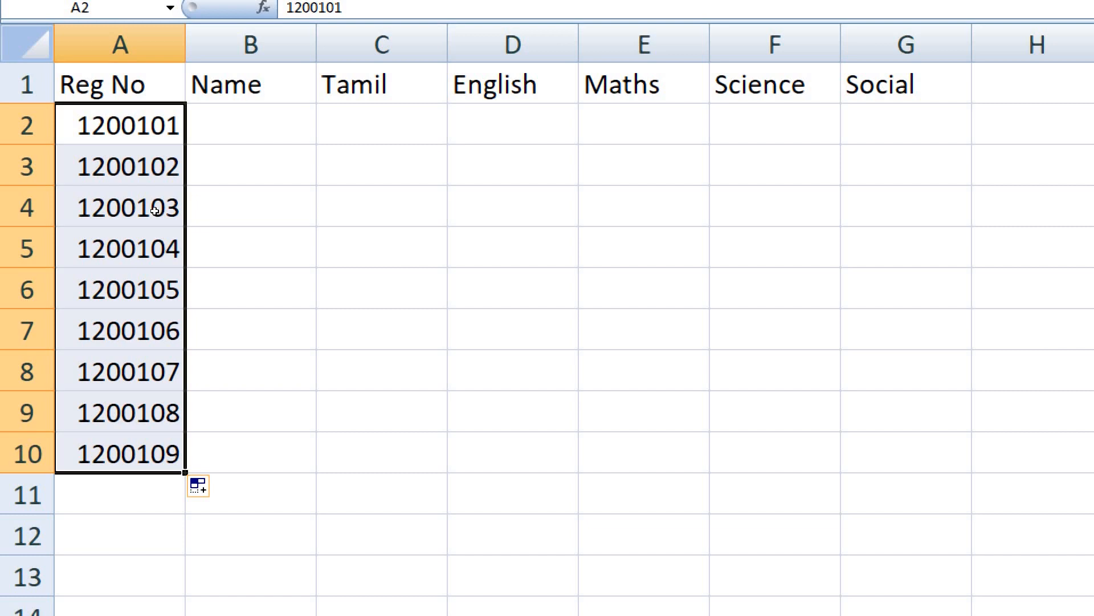
key(ctrl+z)
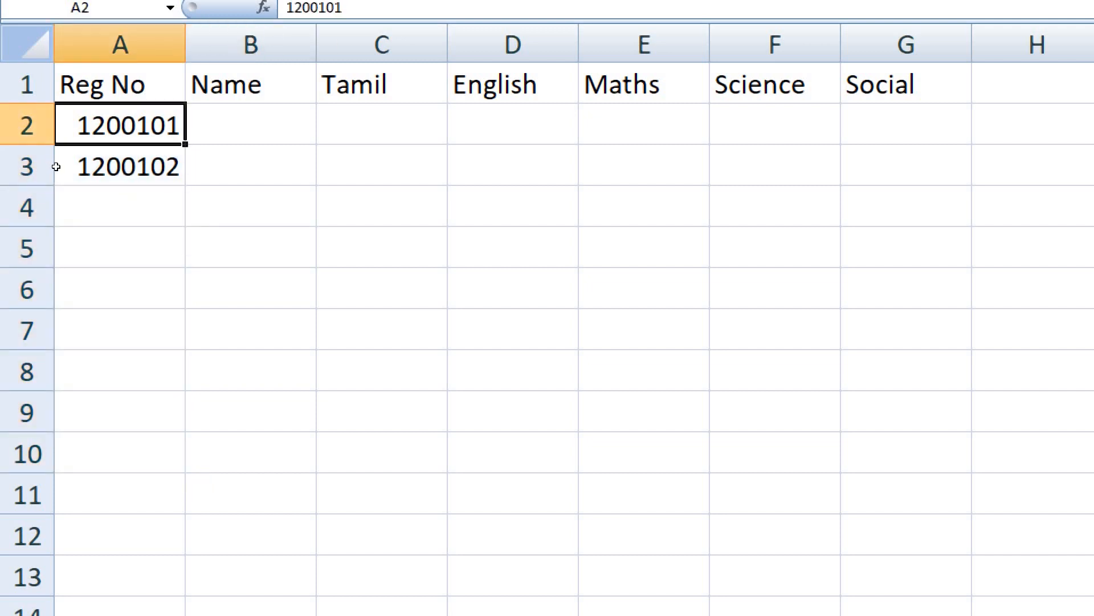
Clear the registration number from cell A3 and select cell A2.
click(73, 154)
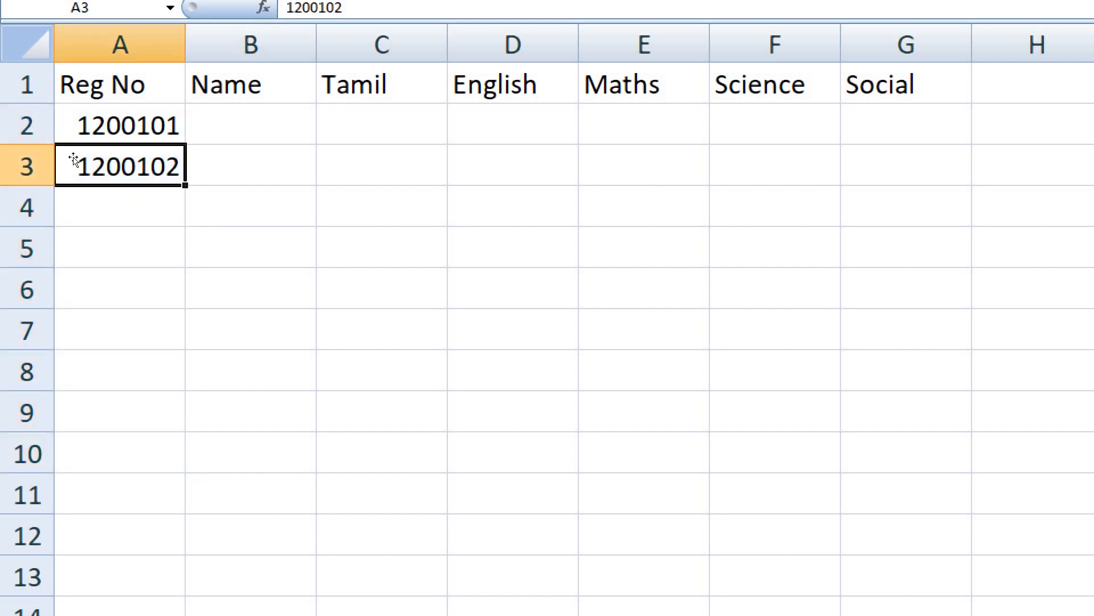
drag(73, 142, 72, 172)
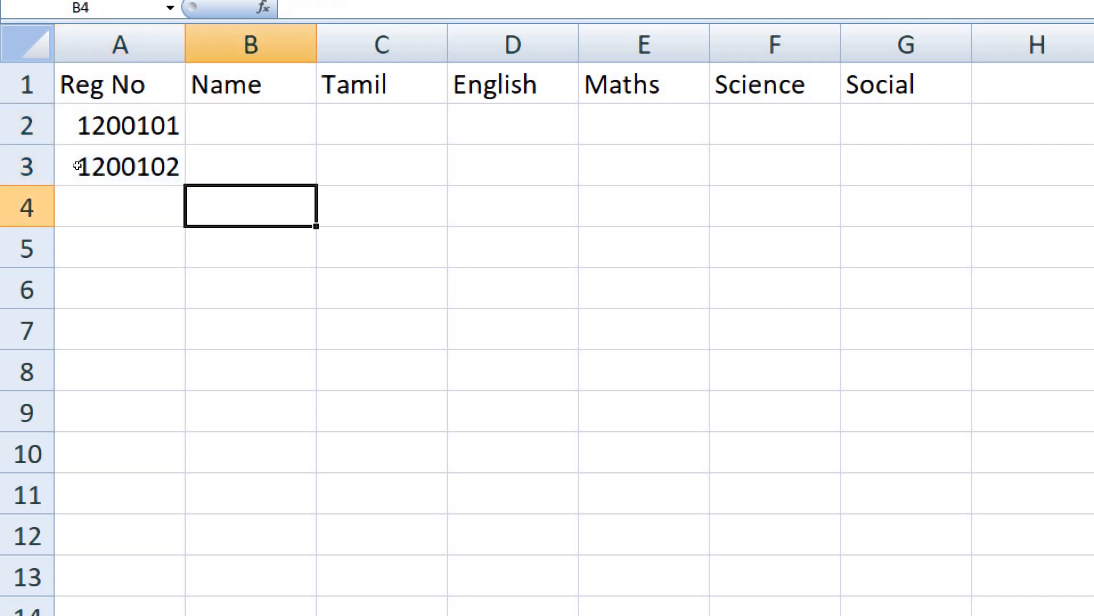
click(134, 182)
key(Delete)
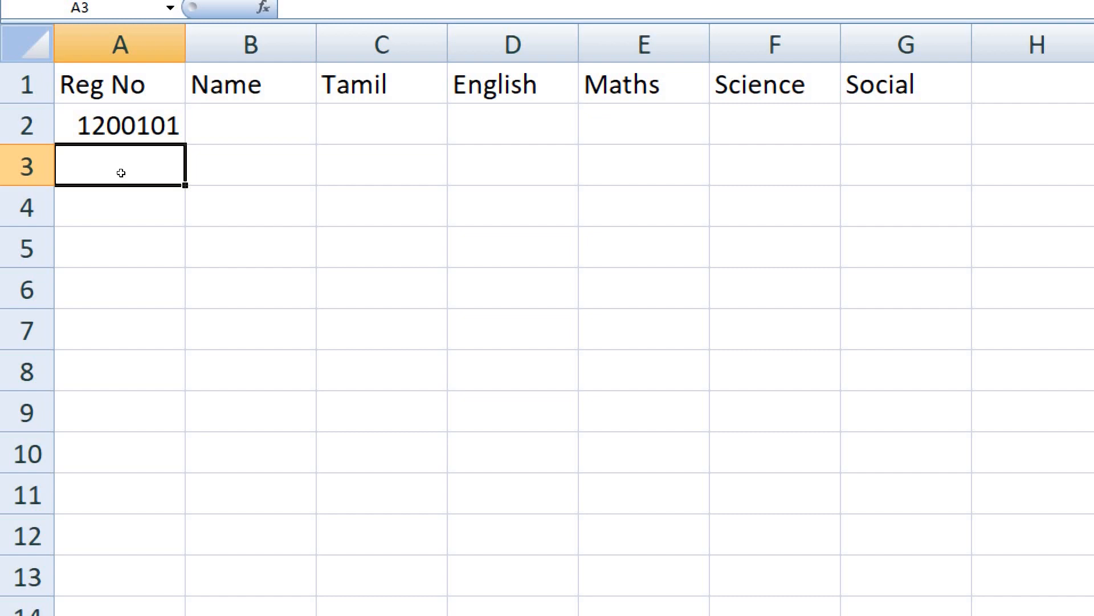
key(Up)
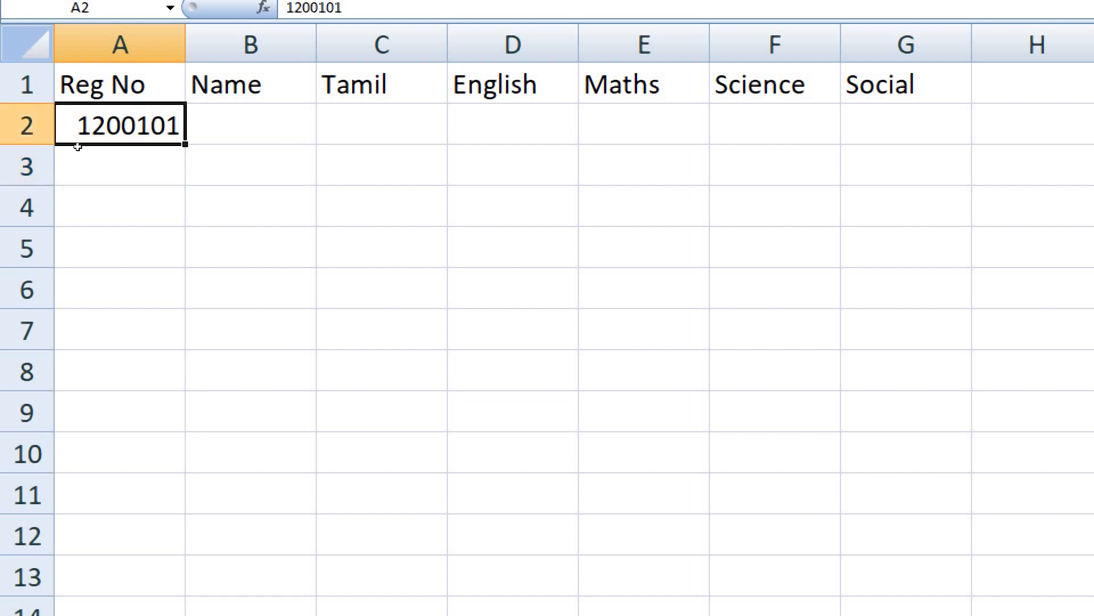
Fill the single registration number in A2 down to A9, and undo the fill.
drag(185, 144, 114, 410)
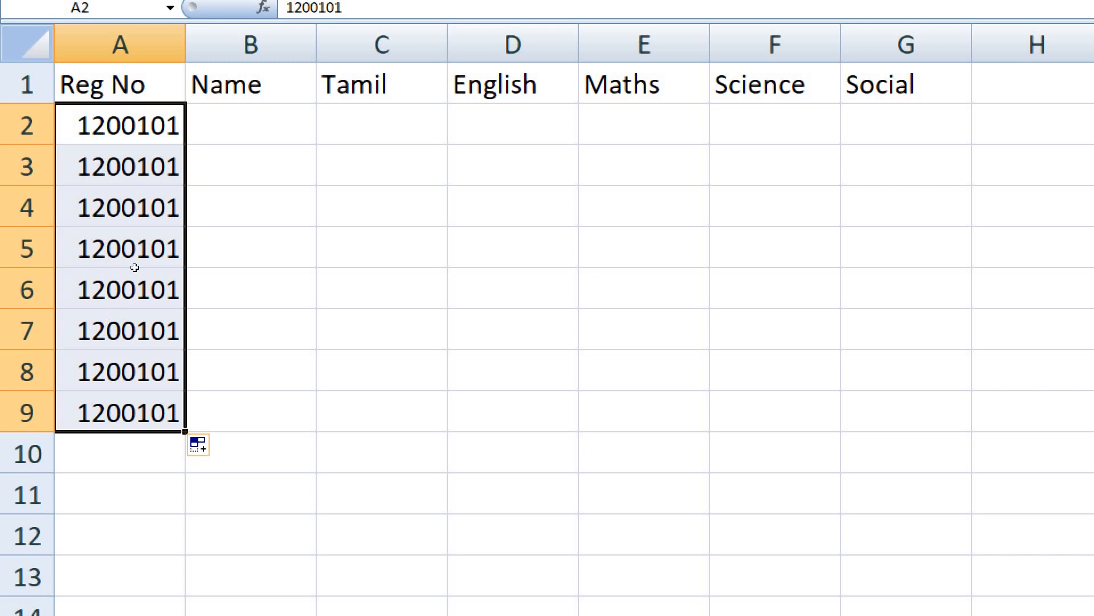
key(ctrl+z)
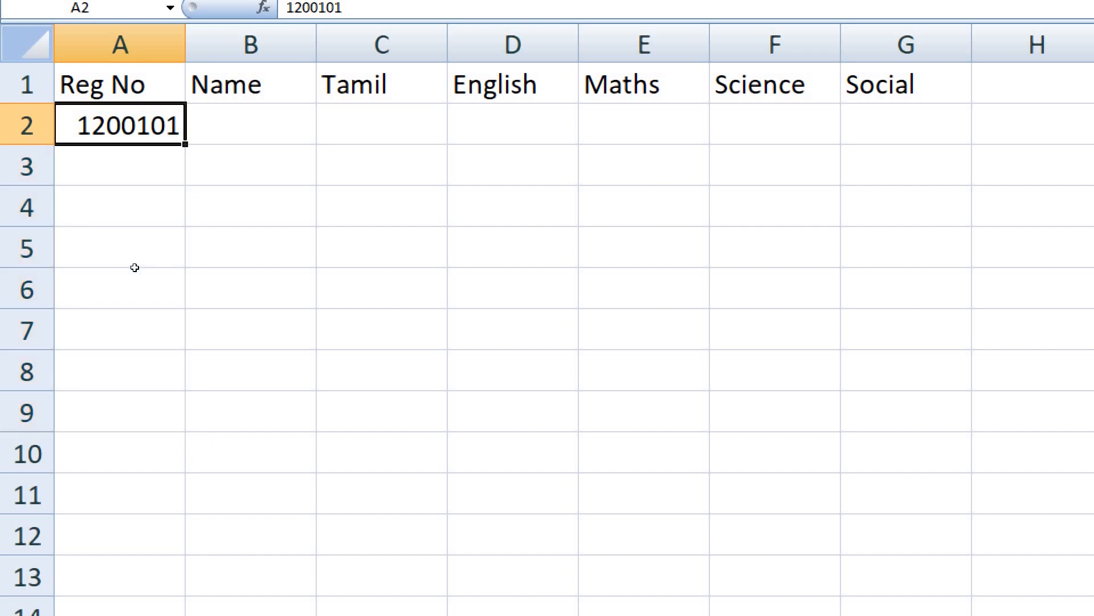
Enter the next consecutive registration number in cell A3 under the first one.
click(54, 162)
text(12)
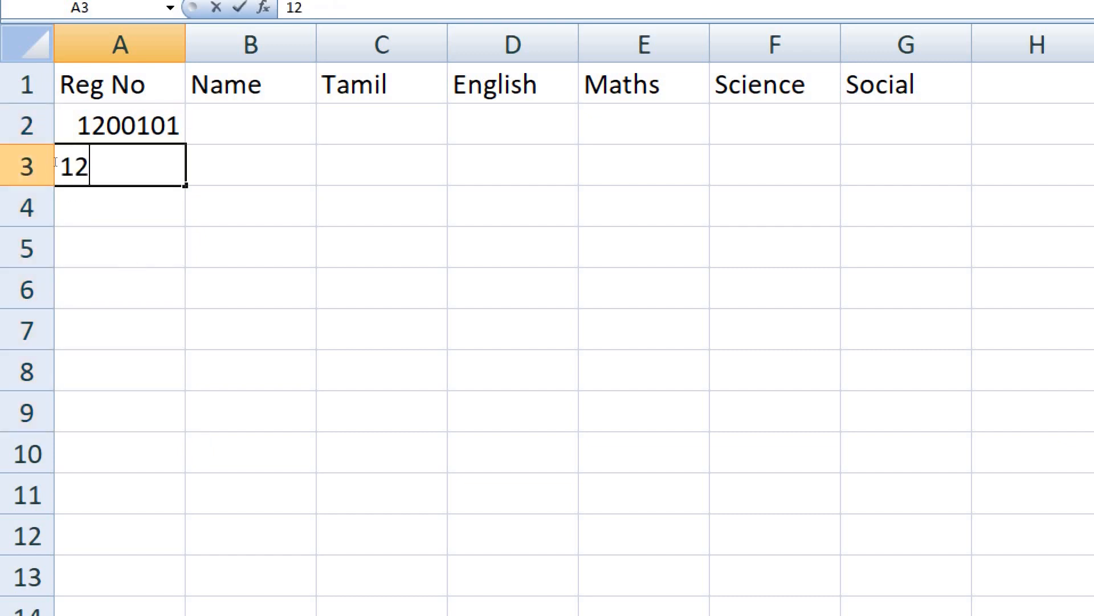
text(00102)
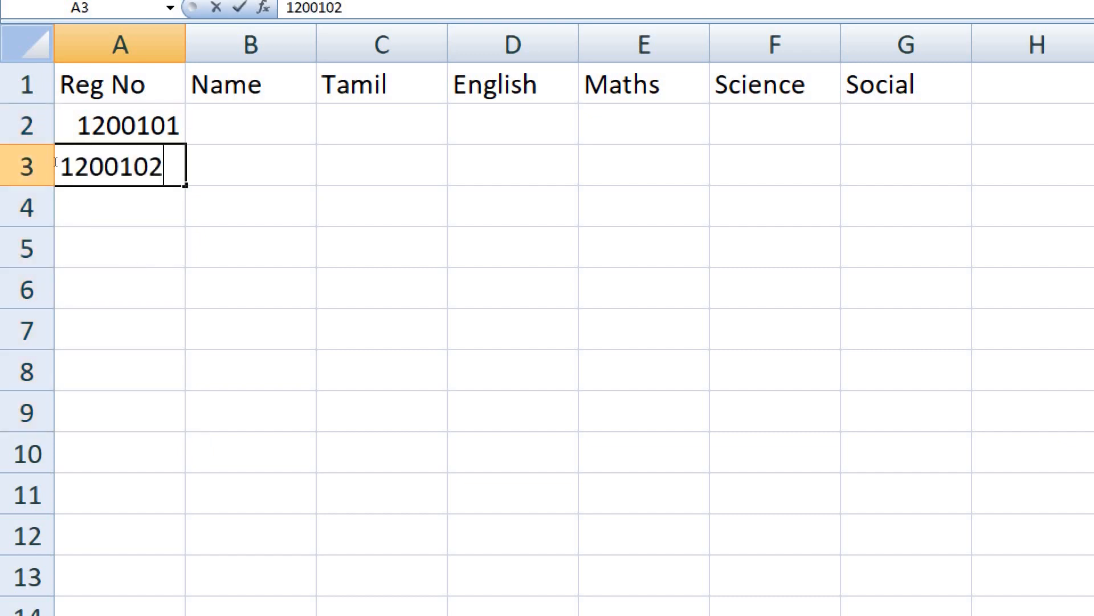
click(382, 247)
Extend the registration numbers in A2:A3 as a series down to A10, and clear the surplus numbers in A7:A10.
drag(62, 137, 94, 238)
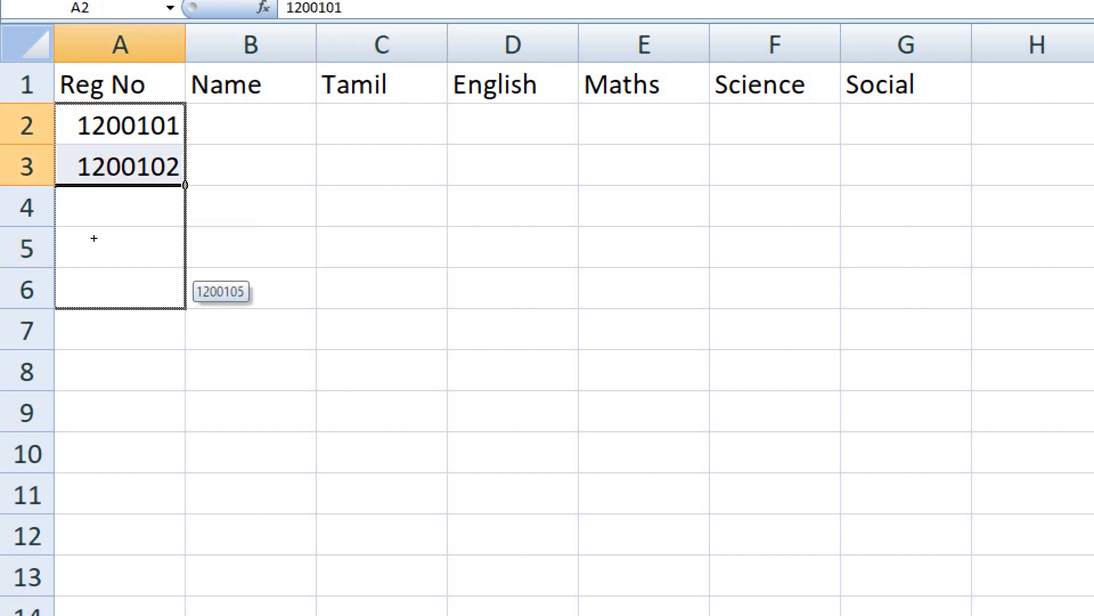
drag(93, 285, 94, 453)
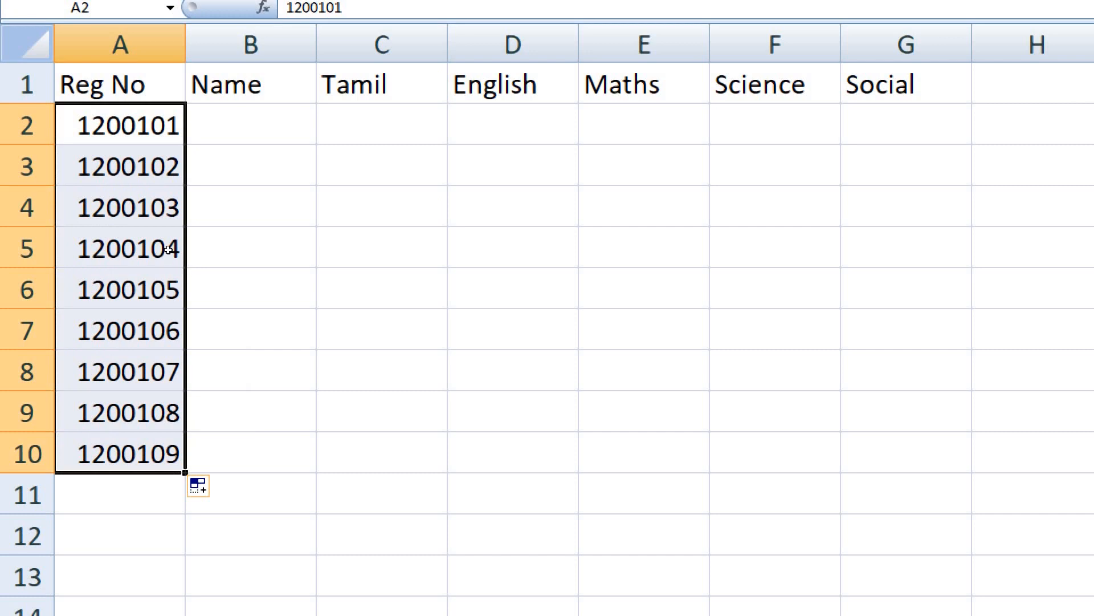
click(382, 329)
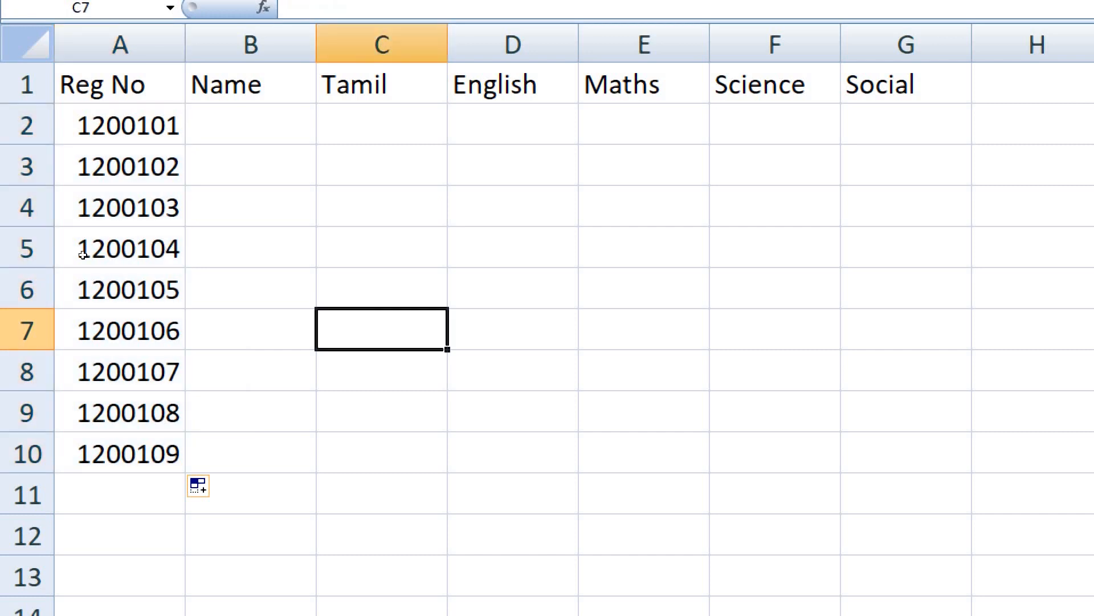
mouse_move(82, 325)
mouse_down()
mouse_move(84, 450)
mouse_move(82, 316)
mouse_up()
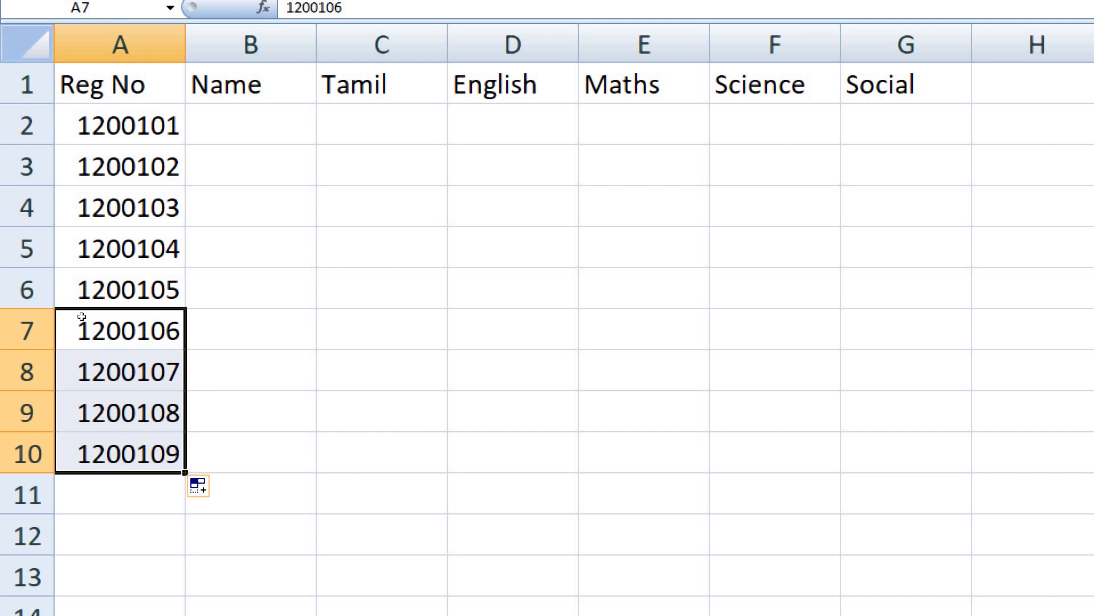
key(Delete)
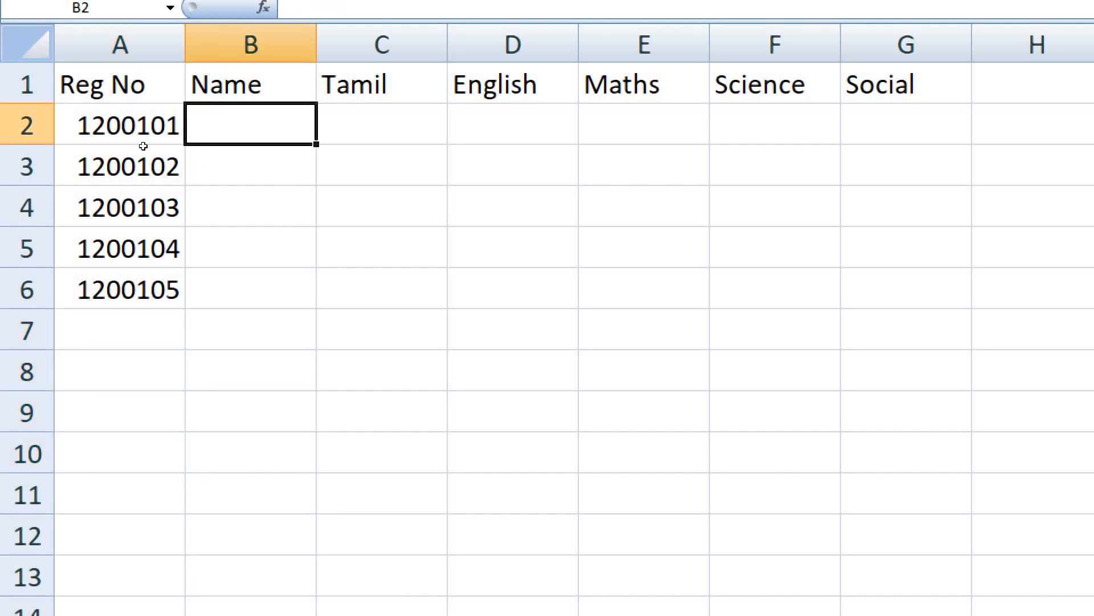
Enter the five students' names in cells B2 to B6 of the Name column.
text(Raju)
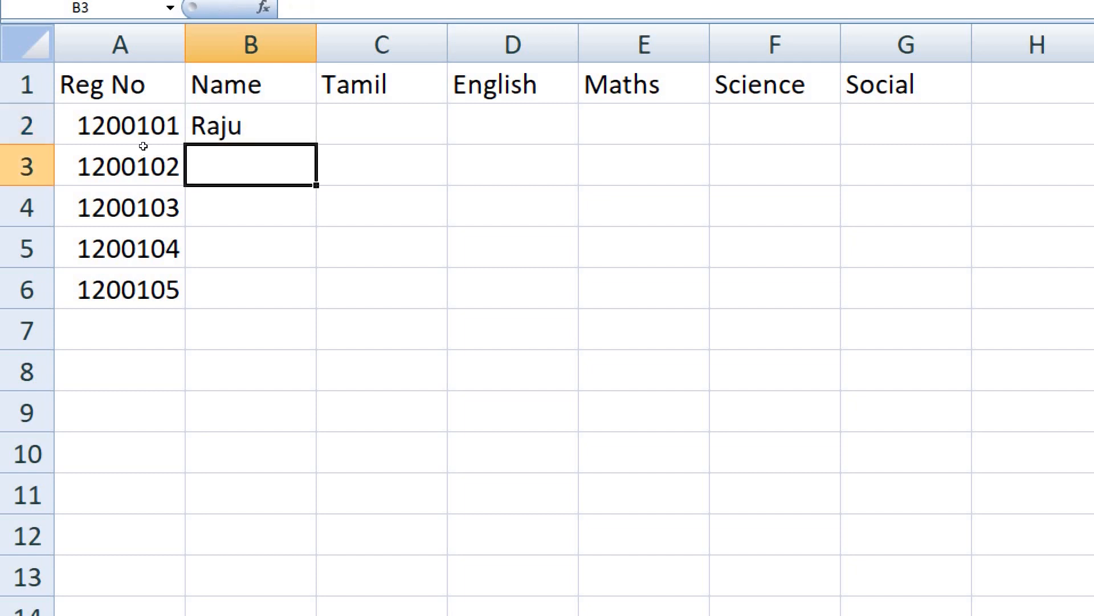
key(Return)
text(Bala)
key(Return)
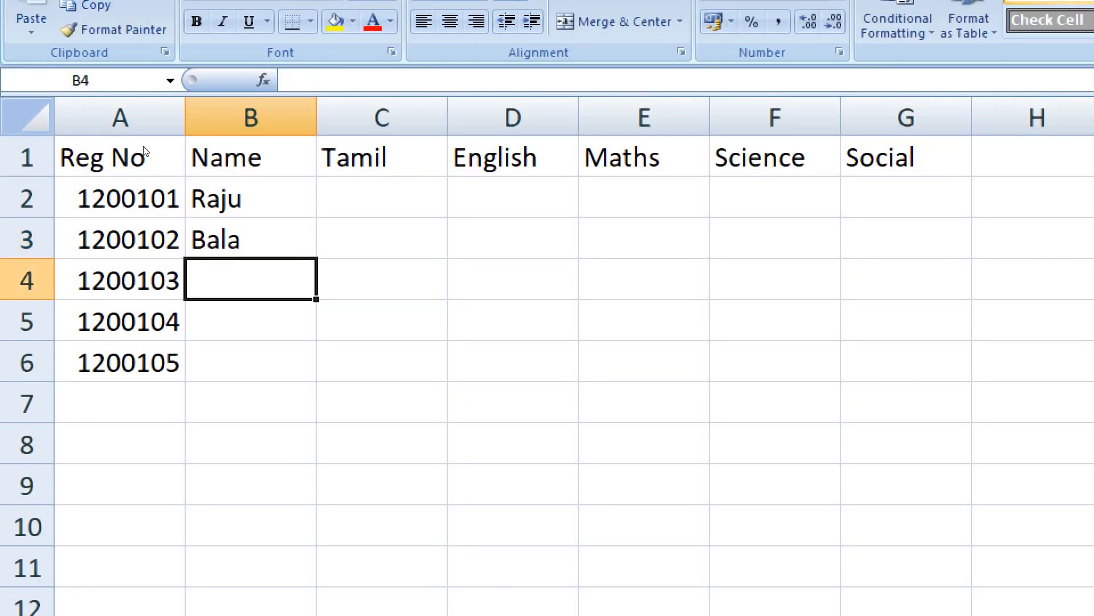
text(Kumar)
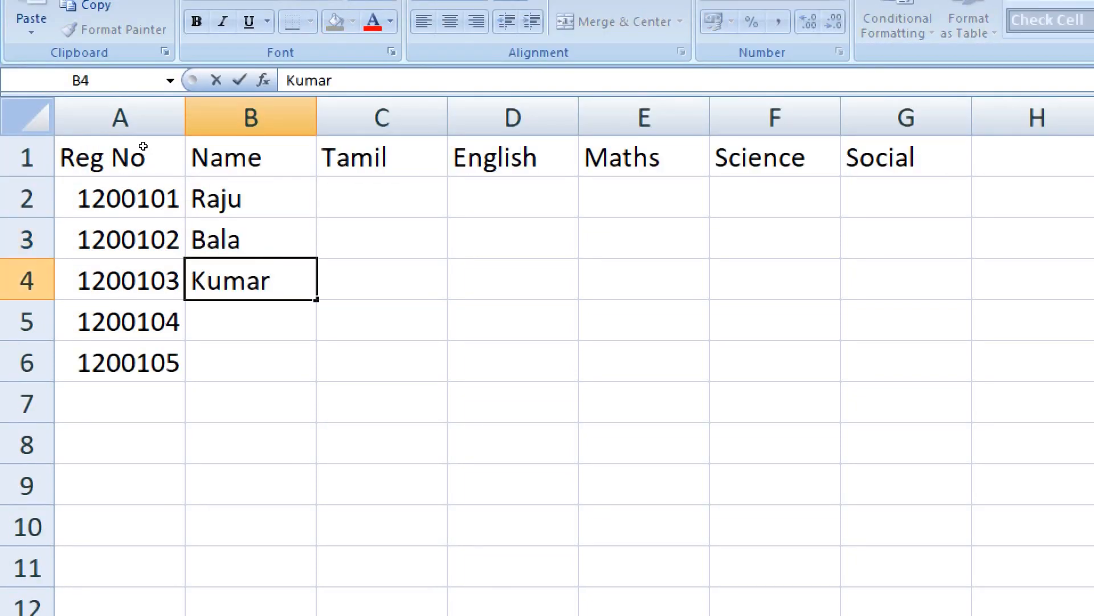
key(Return)
text(Murali)
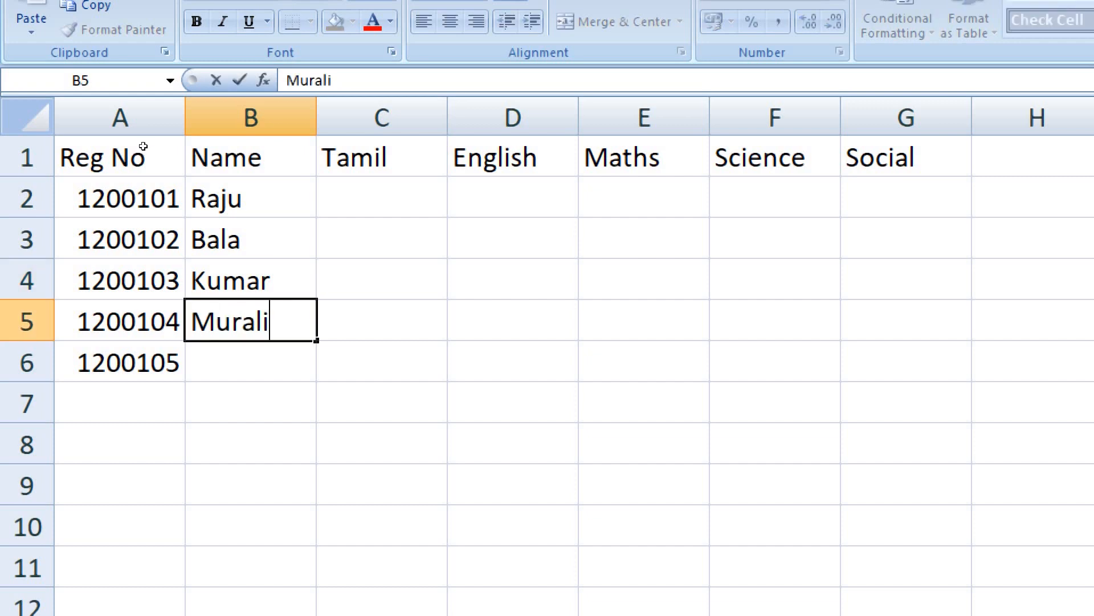
key(Return)
text(Sunil)
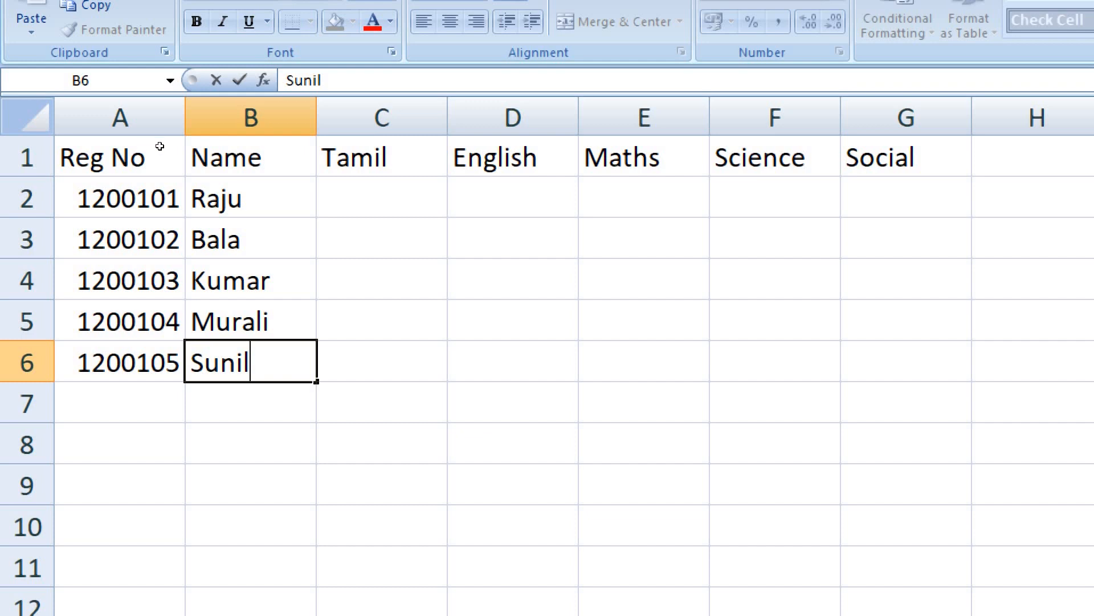
Enter the first student's marks in C2:G2: Tamil 85, English 36, Maths 27, Science 42 and Social 95.
click(364, 198)
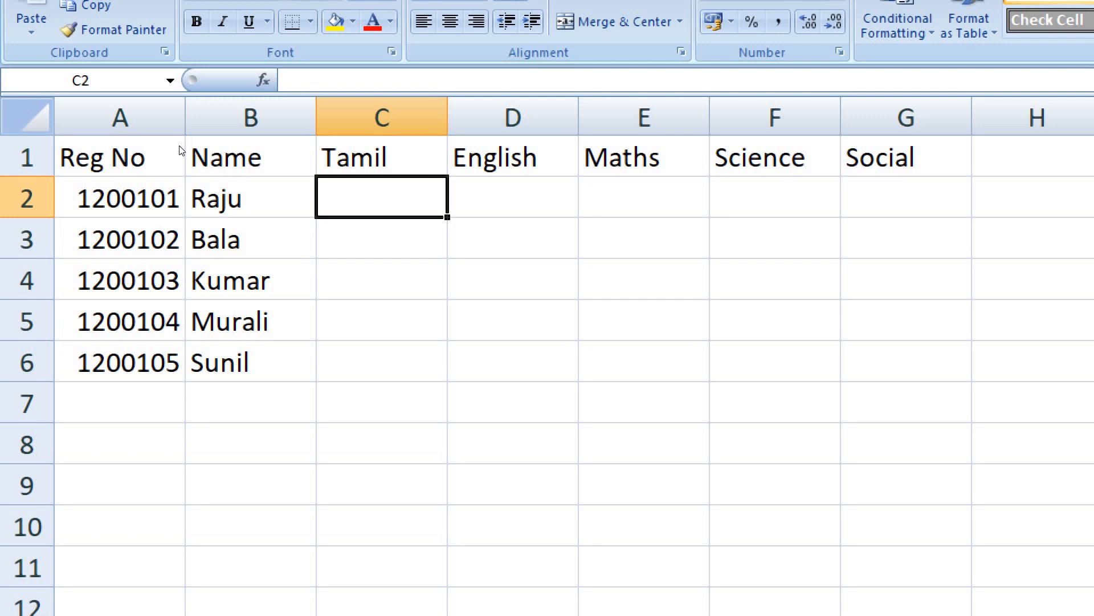
text(85)
key(Tab)
text(36)
key(Tab)
text(27)
key(Tab)
text(42)
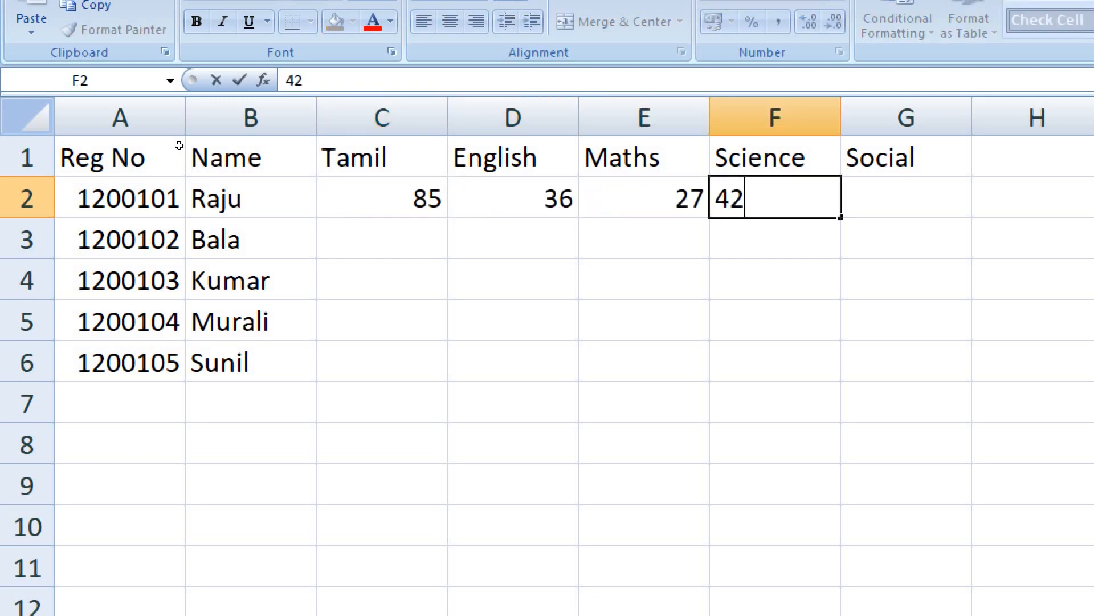
key(Tab)
text(95)
key(Down)
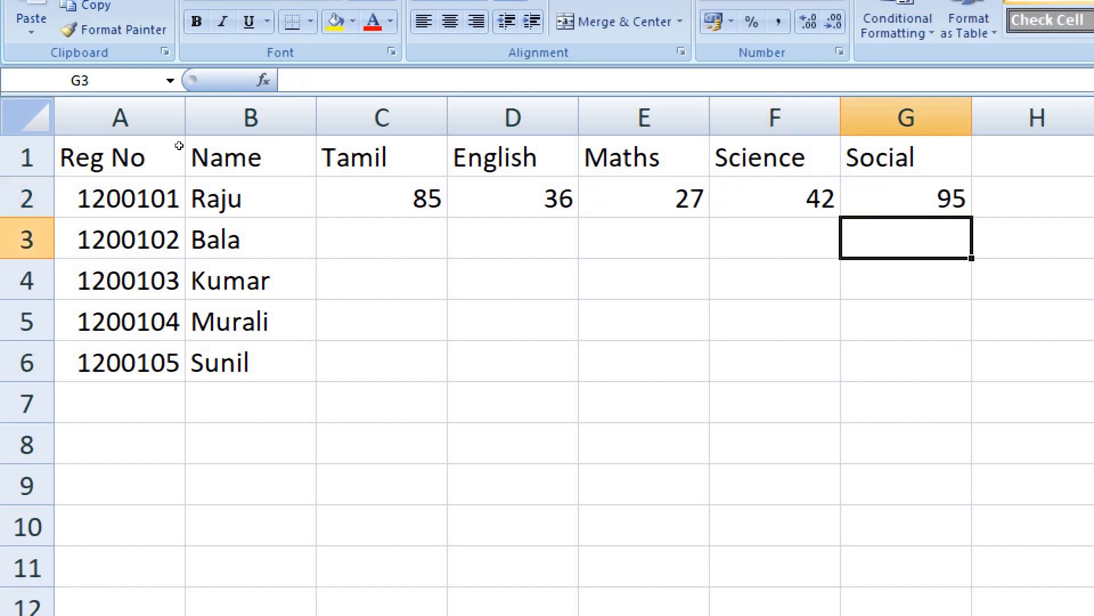
Enter the second student's marks in C3:F3: Tamil 67, English 38, Maths 47 and Science 28.
key(Left)
key(Left)
key(Left)
key(Left)
text(67)
key(Tab)
text(38)
key(Tab)
text(47)
key(Tab)
text(28)
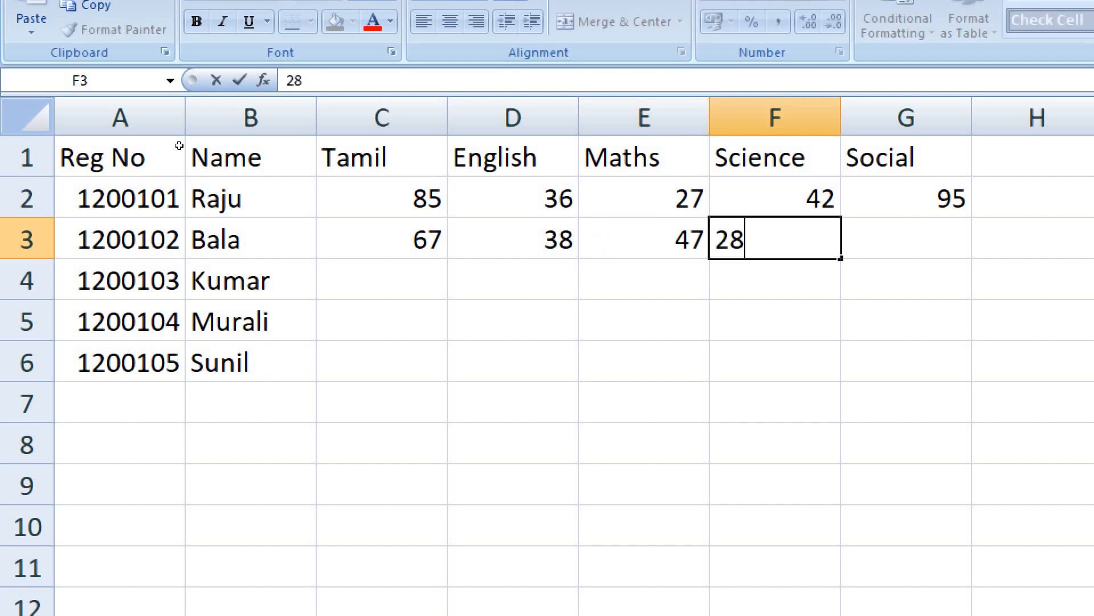
key(Tab)
Change the second student's Science mark in F3 to 58 and enter the Social mark 69 in G3.
key(Left)
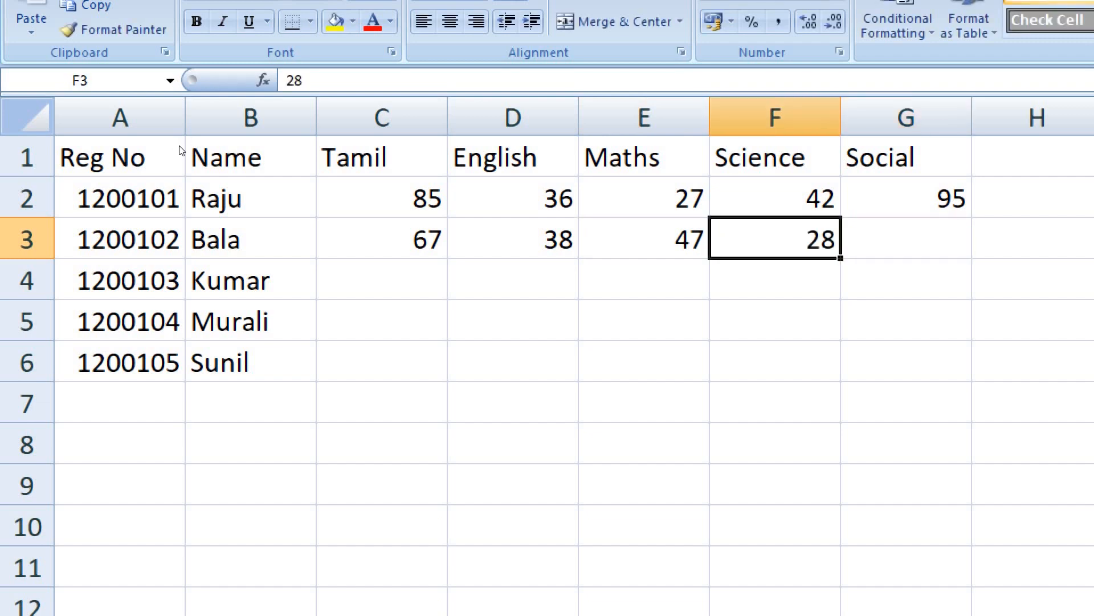
text(58)
key(Tab)
text(698)
key(BackSpace)
text(0)
key(BackSpace)
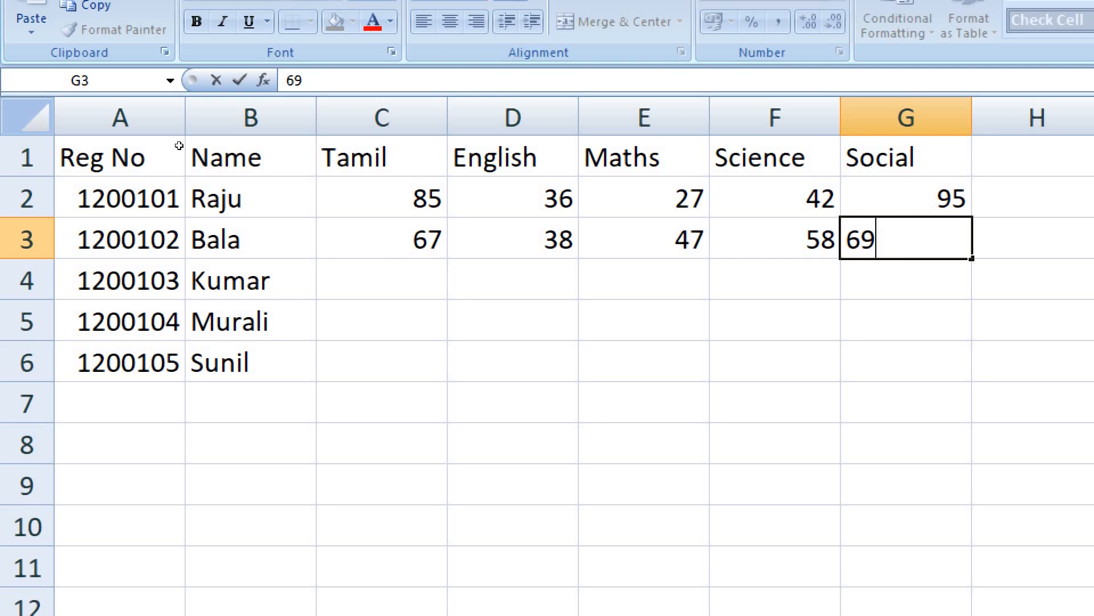
key(Return)
Enter the third student's marks in C4:G4: Tamil 49, English 59, Maths 36, Science 25 and Social 78.
key(Left)
key(Left)
key(Left)
key(Left)
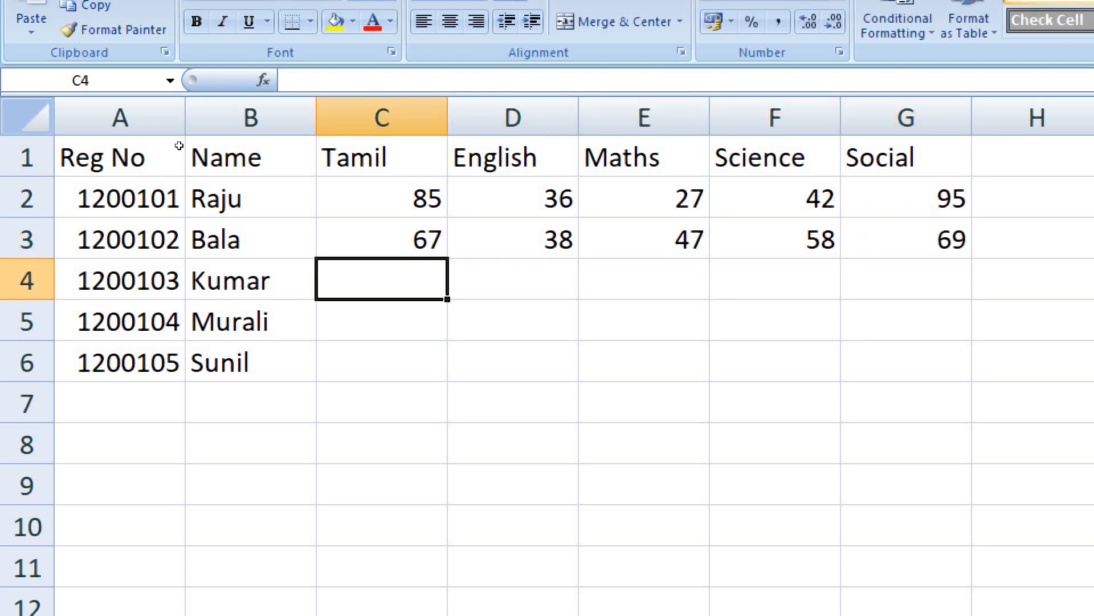
text(49)
key(Tab)
text(59)
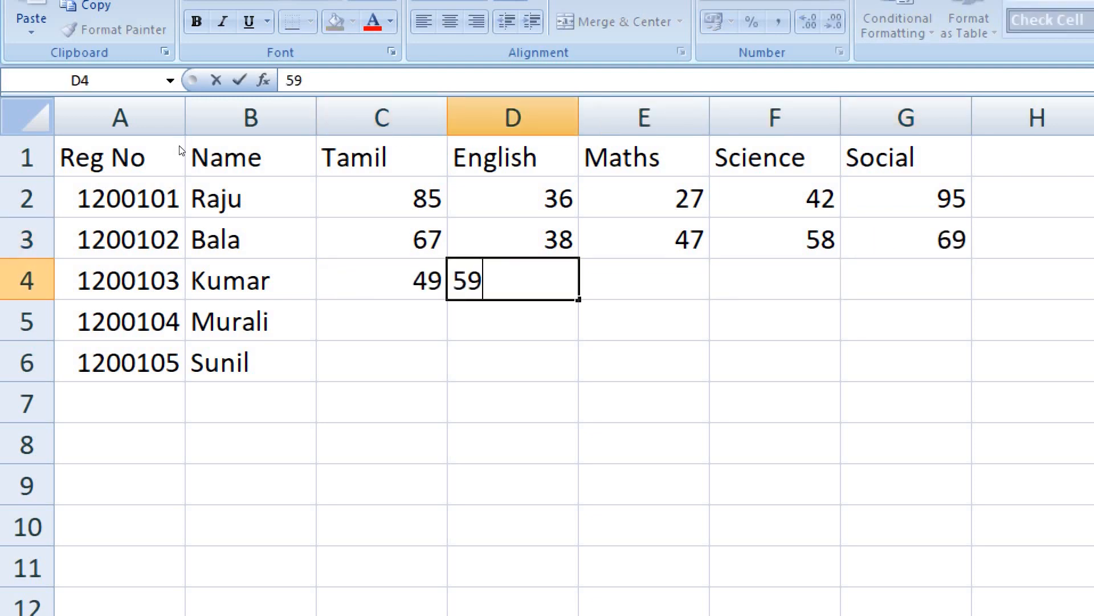
key(Tab)
text(36)
key(Tab)
text(25)
key(Tab)
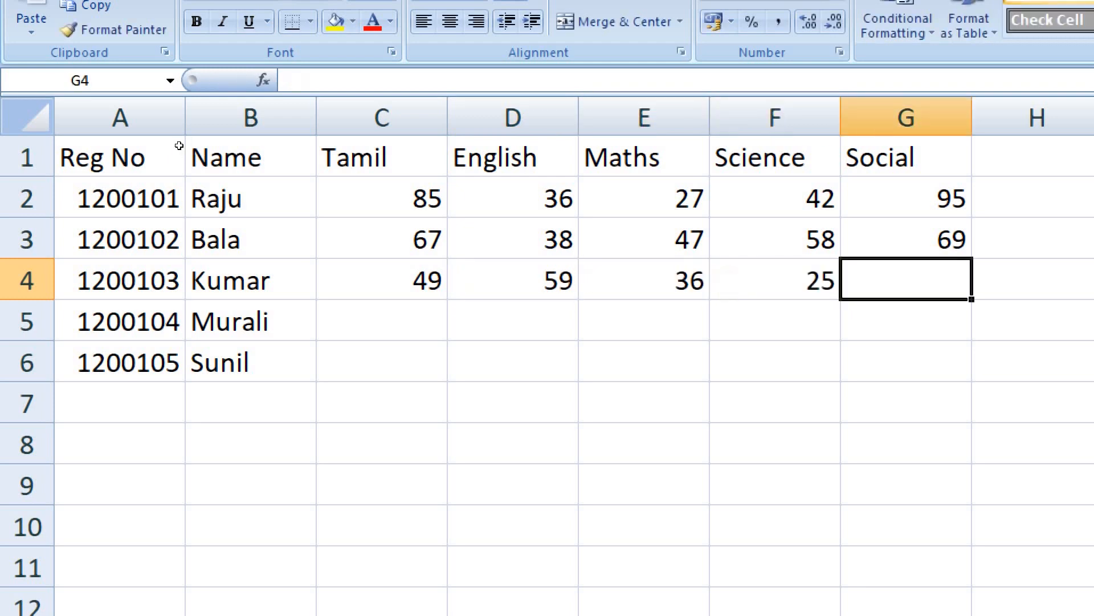
text(78)
key(Return)
Enter the fourth student's marks in C5:G5: Tamil 73, English 91, Maths 48, Science 62 and Social 57.
key(Left)
key(Left)
text(73)
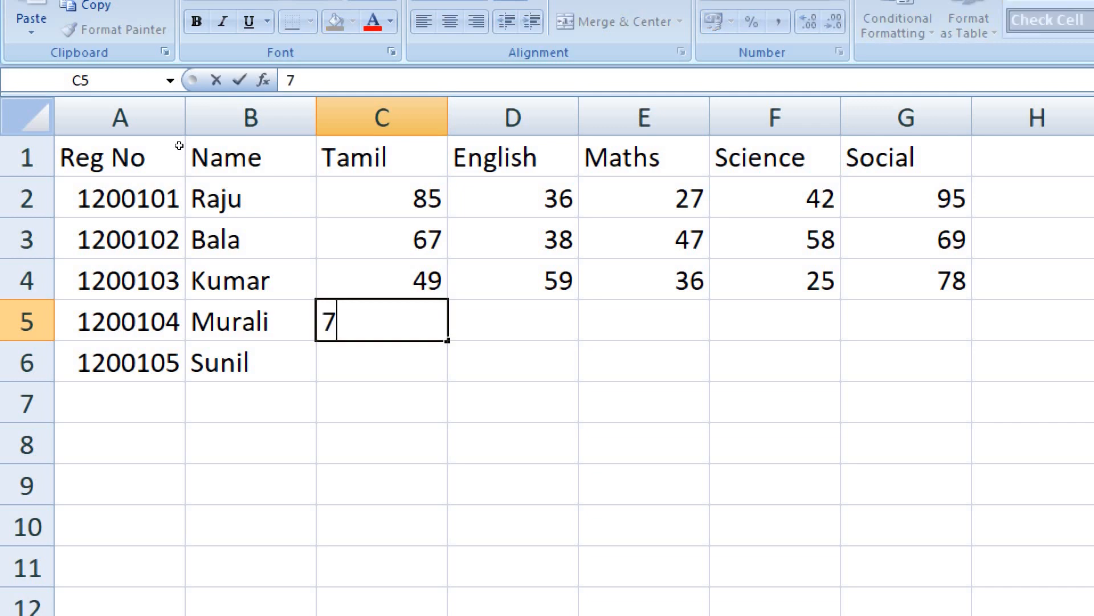
key(Tab)
text(91)
key(Tab)
text(48)
key(Tab)
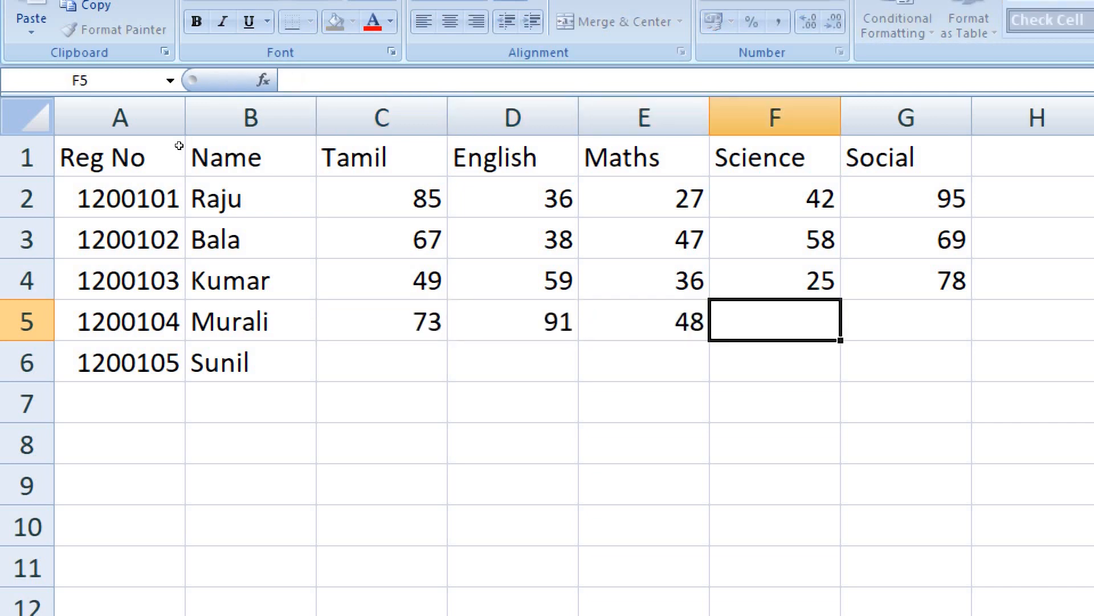
text(62)
key(Tab)
text(57)
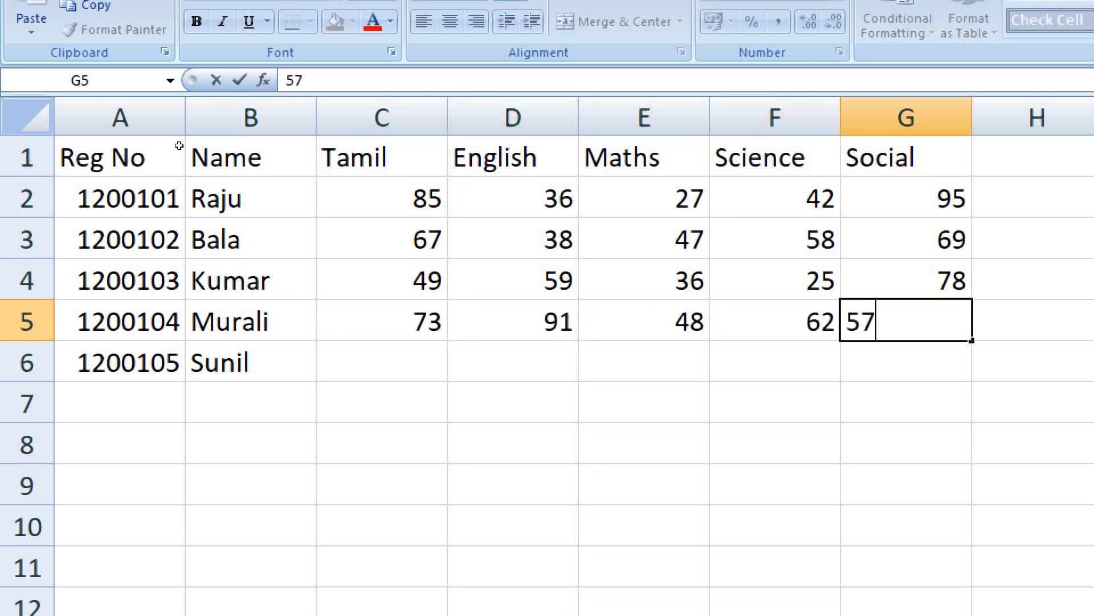
key(Return)
Enter the fifth student's marks in C6:G6: Tamil 35, English 46, Maths 87, Science 41 and Social 62.
key(Left)
key(Left)
key(Left)
key(Left)
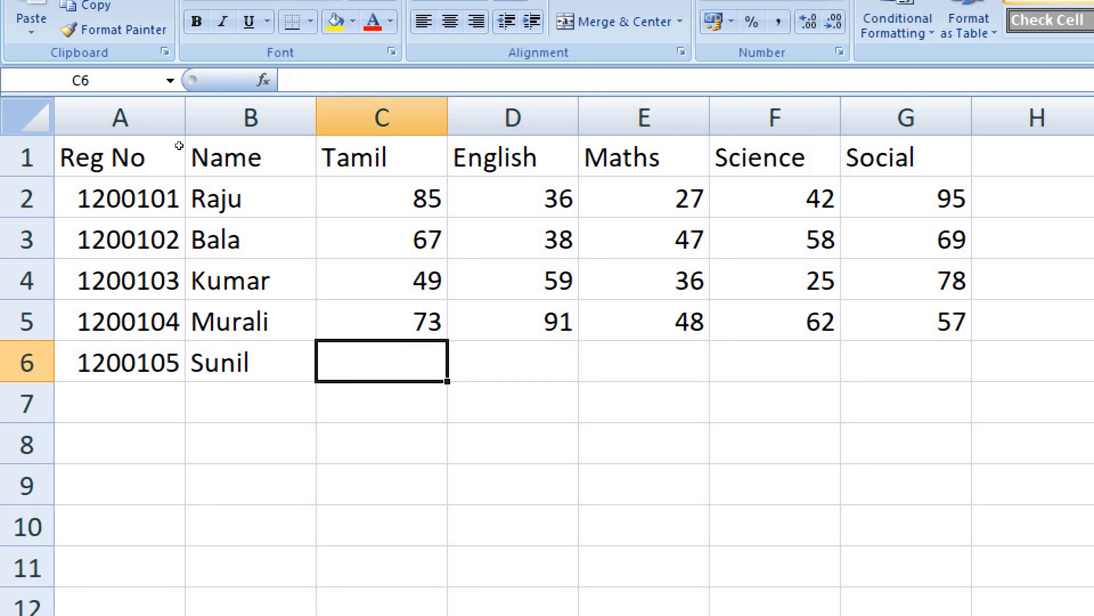
text(35)
key(Tab)
text(46)
key(Tab)
text(87)
key(Tab)
text(41)
key(Tab)
text(62)
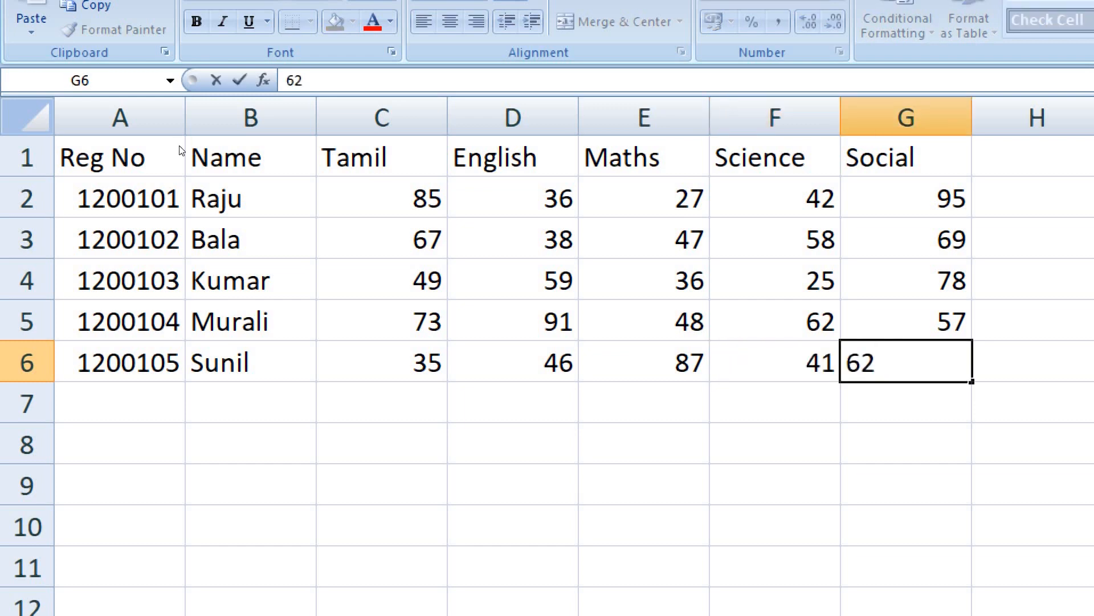
key(Tab)
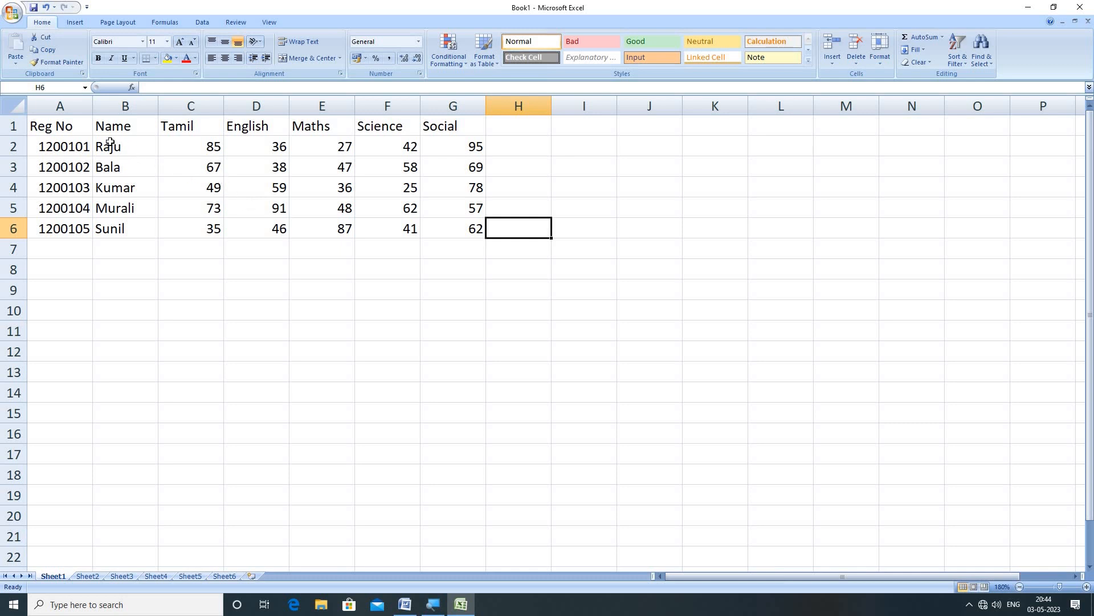
Set the font of the header cells A1:G1 to Adobe Fan Heiti Std B.
drag(72, 129, 412, 123)
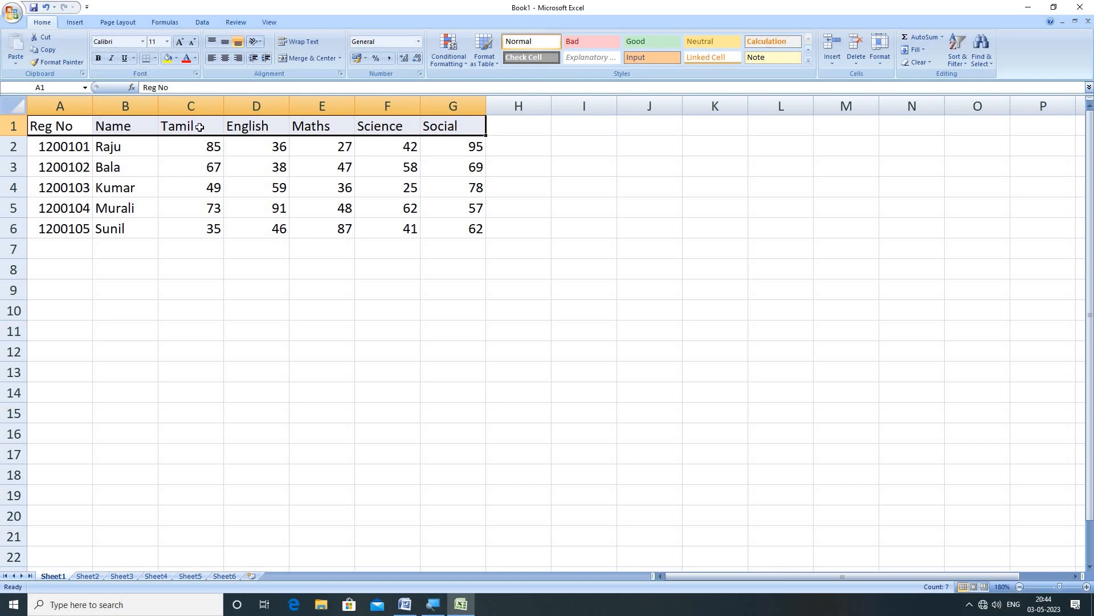
click(142, 45)
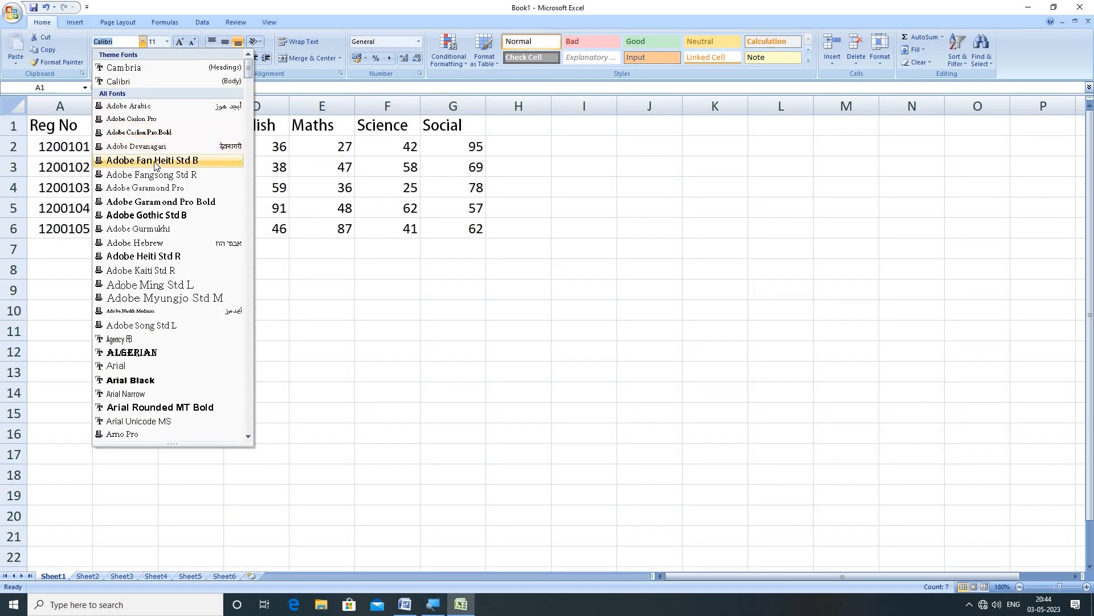
click(154, 161)
Set the font of the registration numbers in A2:A6 to Adobe Song Std L.
drag(82, 149, 86, 228)
click(144, 42)
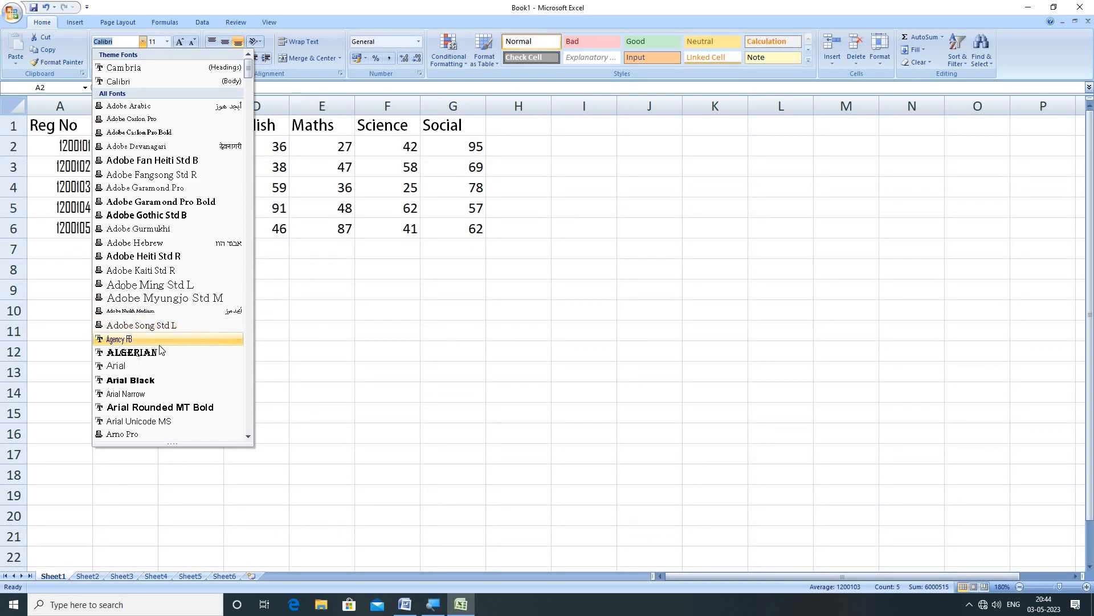
click(162, 327)
Set the font of the student names in B2:B6 to Agency FB.
drag(138, 156, 136, 229)
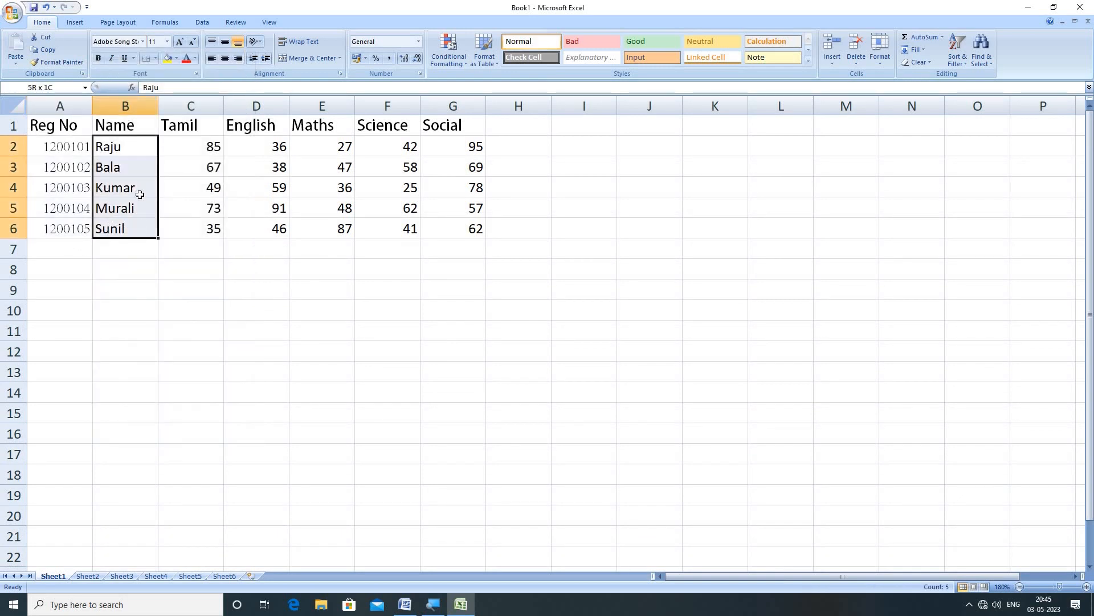
click(141, 41)
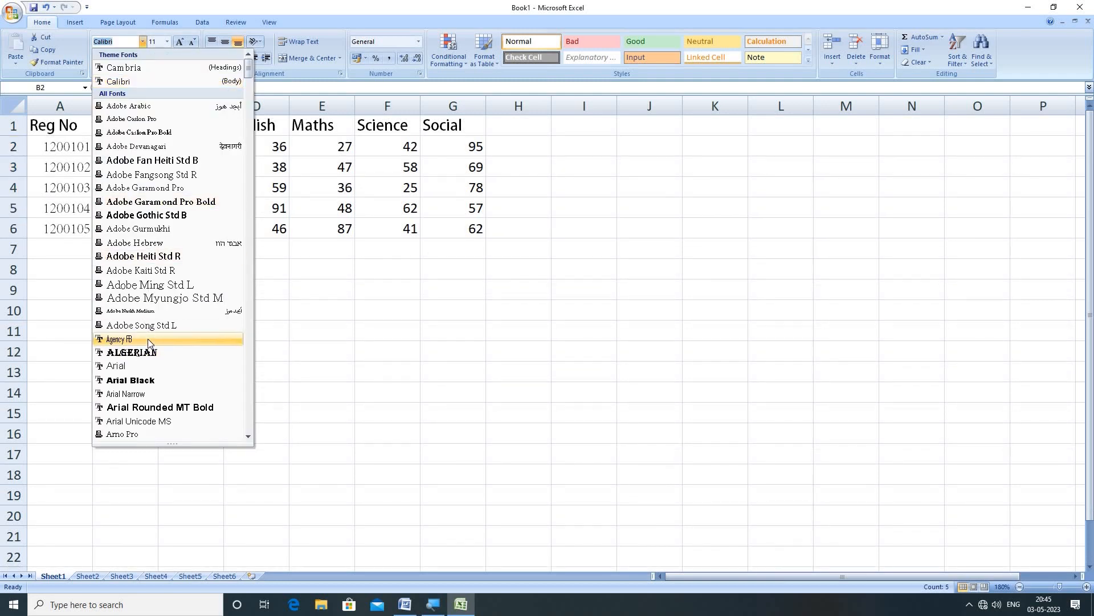
click(148, 340)
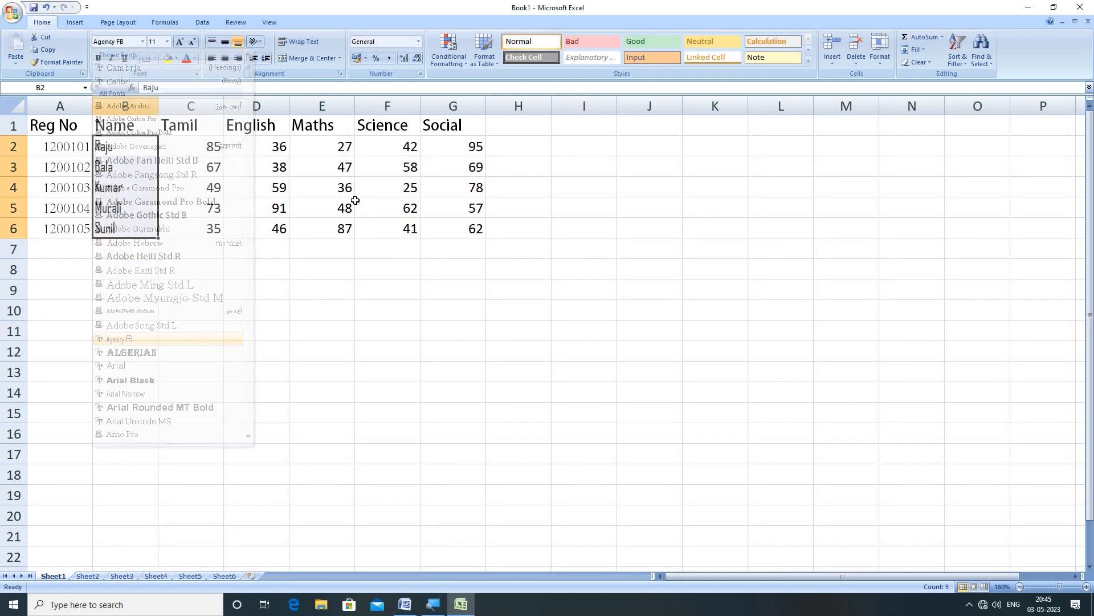
Set the font of the student names in B2:B6 to Arno Pro Light Display.
click(142, 42)
scroll(171, 399, down, 3)
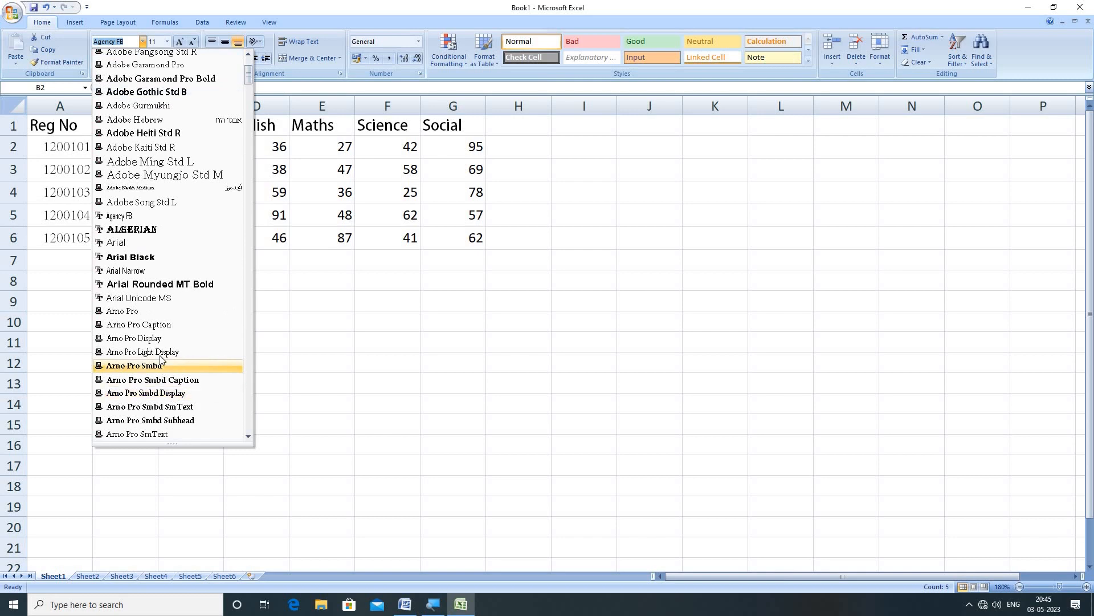
click(159, 352)
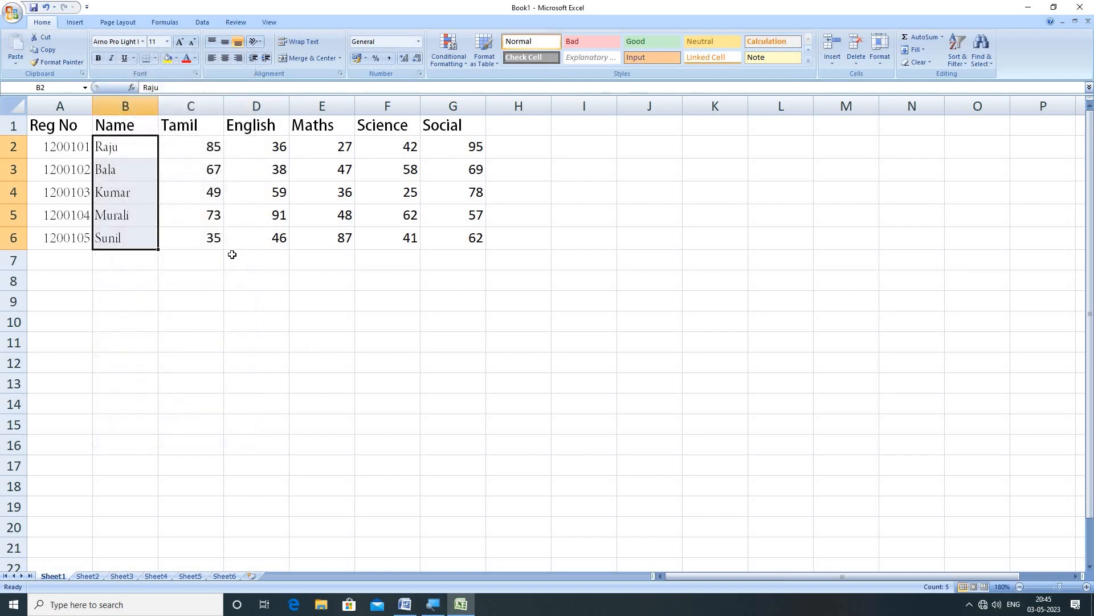
Set the font of all the marks in C2:G6 to Bahnschrift.
drag(202, 146, 469, 149)
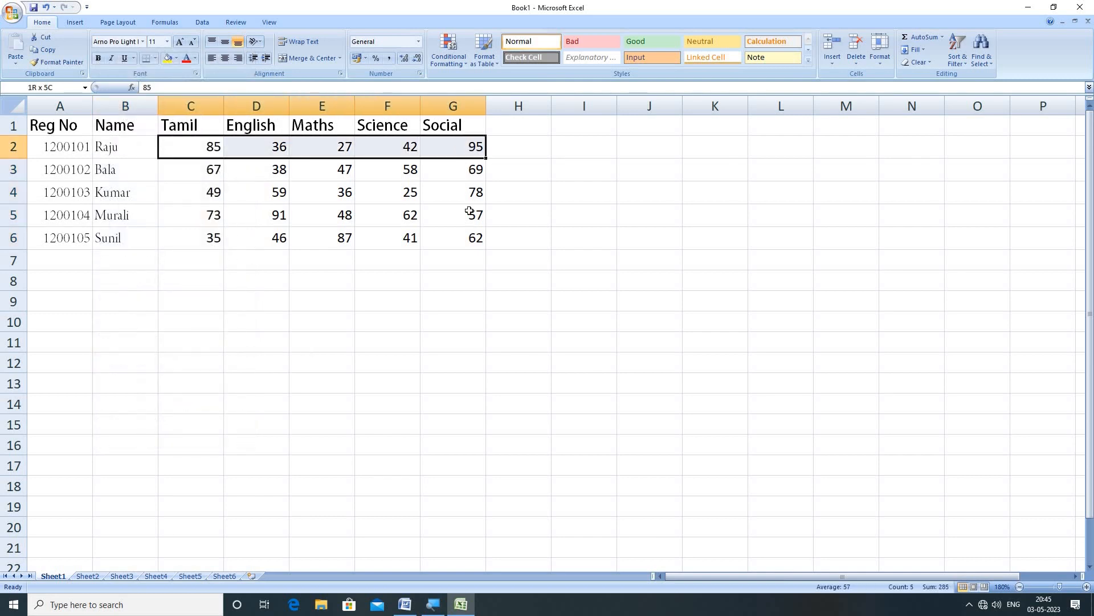
drag(469, 211, 471, 236)
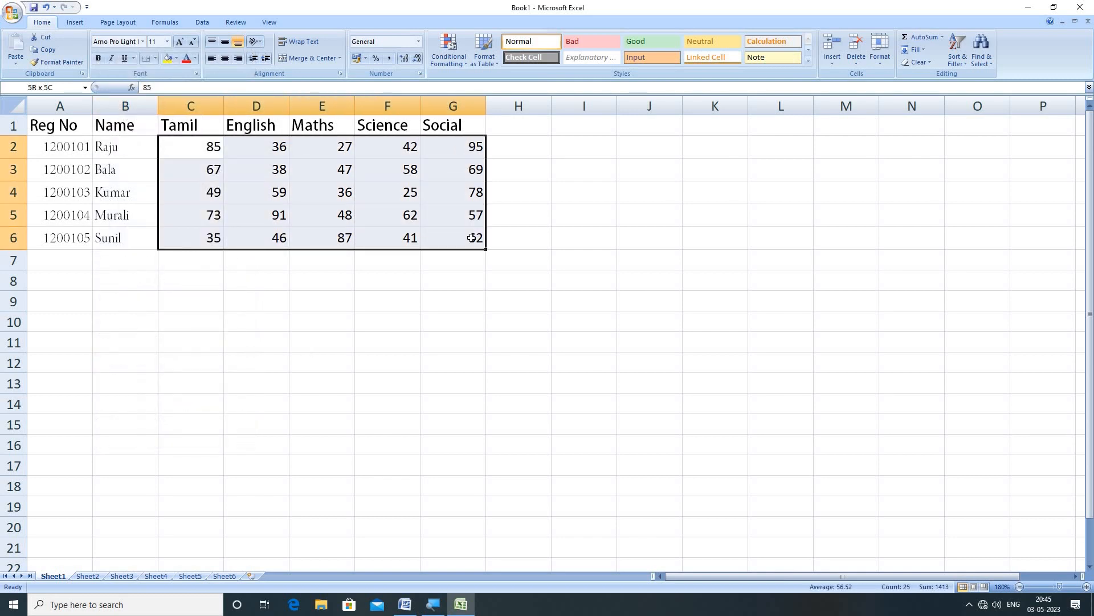
click(143, 43)
scroll(171, 319, down, 8)
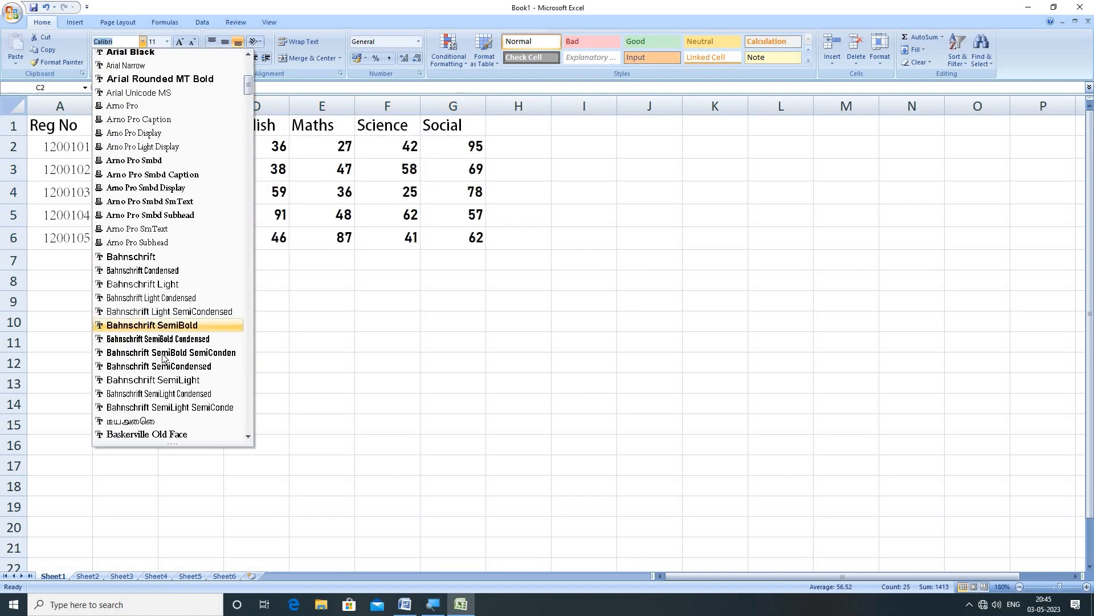
click(137, 256)
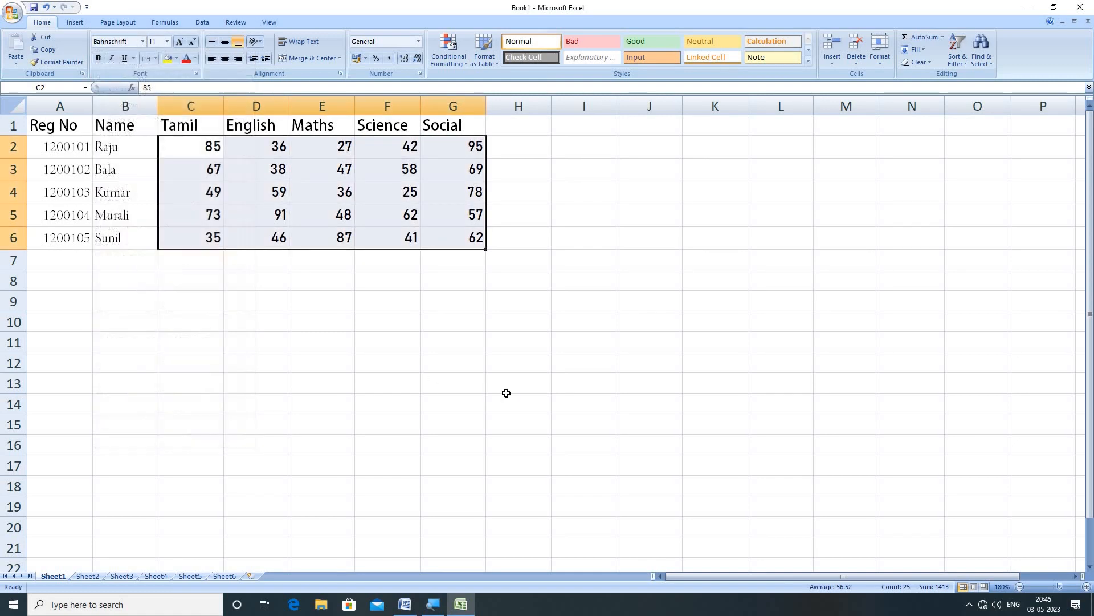
Change the font of the registration numbers in A2:A6 to Bahnschrift.
click(78, 144)
drag(74, 213, 74, 233)
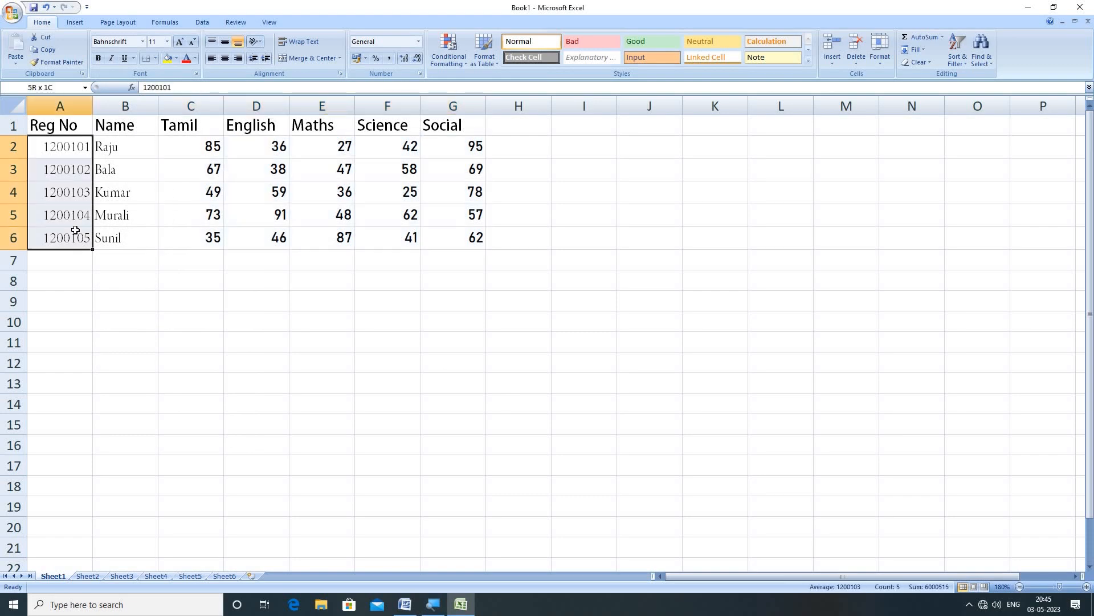
click(142, 42)
scroll(143, 342, down, 6)
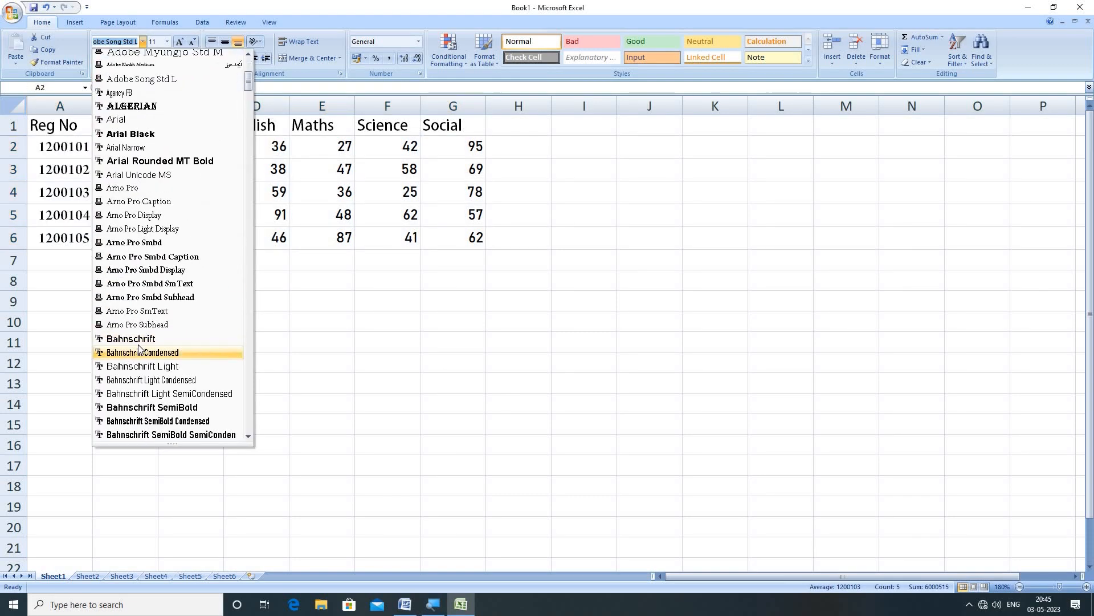
click(169, 342)
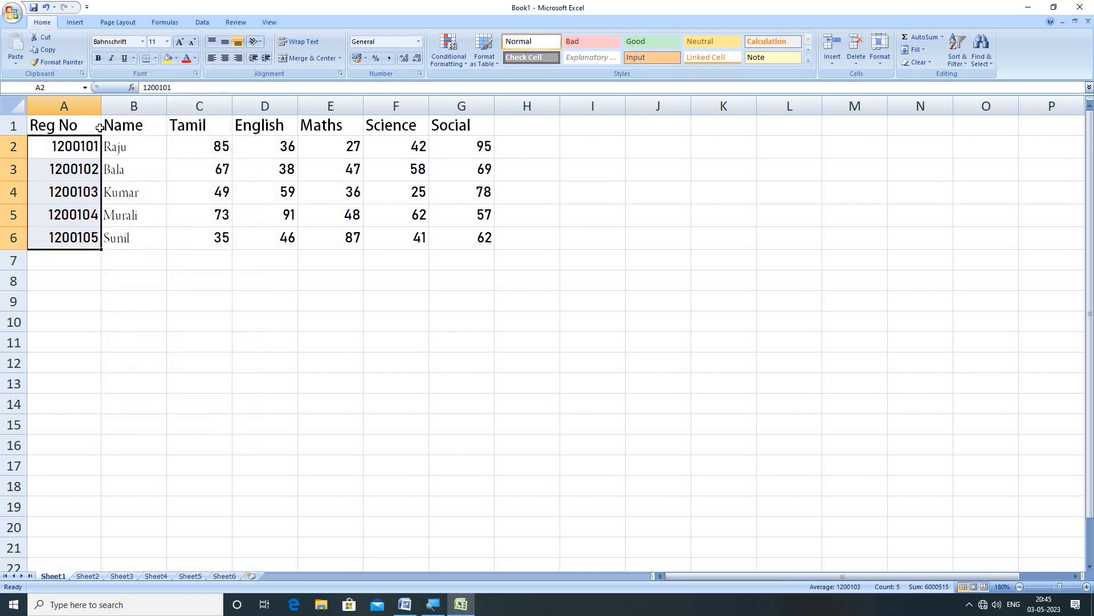
Make the student names in B2:B6 bold.
drag(121, 145, 117, 237)
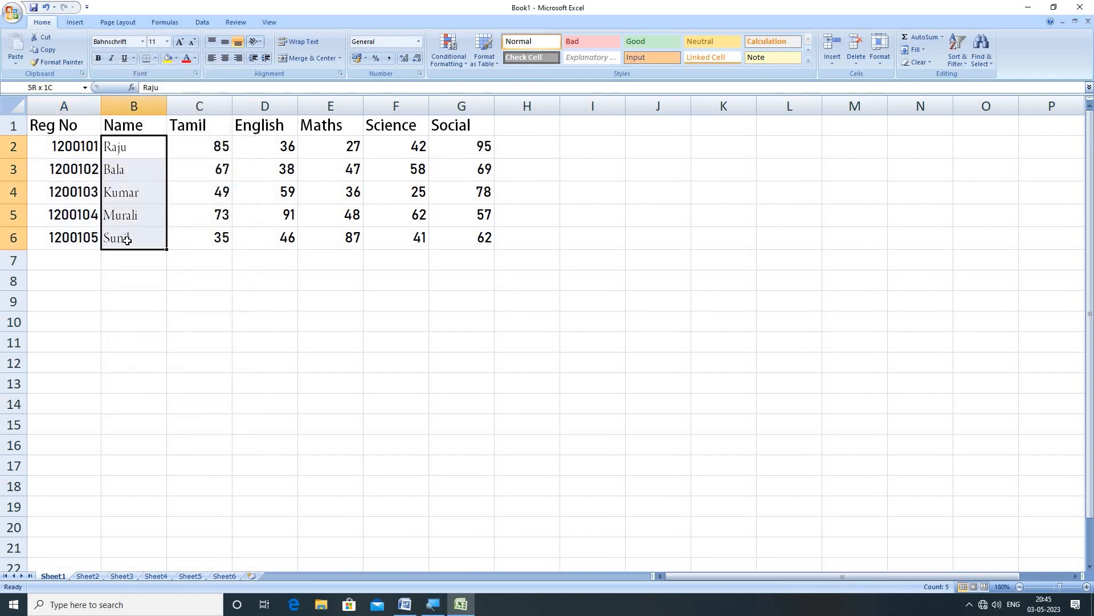
click(98, 57)
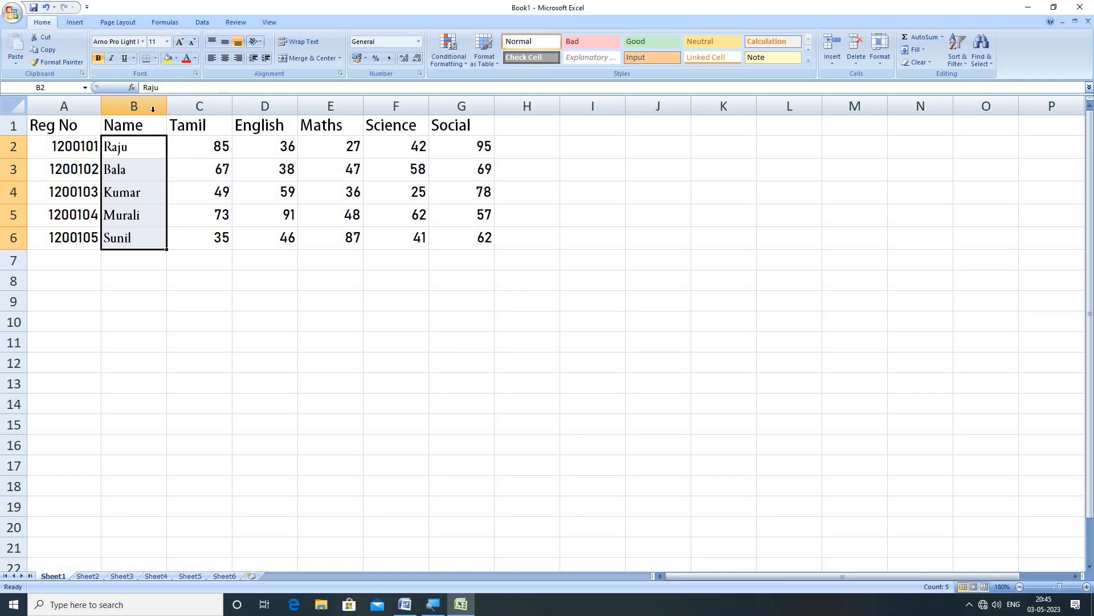
click(211, 197)
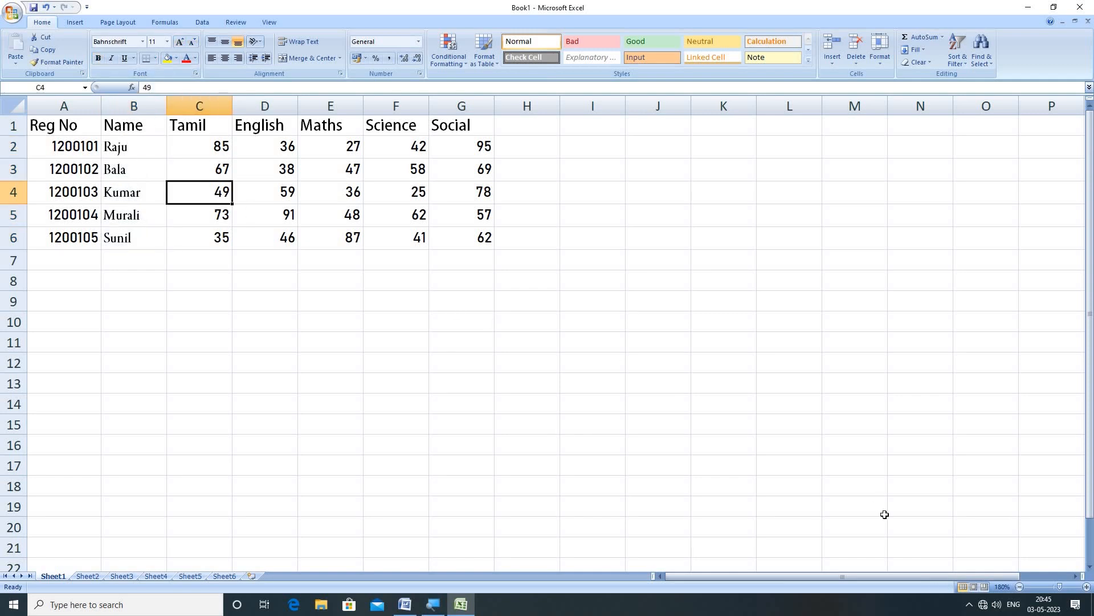
Make header row 1 taller and increase the font size of the header cells A1:G1 to 12.
click(1087, 587)
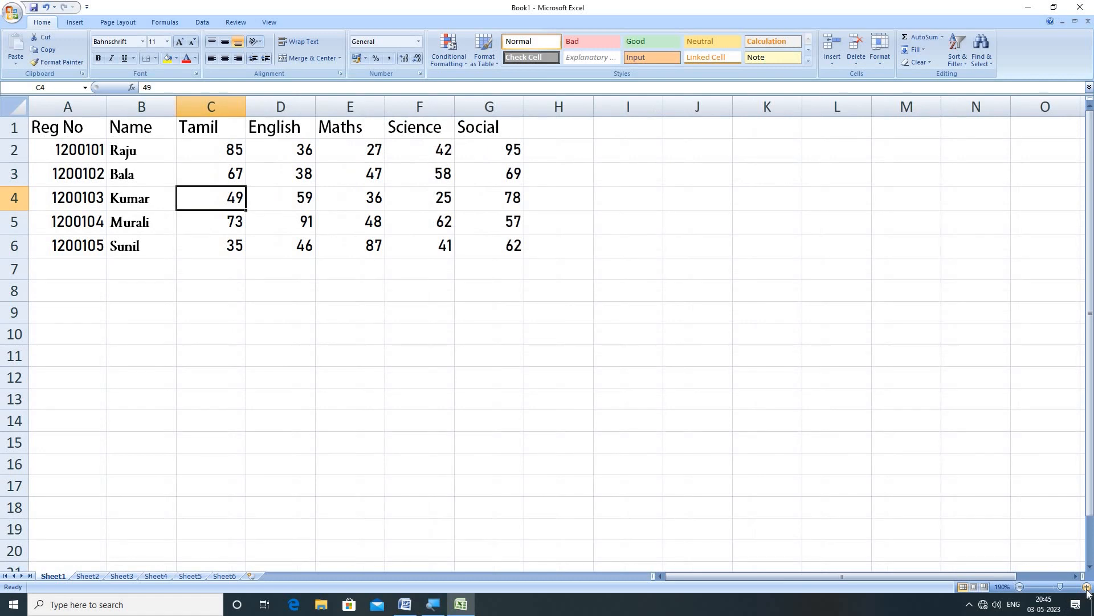
click(1087, 587)
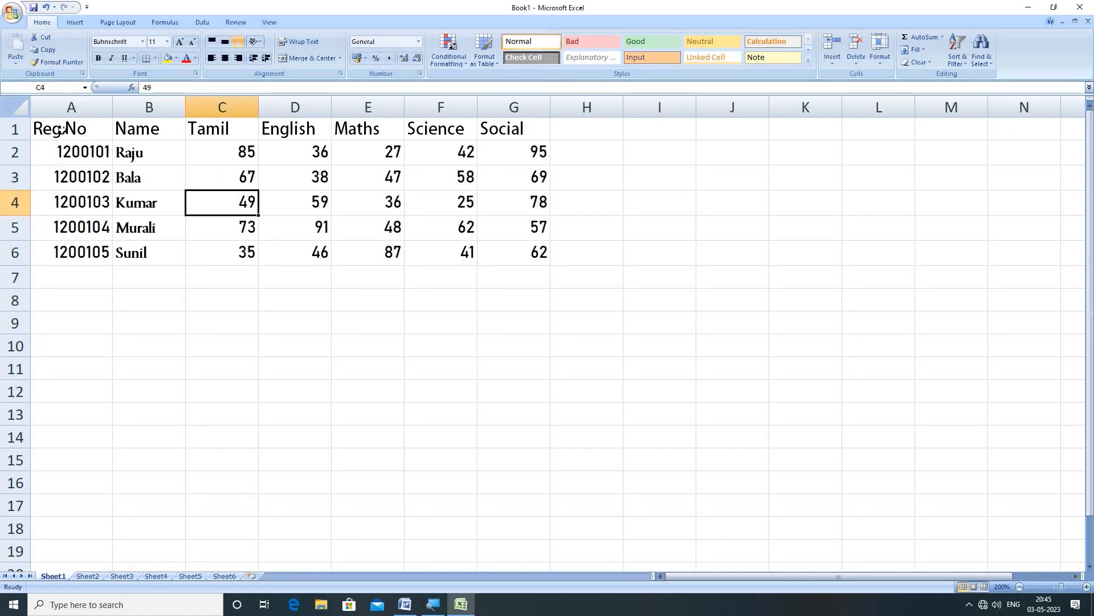
click(45, 130)
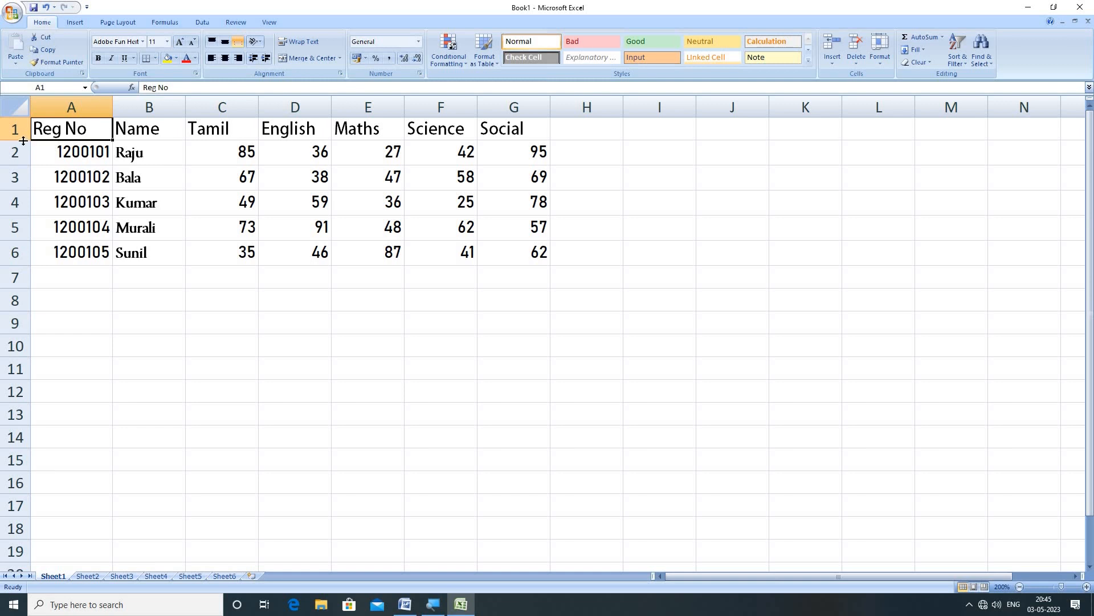
drag(23, 141, 23, 153)
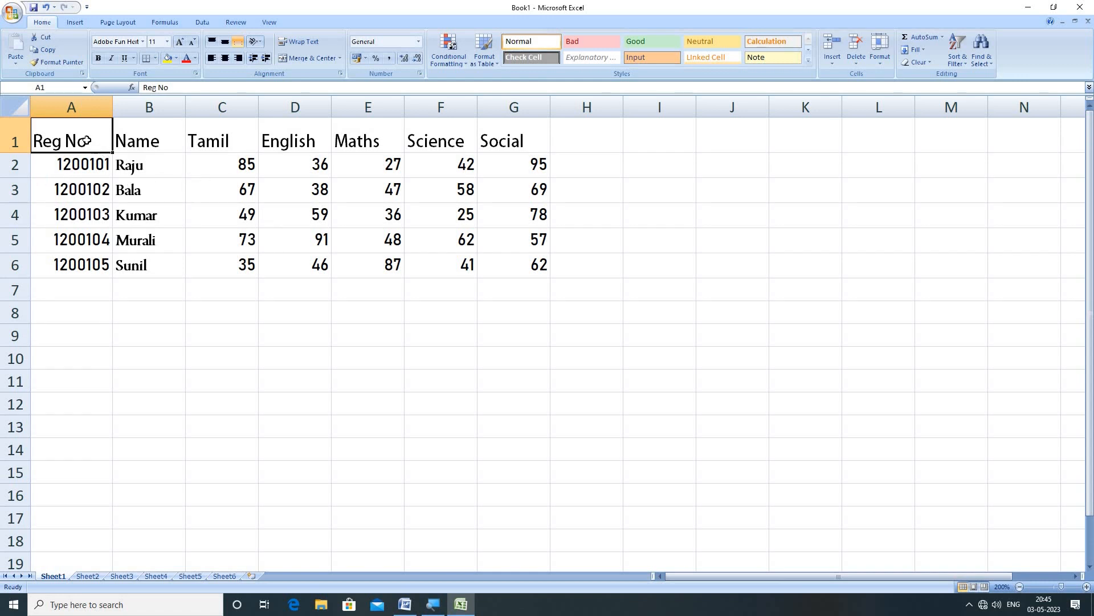
drag(85, 140, 515, 140)
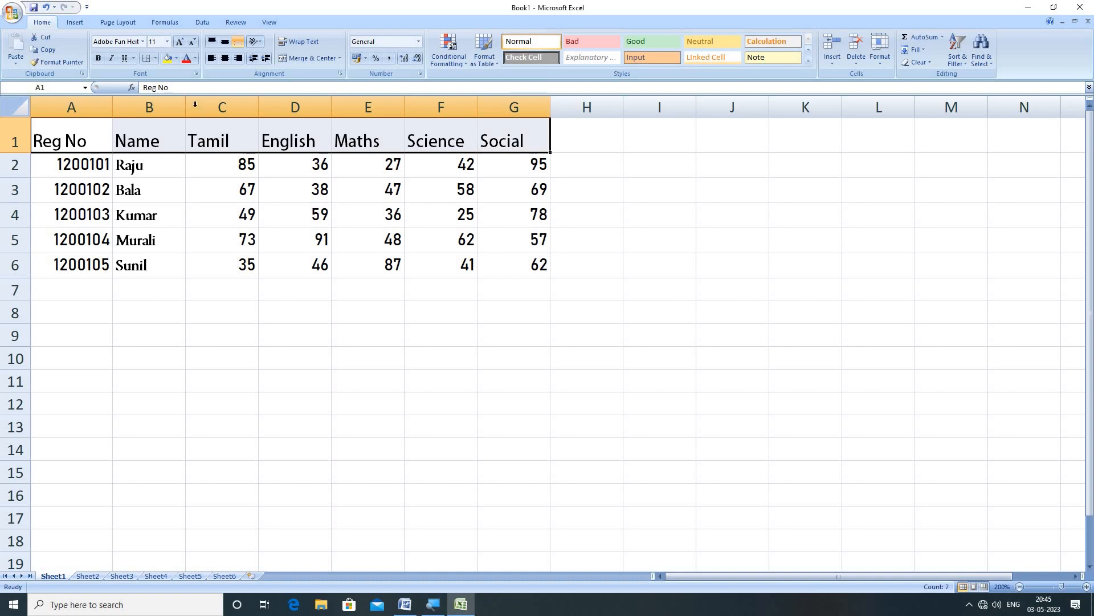
click(180, 45)
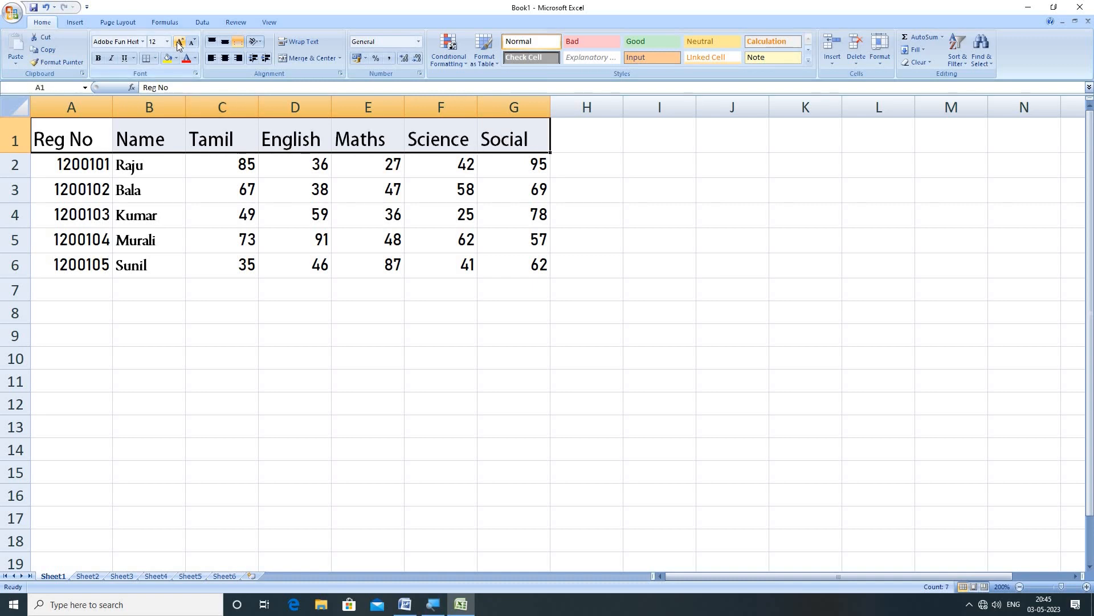
Enlarge the registration numbers in A2:A6 to font size 12, and reduce them back to 11.
drag(84, 171, 98, 239)
click(180, 43)
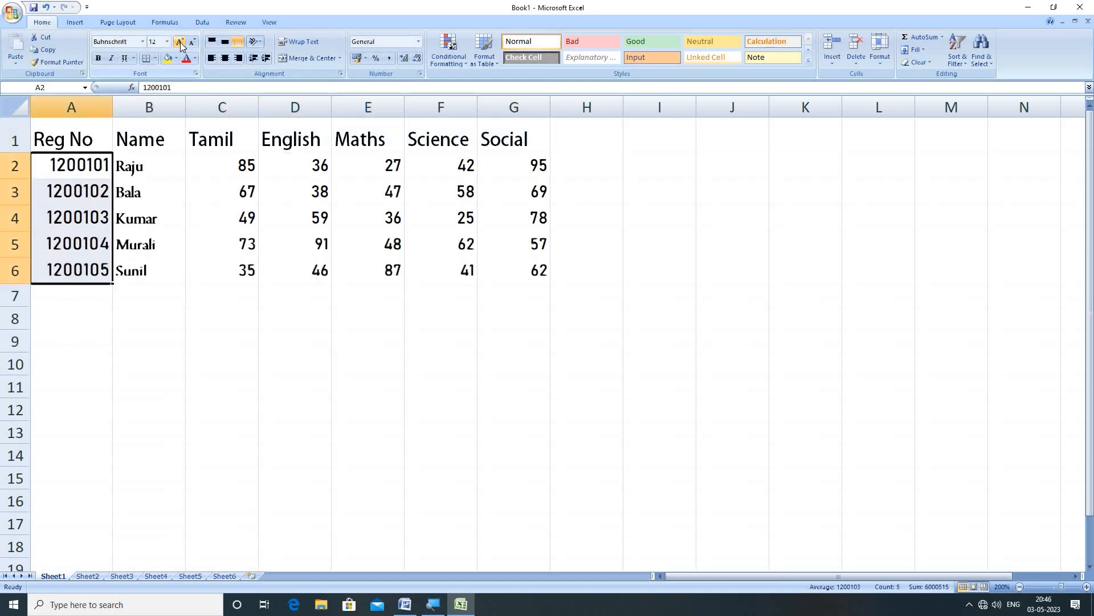
click(193, 43)
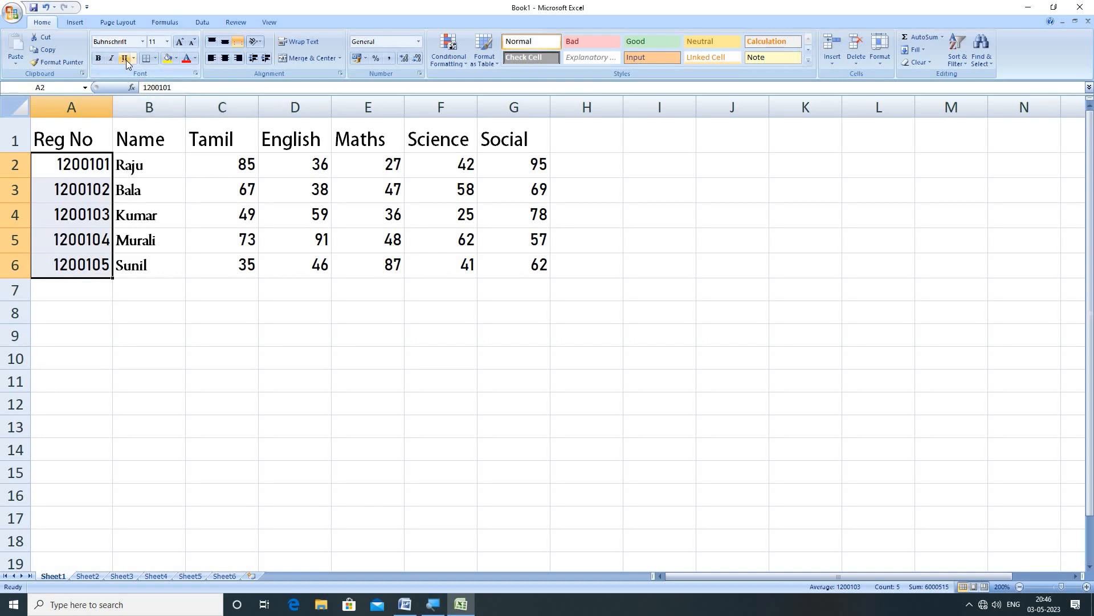
click(225, 312)
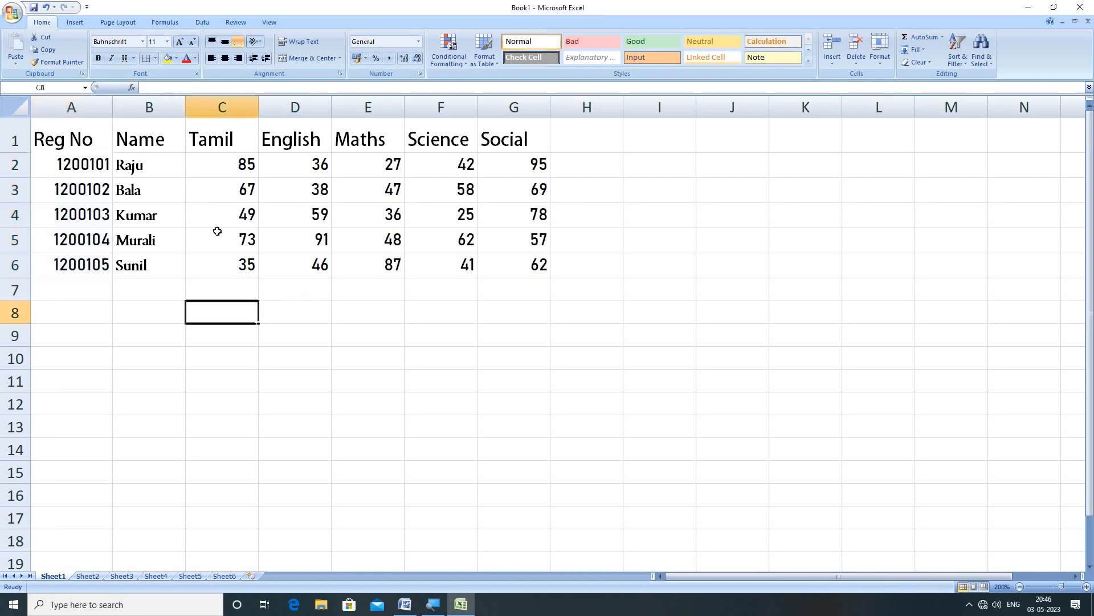
Apply All Borders to the whole marks table in A1:G6.
drag(91, 139, 544, 266)
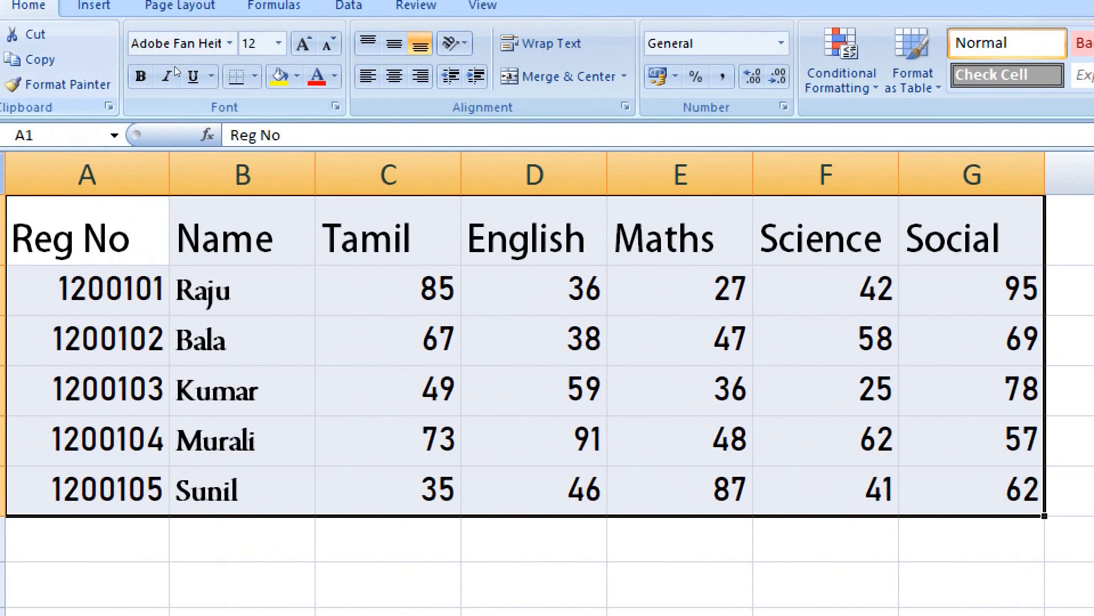
click(255, 76)
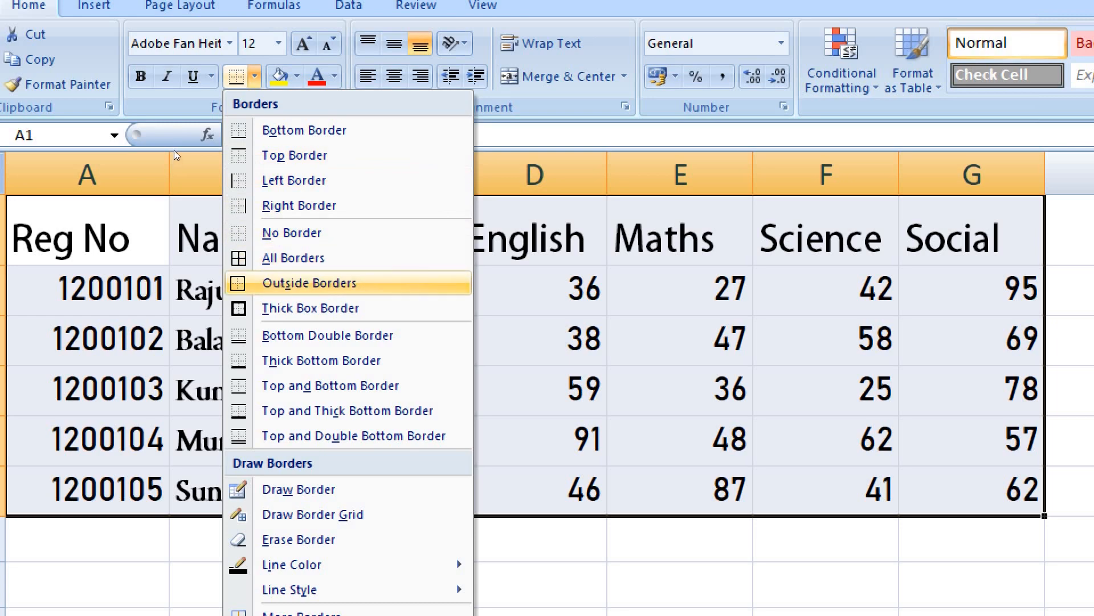
key(Return)
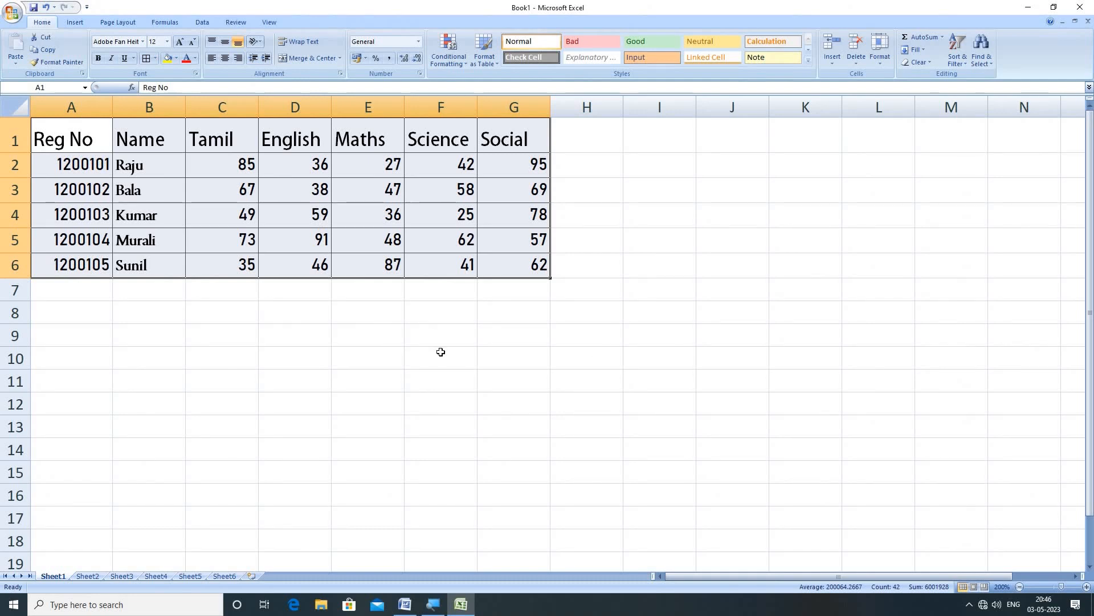
click(439, 351)
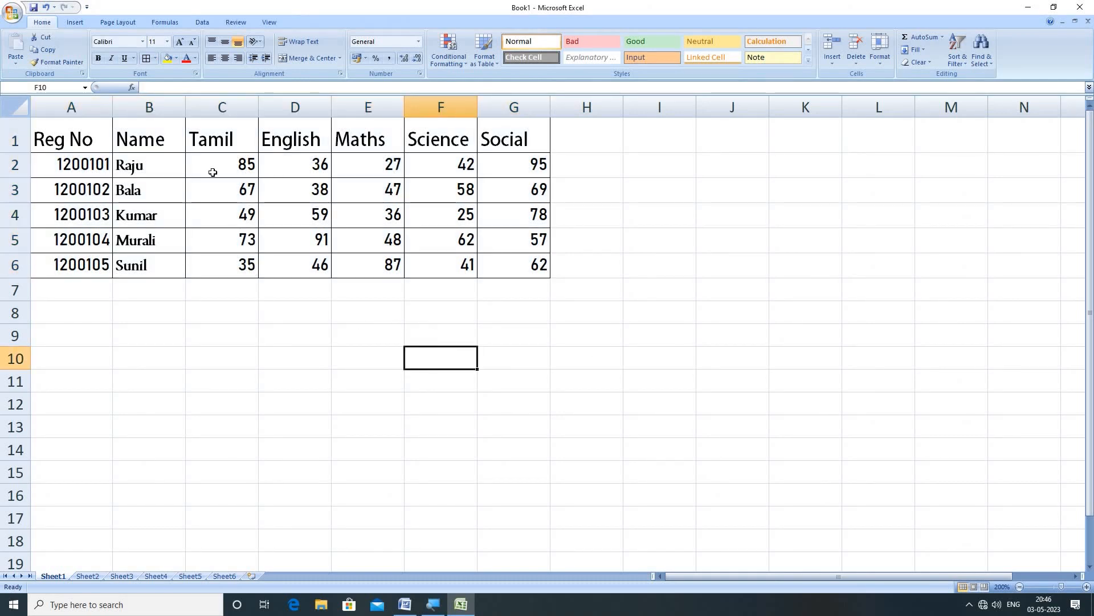
Set the font color of the header cells A1:G1 to standard Red.
drag(86, 144, 508, 143)
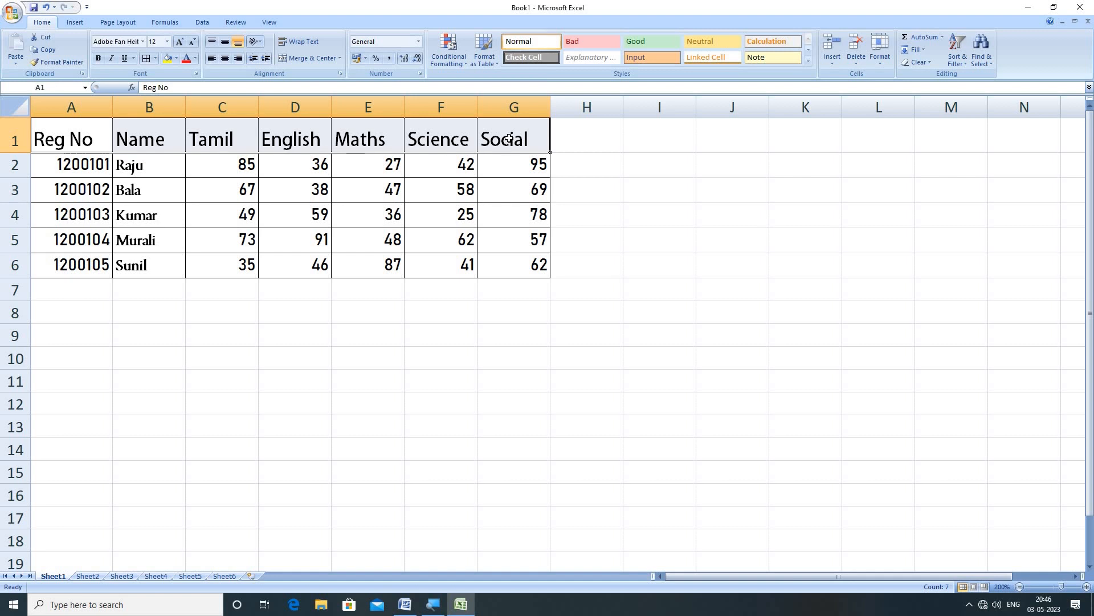
click(195, 58)
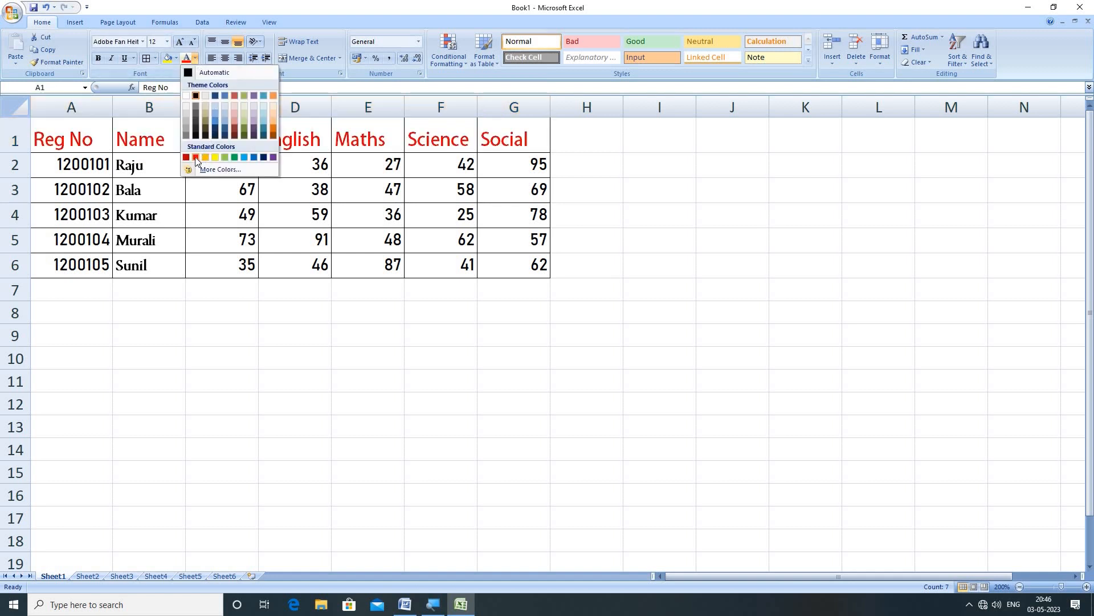
click(195, 157)
Set the font color of the registration numbers in A2:A6 to standard Green.
drag(74, 165, 75, 265)
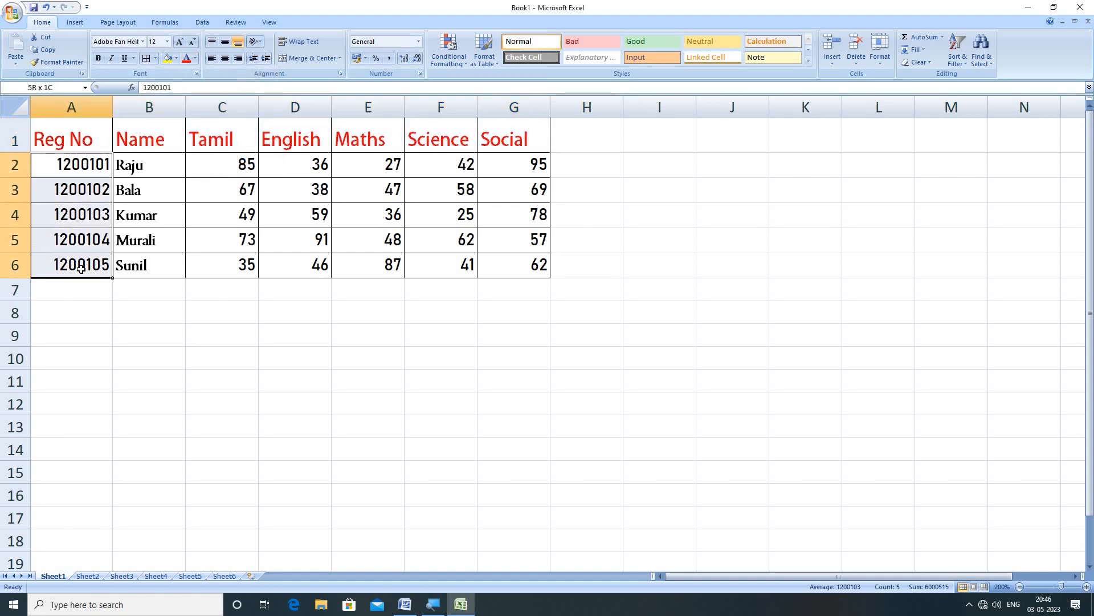
click(196, 59)
click(235, 157)
Set the font color of the student names in B2:B6 to standard Blue.
drag(157, 163, 153, 266)
click(195, 58)
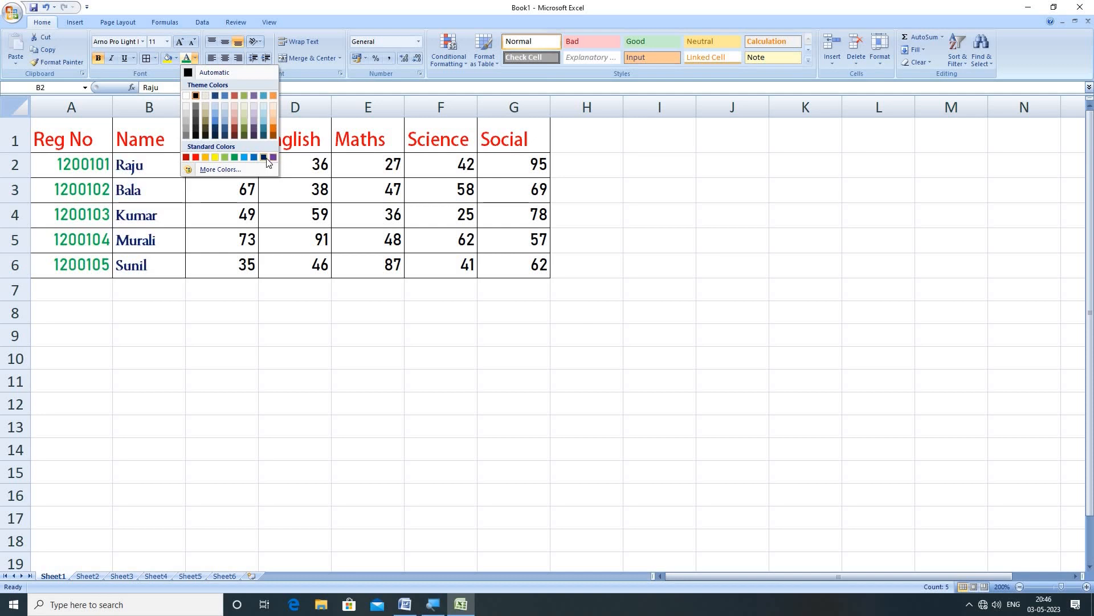
click(254, 157)
Set the font color of all the marks in C2:G6 to standard Purple.
drag(231, 165, 296, 166)
drag(426, 168, 509, 272)
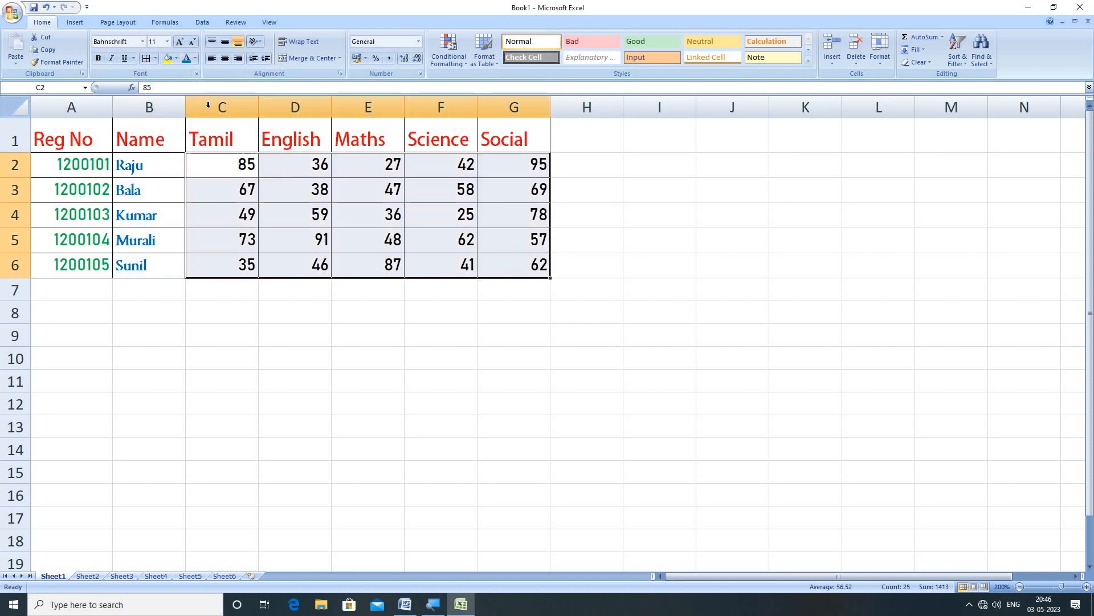
click(195, 58)
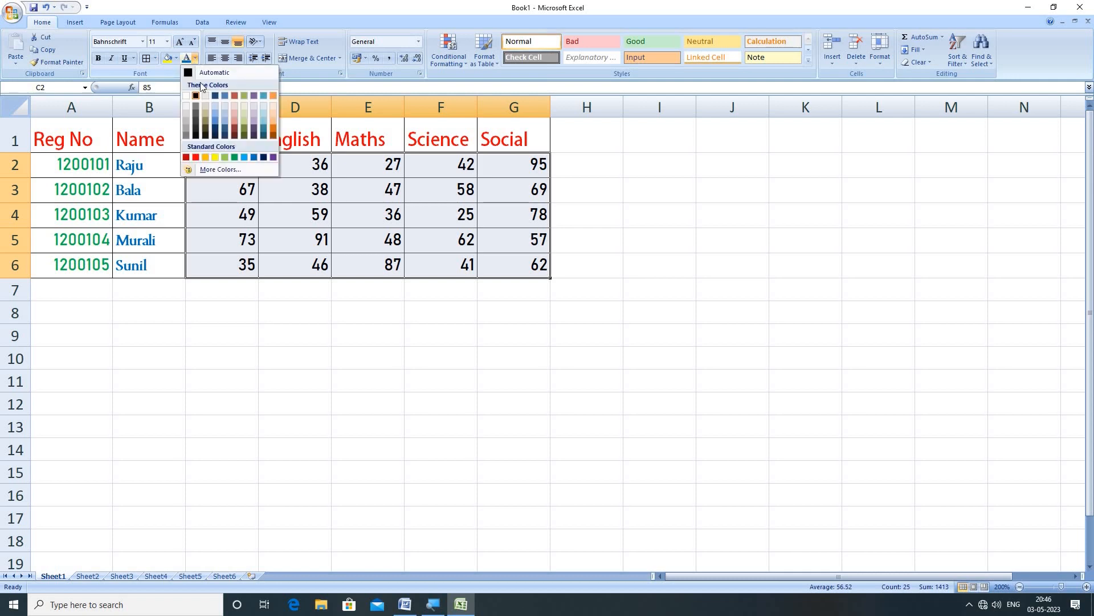
click(273, 159)
Fill the header cells A1:G1 with standard Dark Blue.
drag(80, 139, 511, 139)
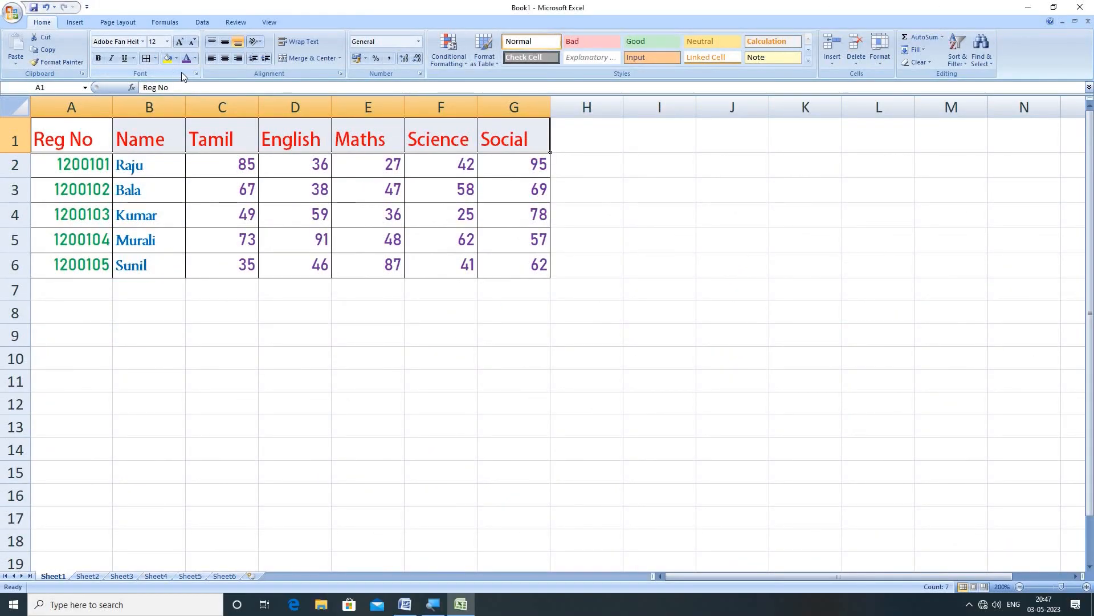
click(178, 59)
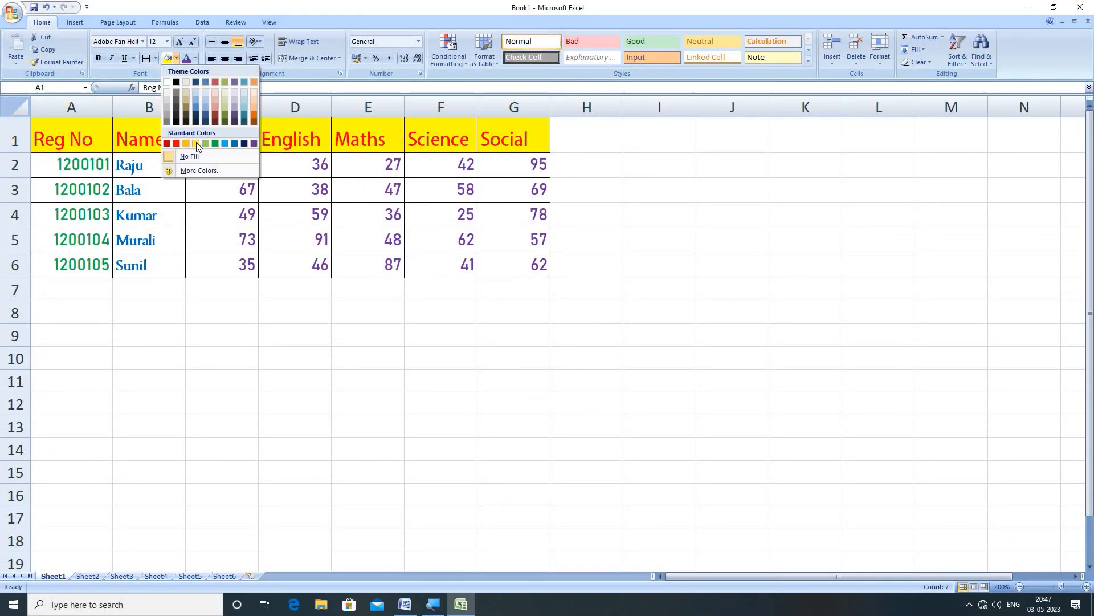
click(246, 145)
Fill the registration number cells A2:A6 with standard Purple.
drag(85, 168, 80, 272)
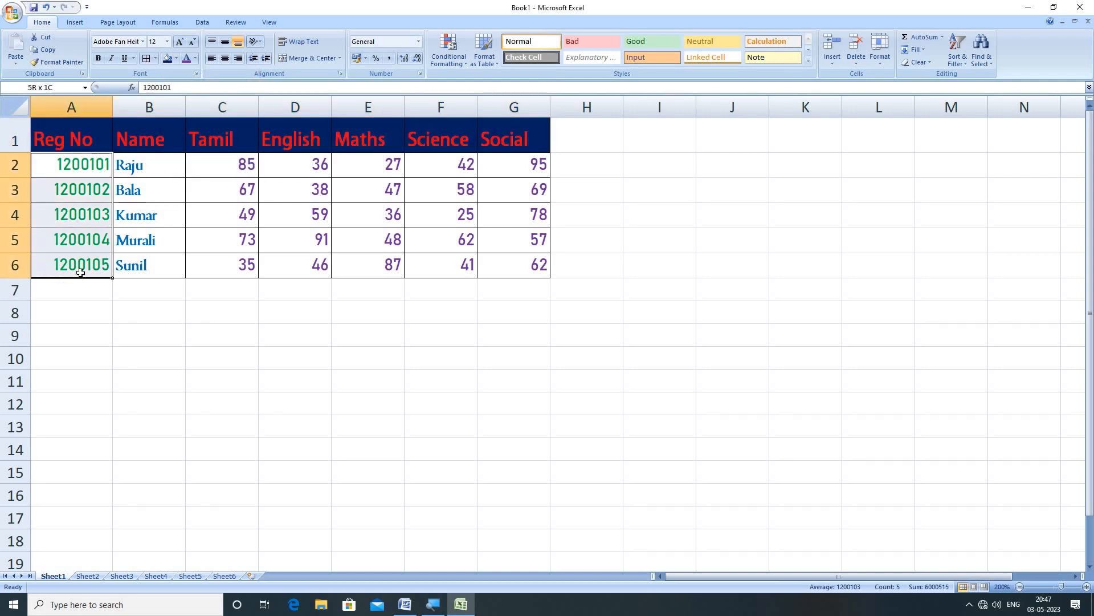
click(176, 59)
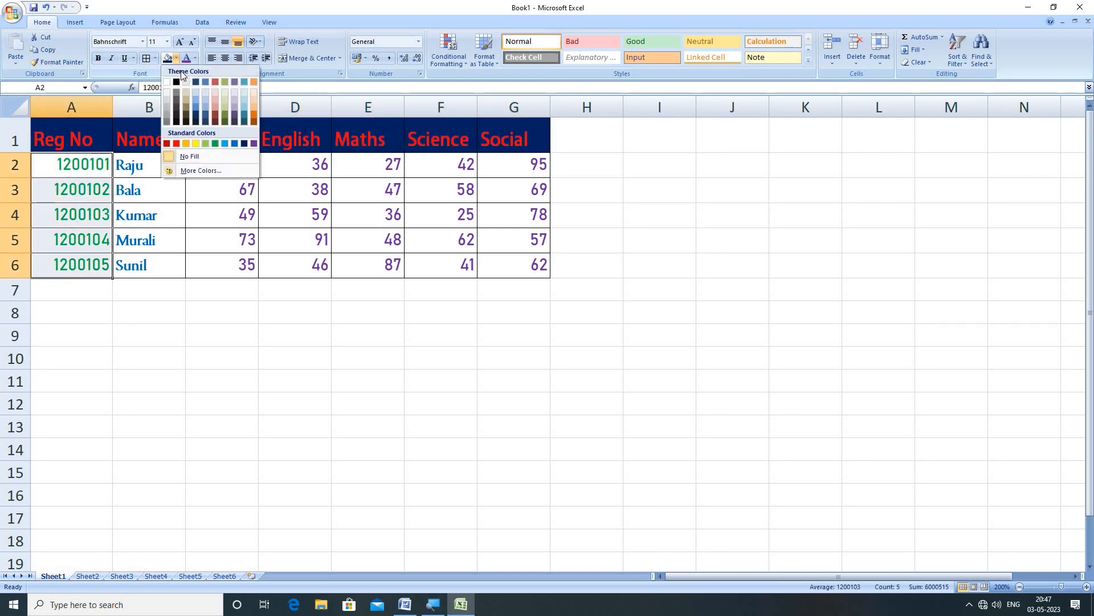
click(255, 144)
Fill the student name cells B2:B6 with standard Orange.
drag(143, 166, 159, 266)
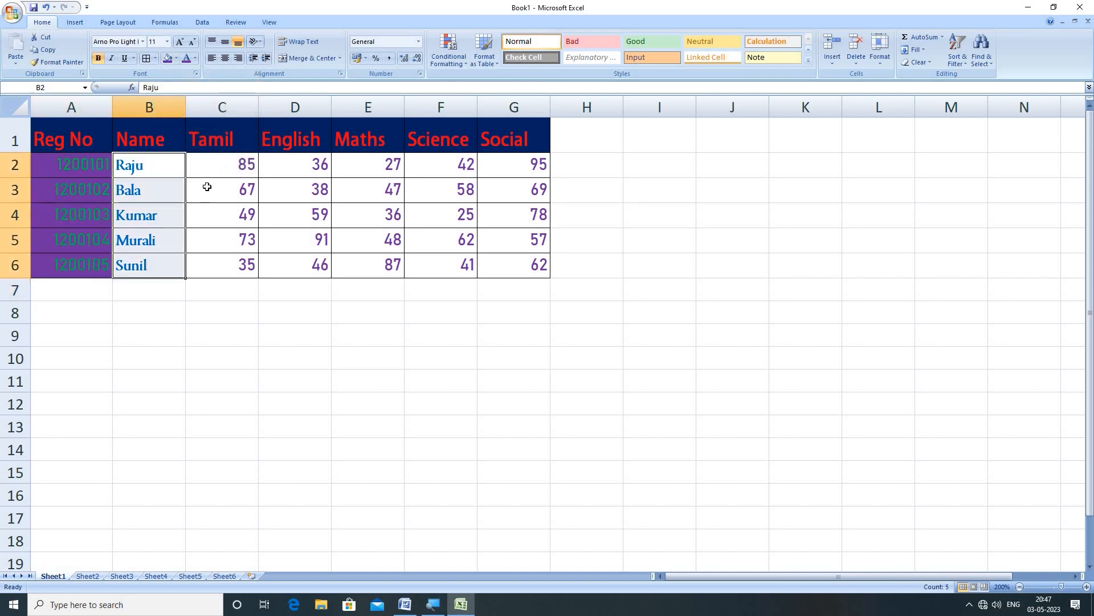
click(176, 58)
click(187, 143)
Fill the marks cells C2:G6 with standard Light Green.
drag(220, 161, 502, 269)
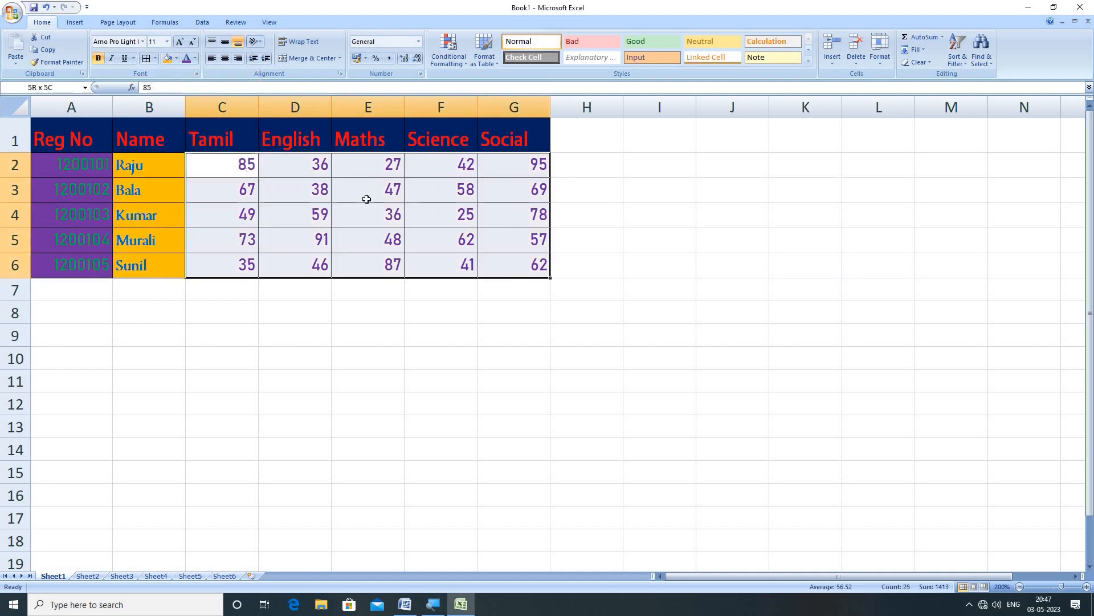
click(176, 58)
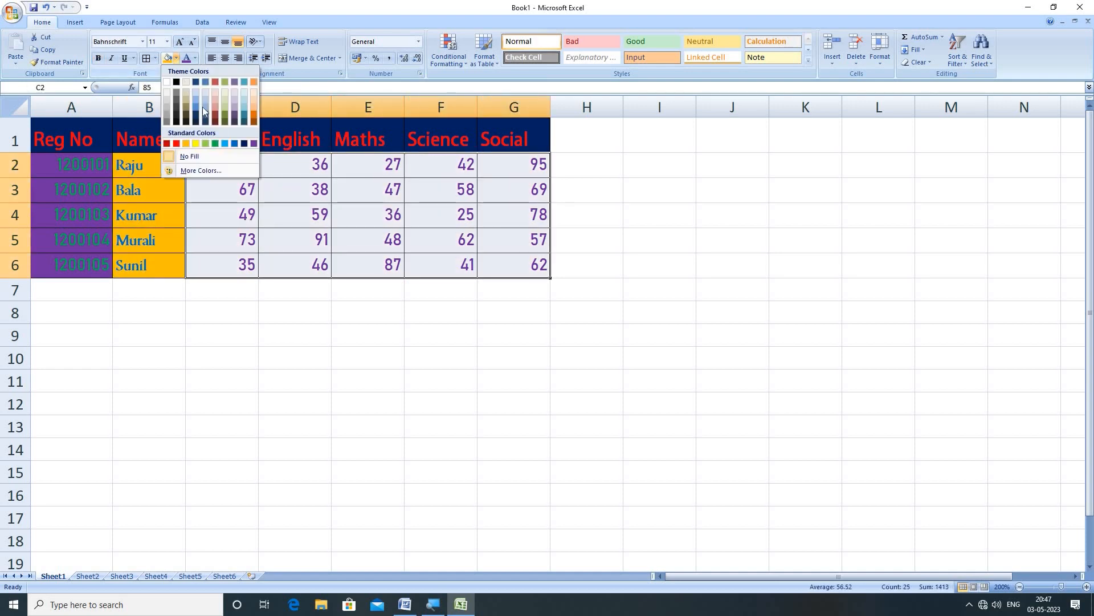
click(206, 144)
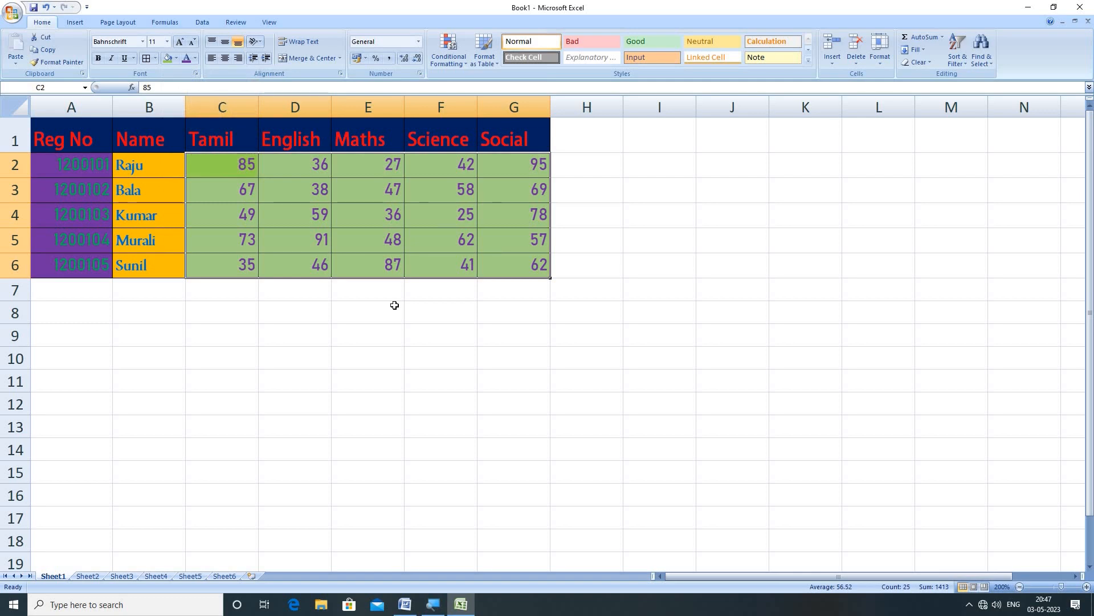
click(389, 308)
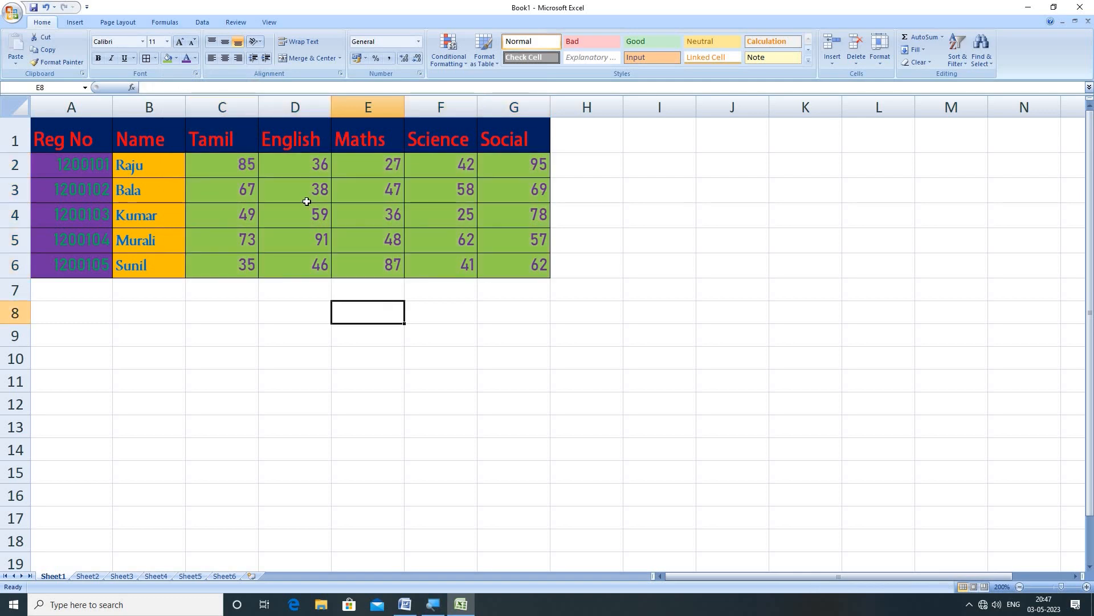